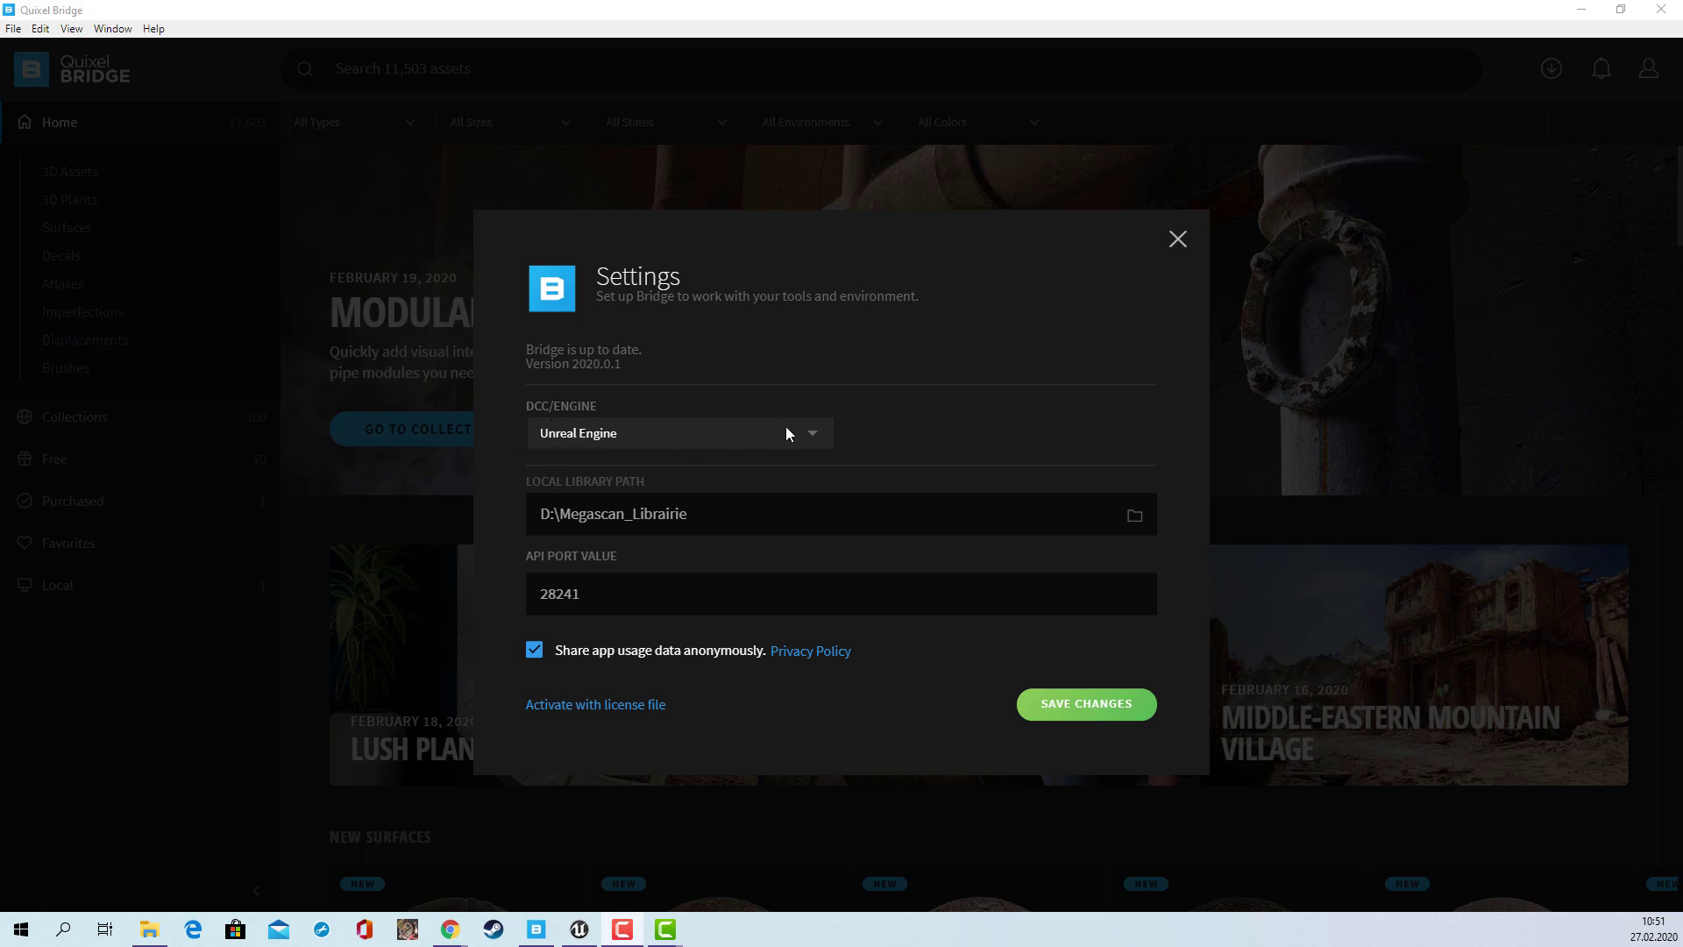
Keep Unreal Engine checked as the target engine in the DCC/Engine list
{"action": "left_click", "coordinate": [815, 435]}
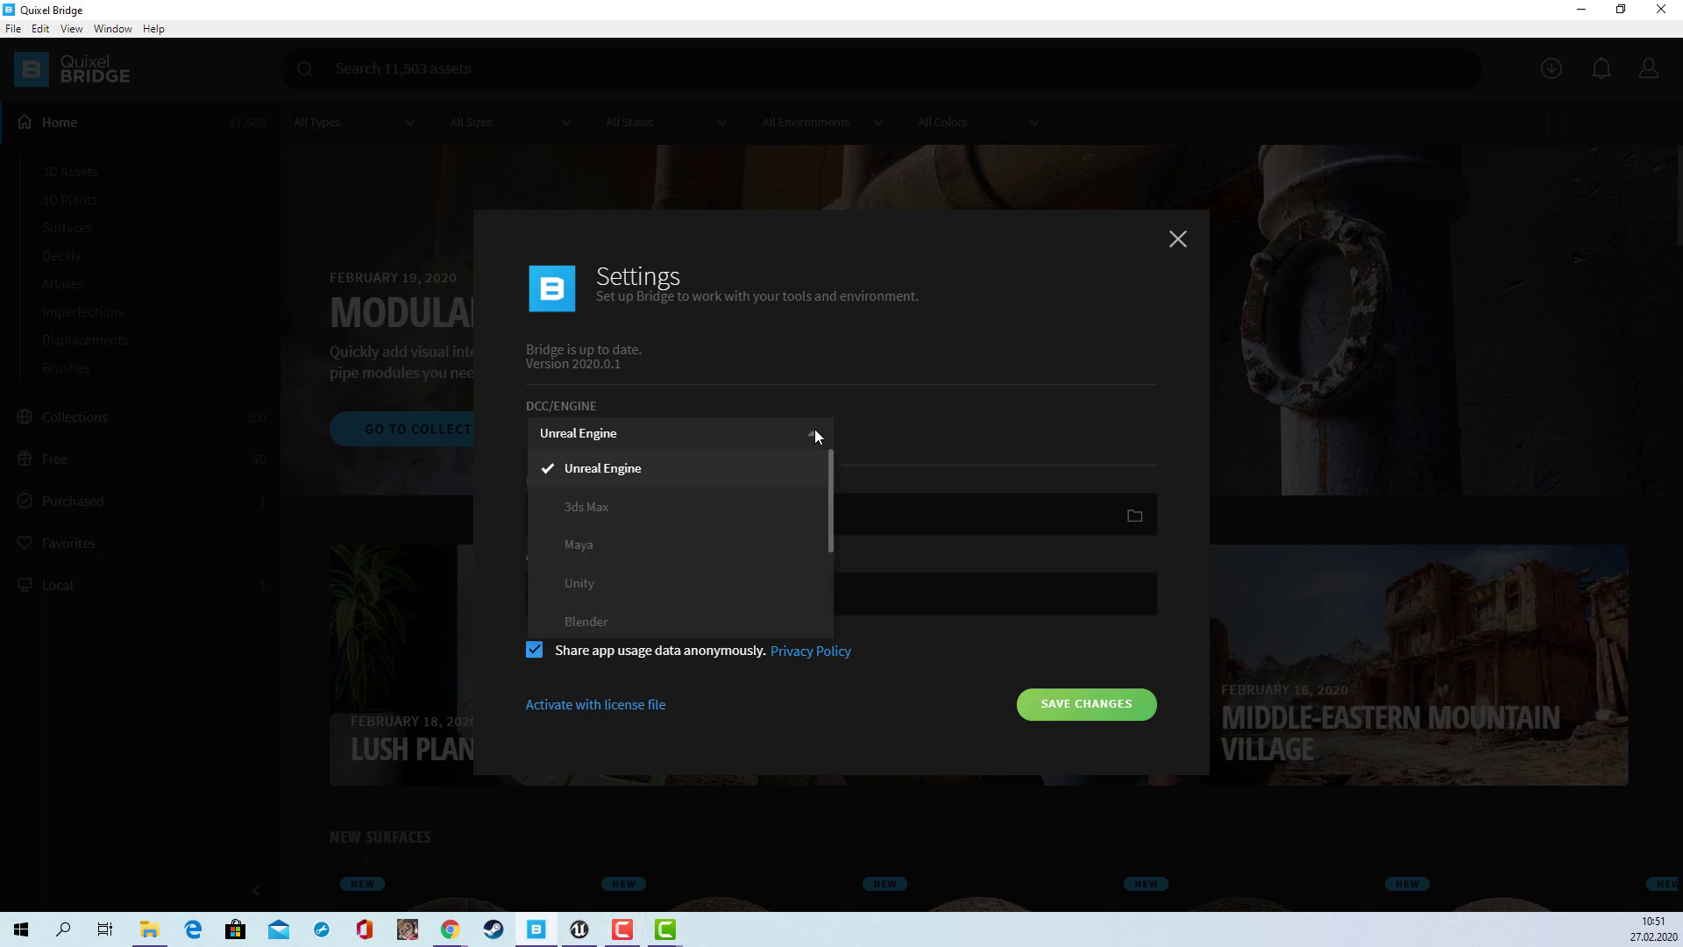
{"action": "left_click", "coordinate": [892, 410]}
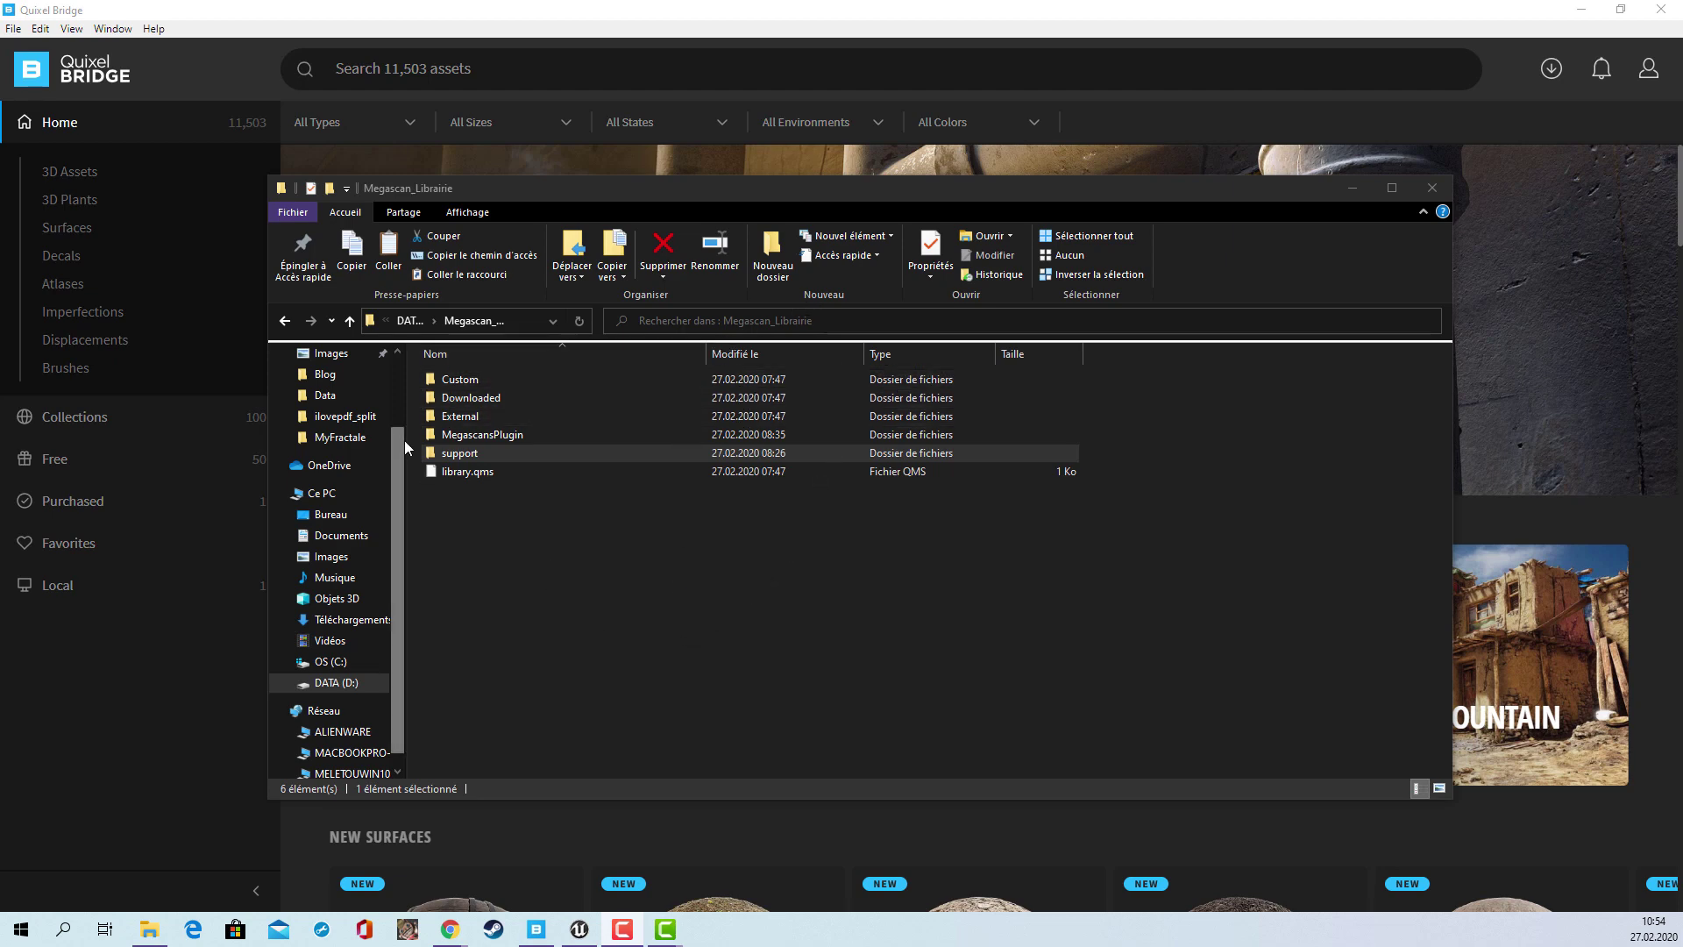
Navigate to support\plugins\unreal\5.1\latest\win\4.24 in File Explorer
{"action": "double_click", "coordinate": [428, 455]}
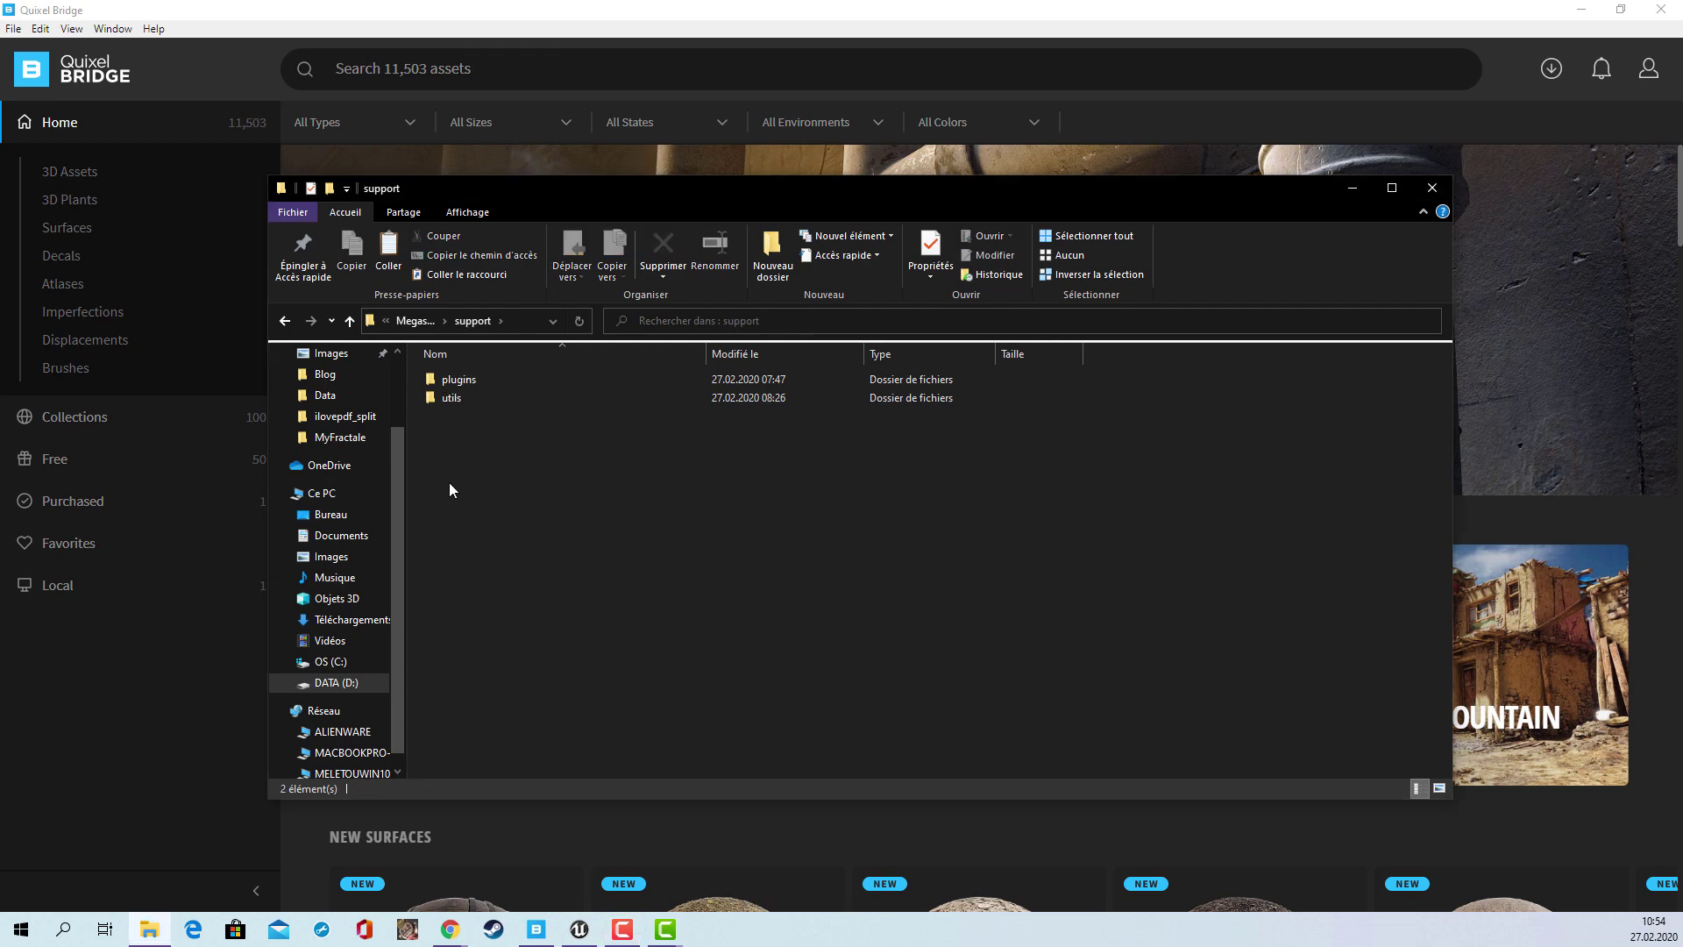
{"action": "double_click", "coordinate": [430, 379]}
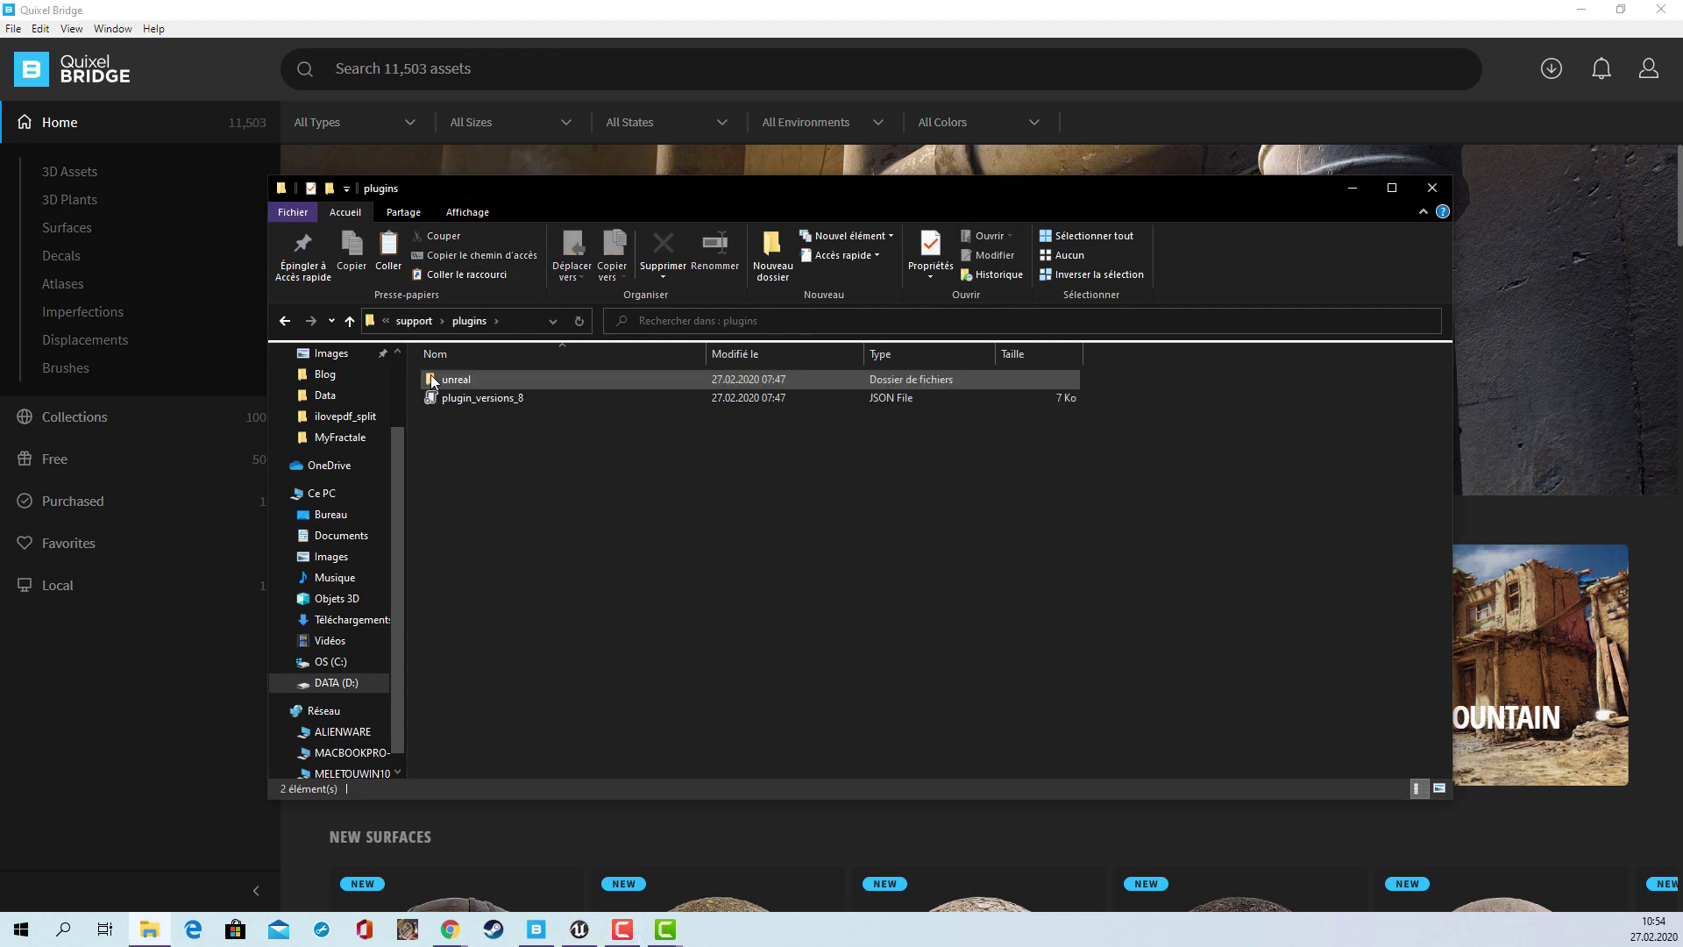
{"action": "double_click", "coordinate": [430, 377]}
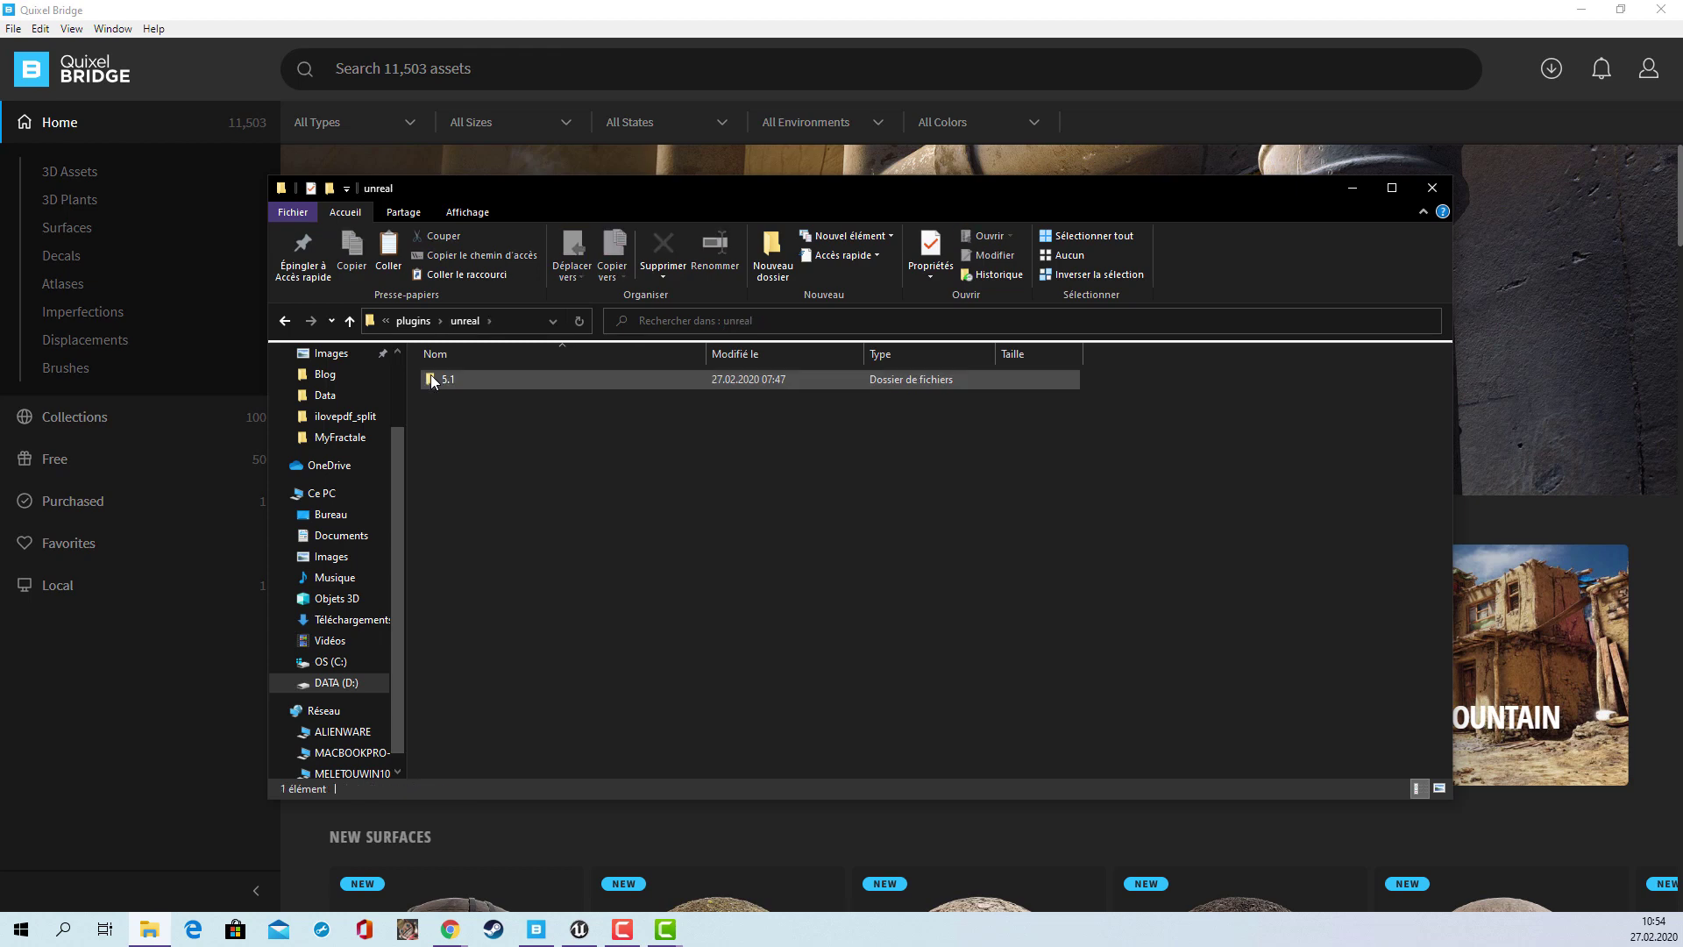
{"action": "double_click", "coordinate": [432, 380]}
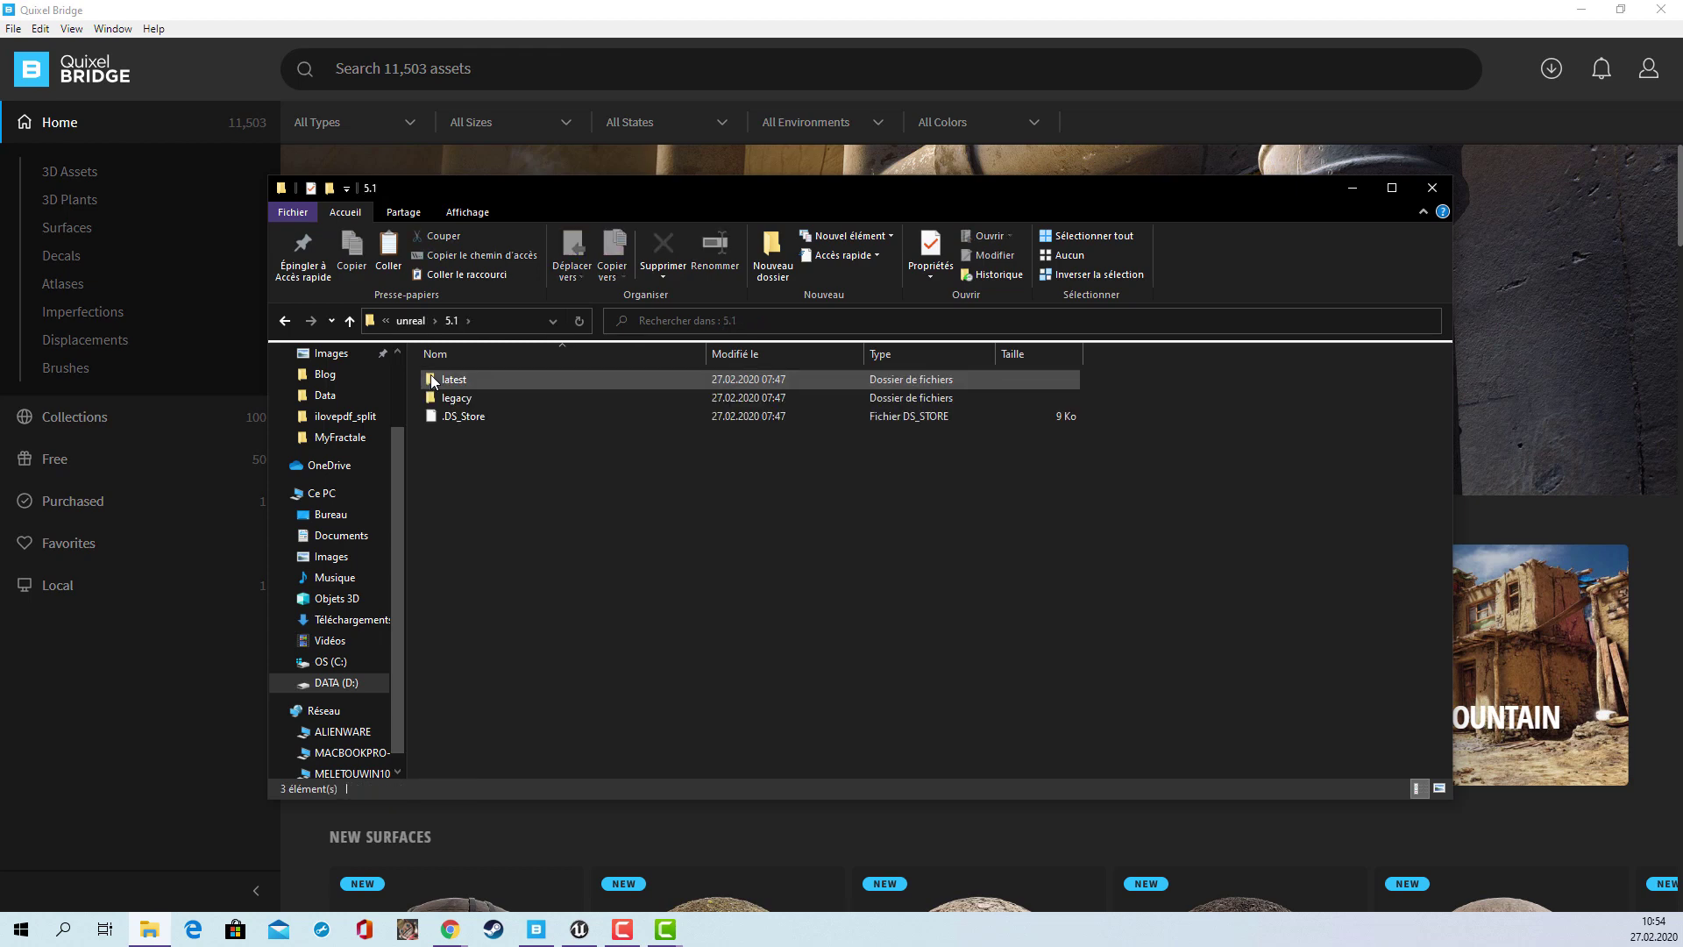
{"action": "left_click", "coordinate": [432, 379]}
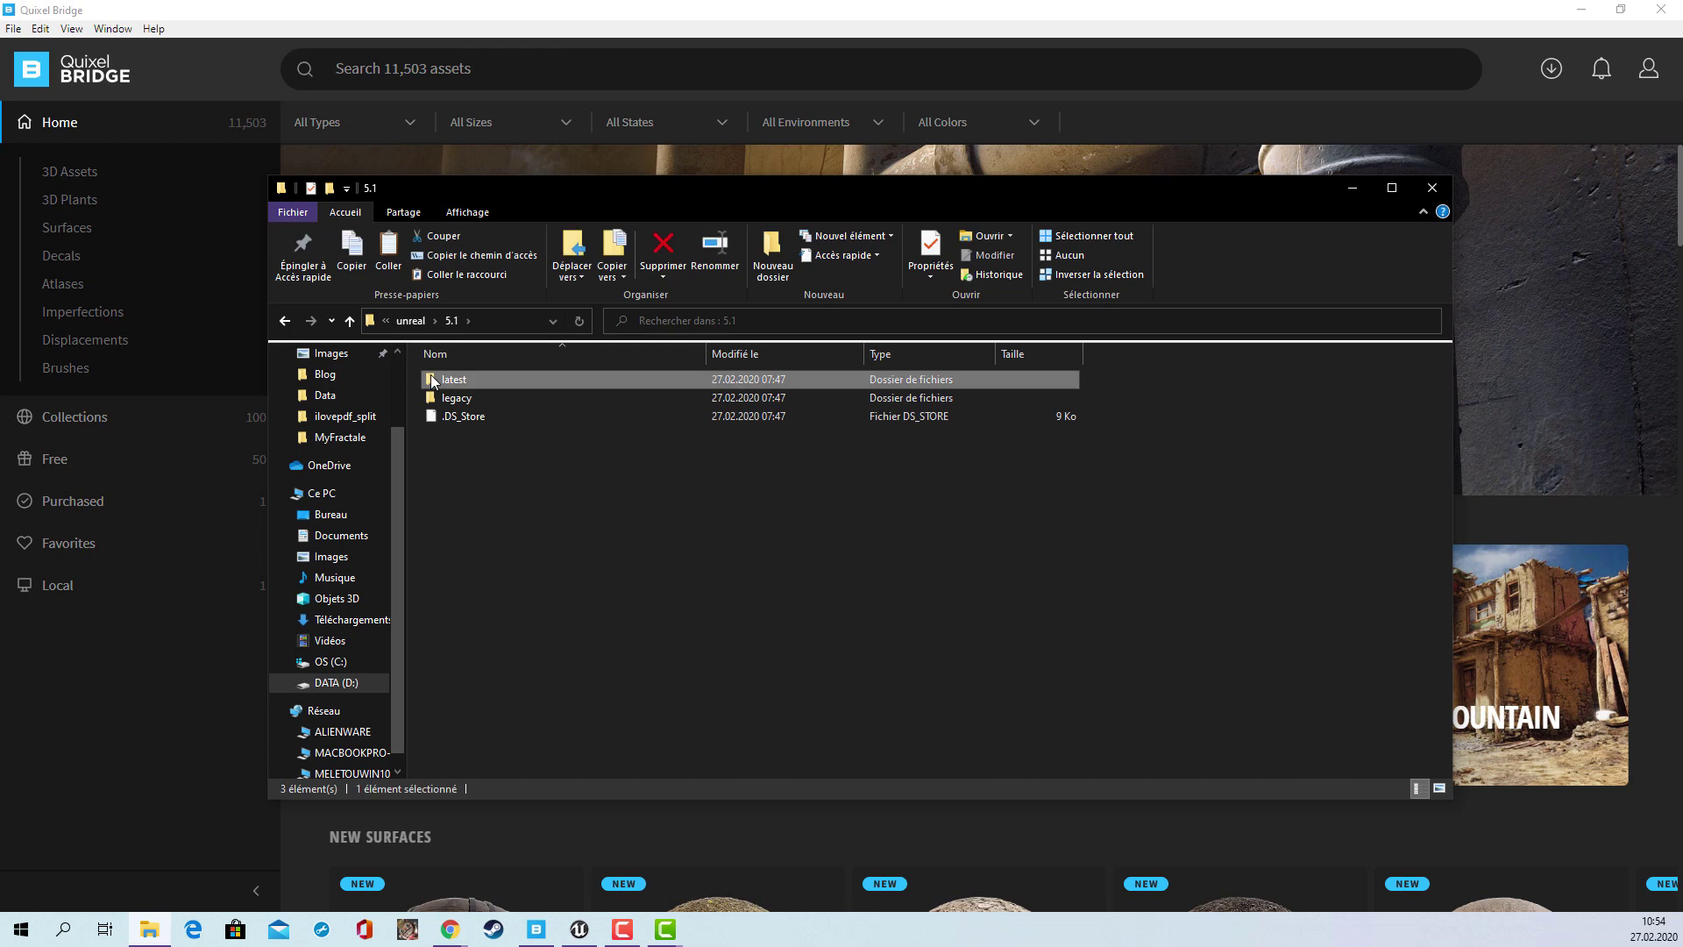
{"action": "double_click", "coordinate": [432, 380]}
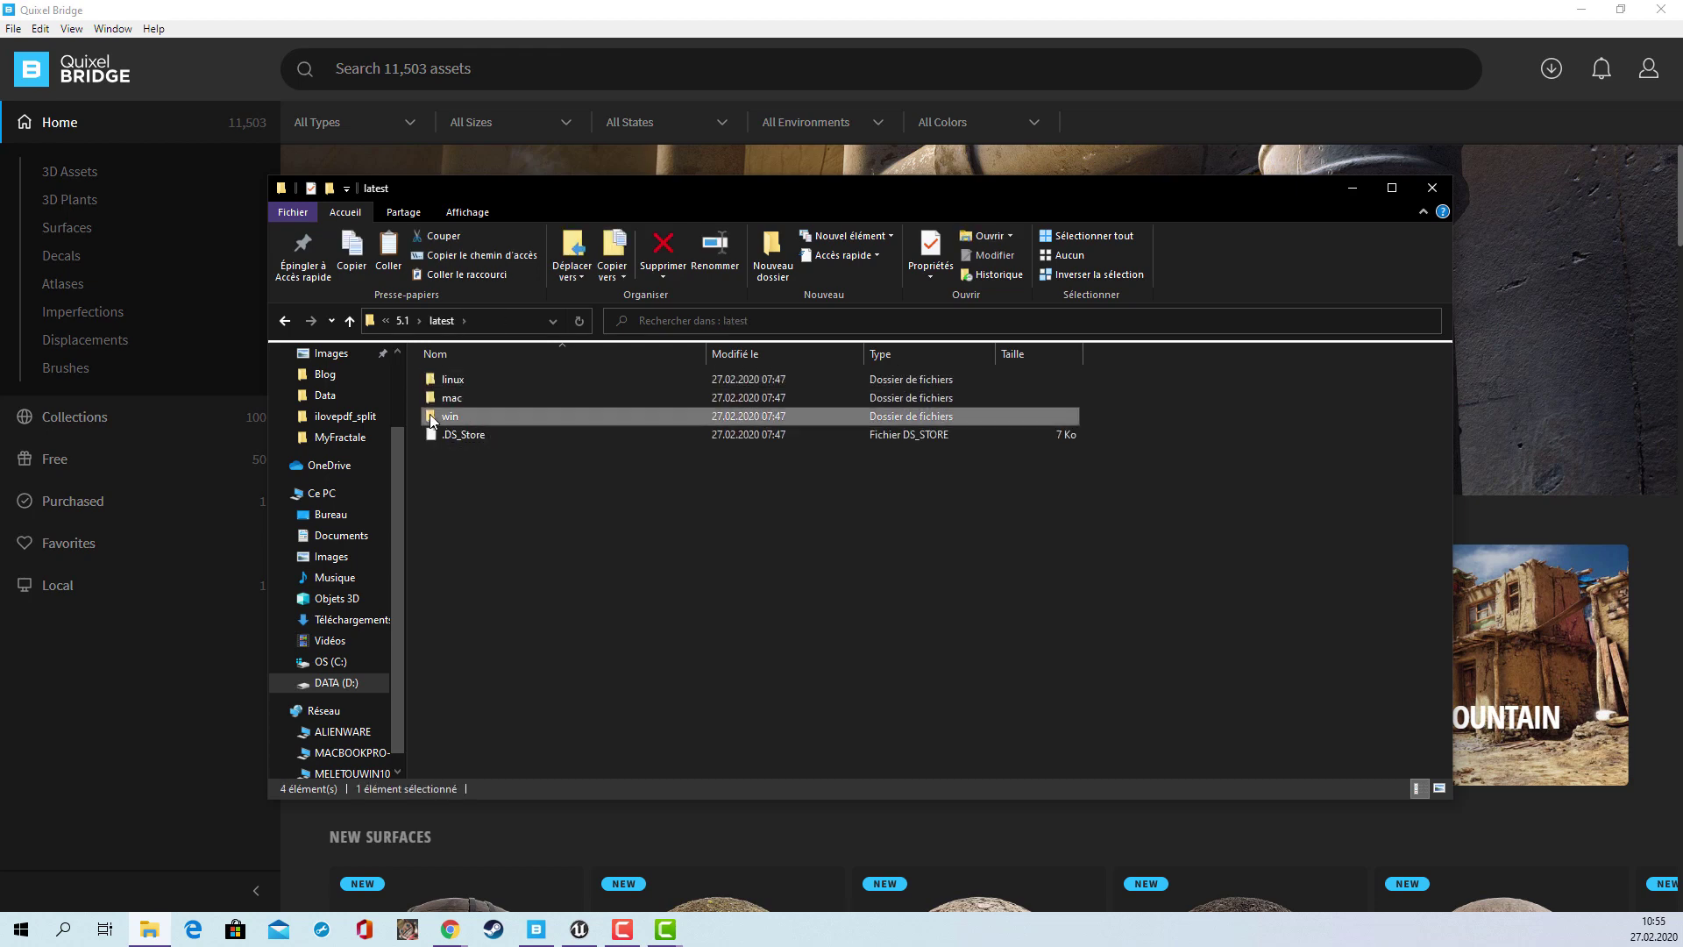
{"action": "double_click", "coordinate": [430, 416]}
{"action": "double_click", "coordinate": [430, 414]}
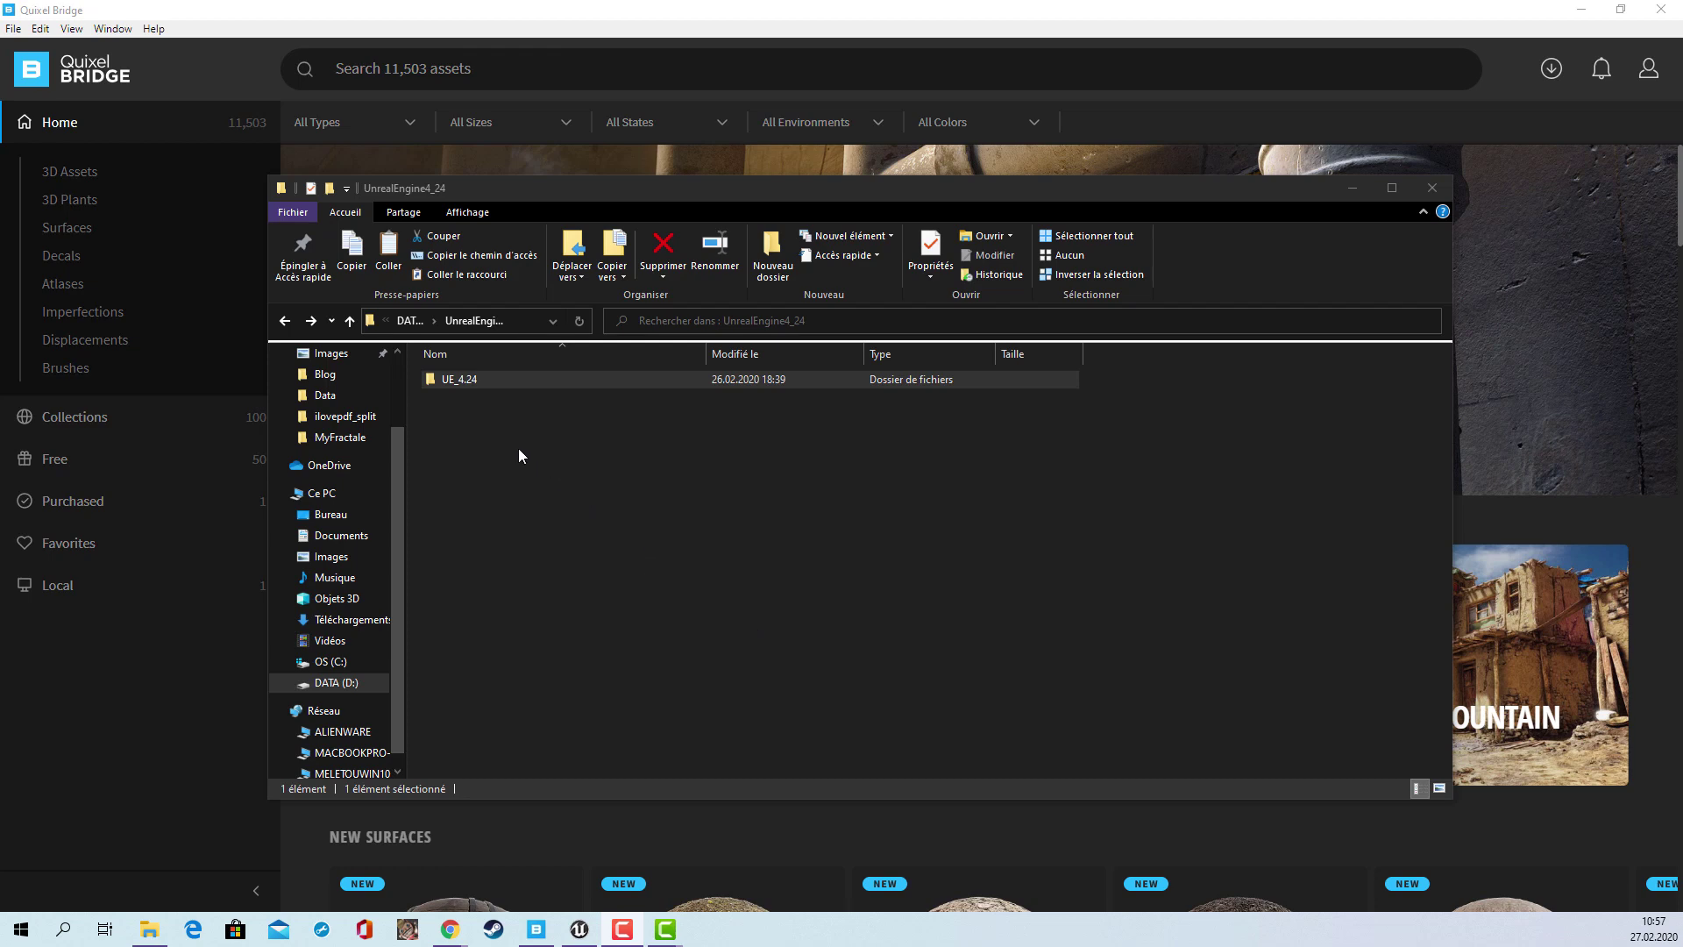
Open the UE_4.24 installation's Engine\Plugins folder in File Explorer
{"action": "double_click", "coordinate": [431, 388]}
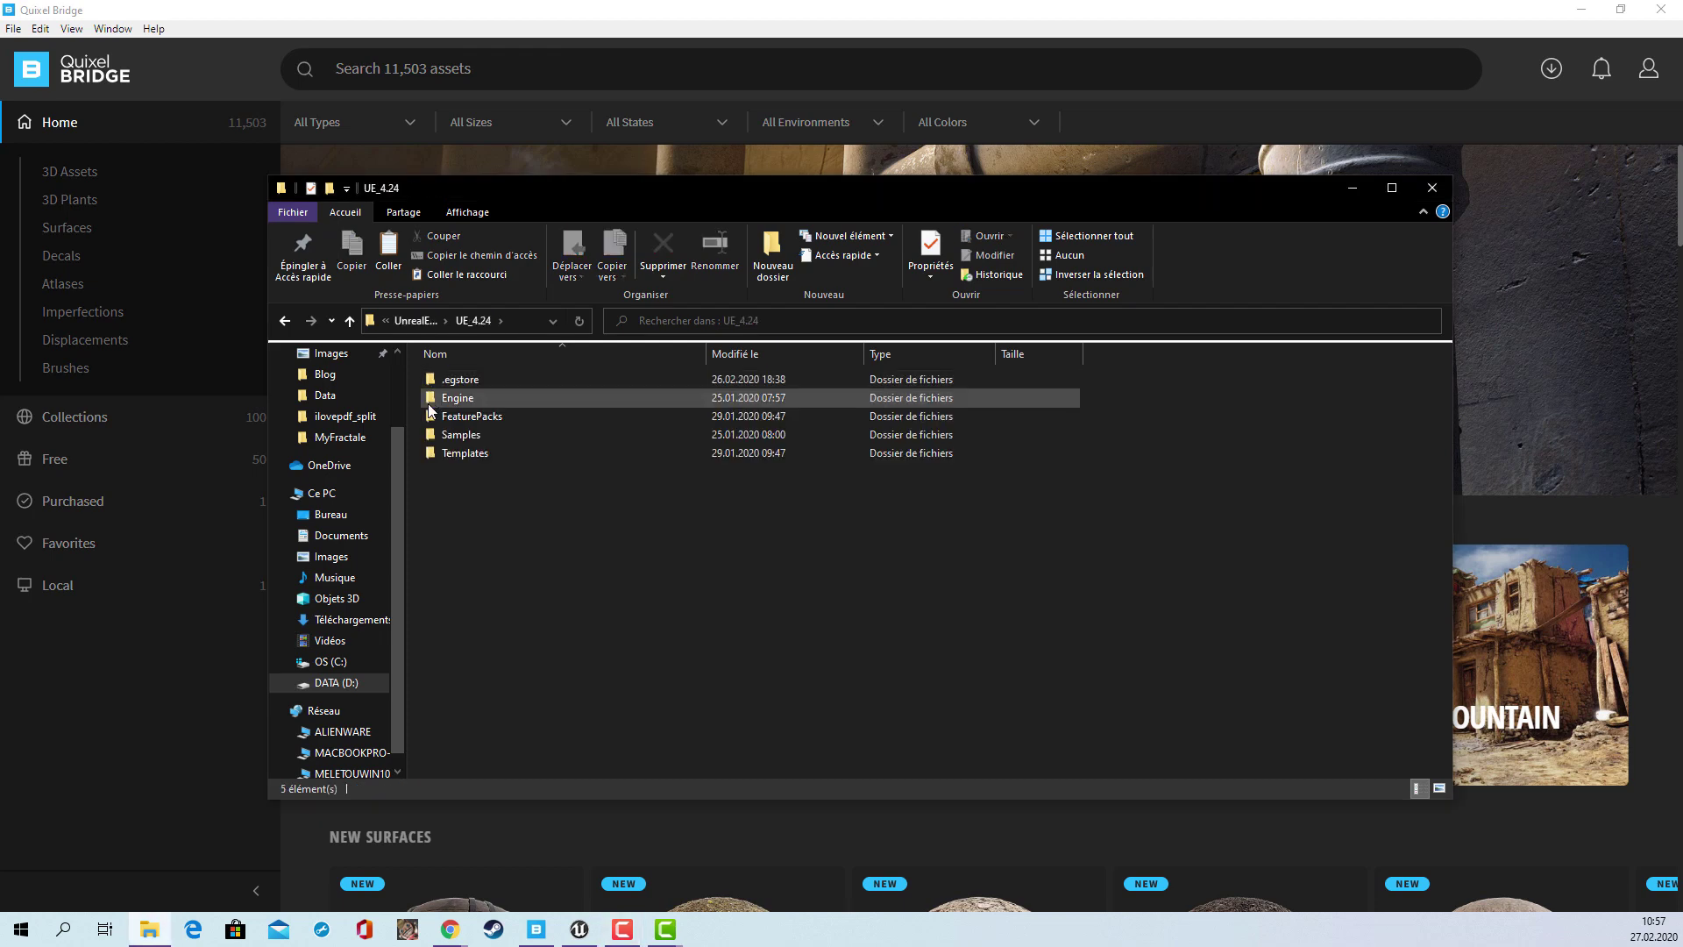
{"action": "double_click", "coordinate": [430, 399]}
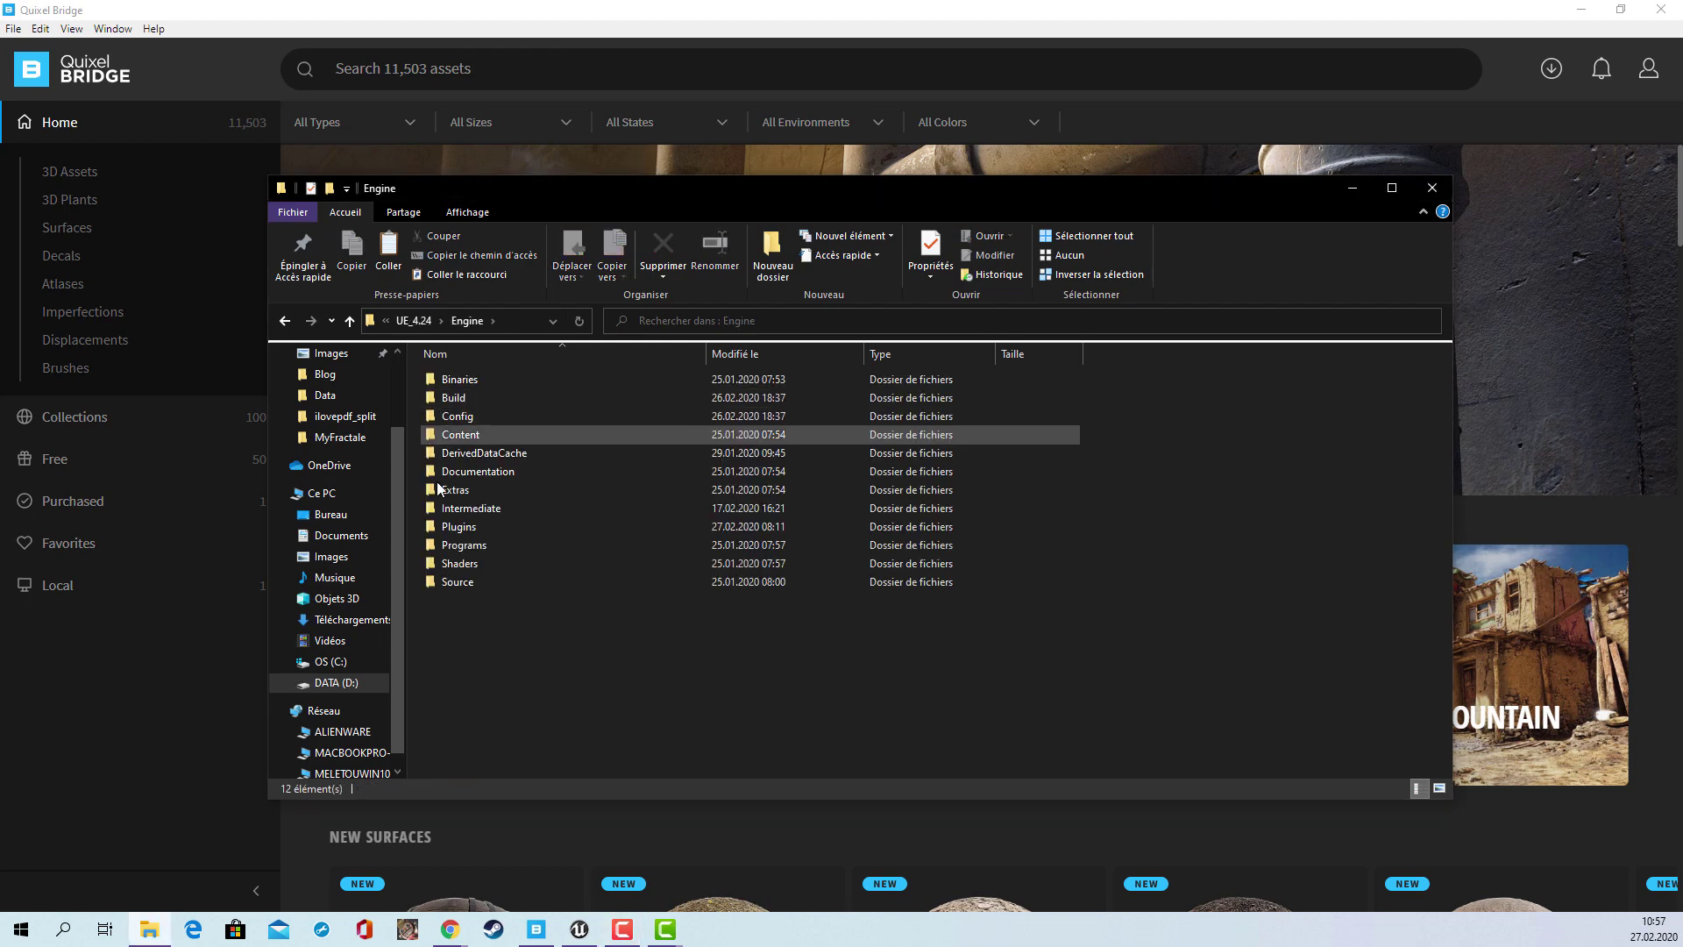
{"action": "double_click", "coordinate": [430, 529]}
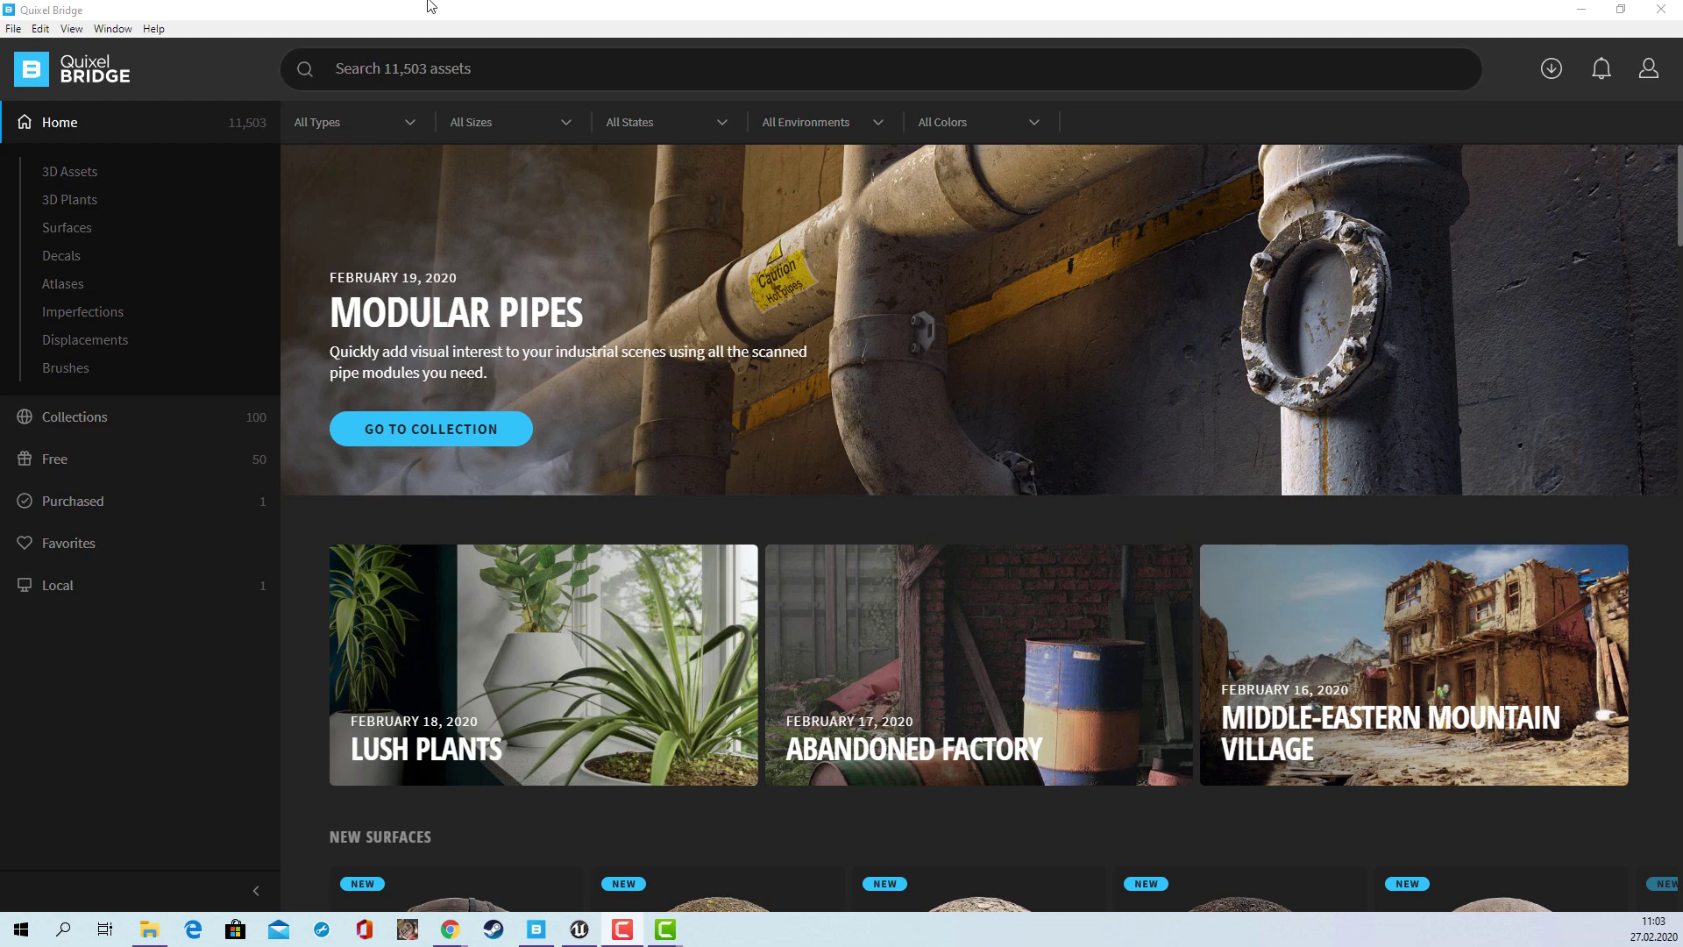
Return to Bridge's 3D Assets section and scroll down to the Latest Assets grid
{"action": "left_click", "coordinate": [77, 186]}
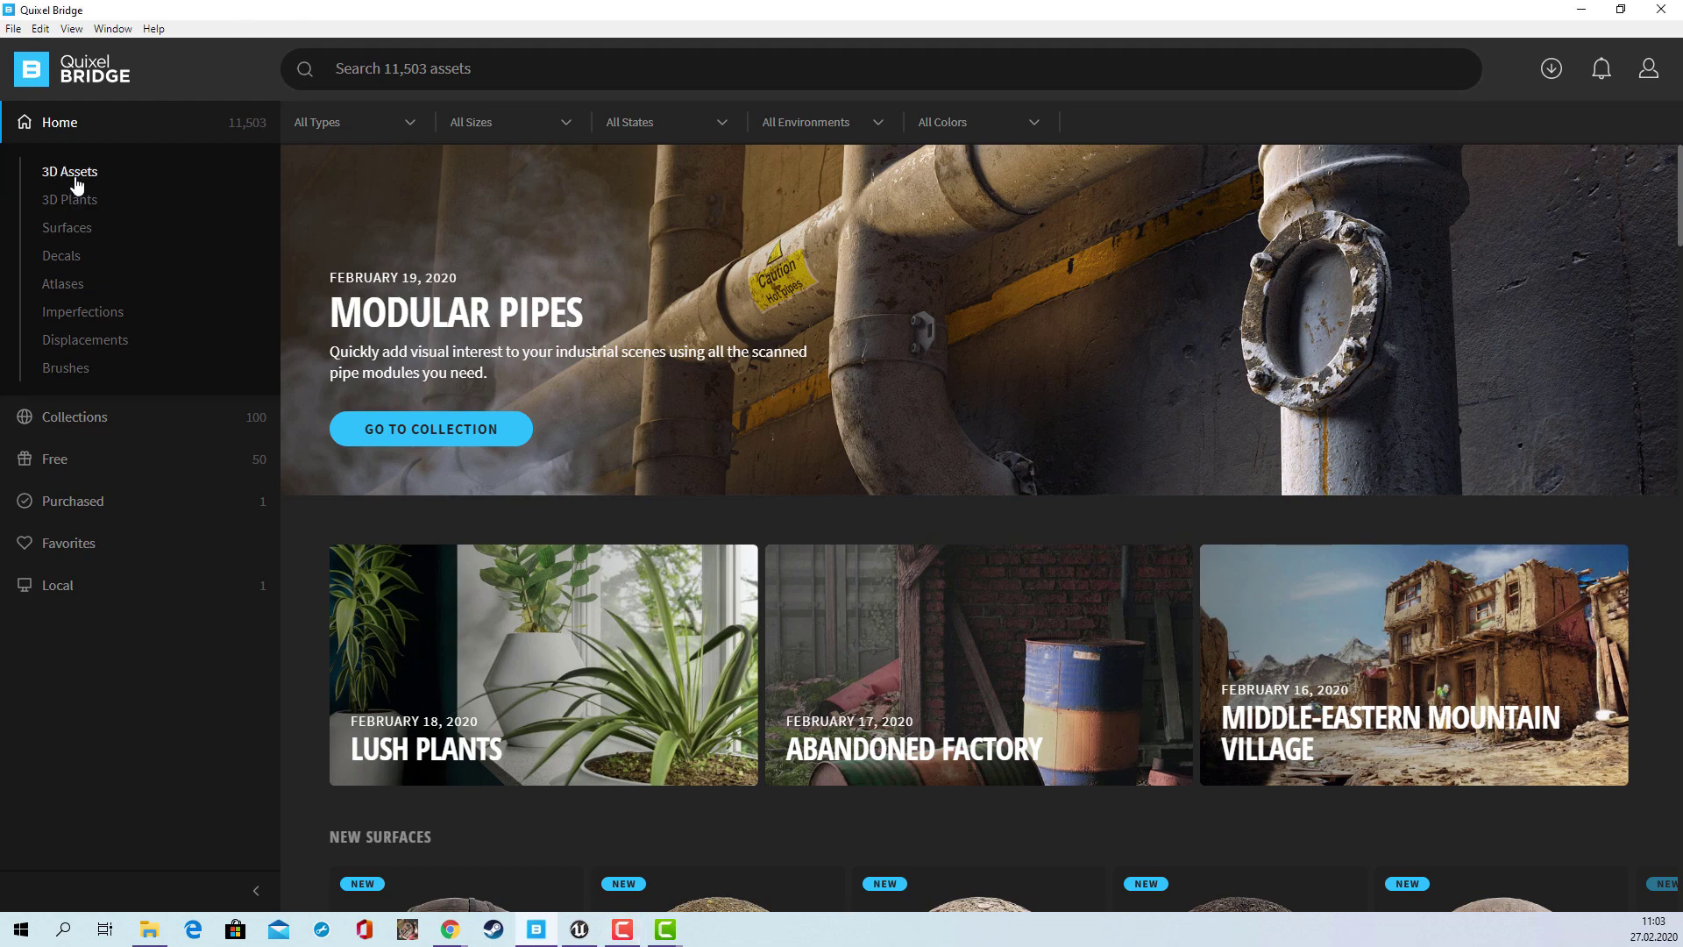
{"action": "left_click", "coordinate": [77, 180]}
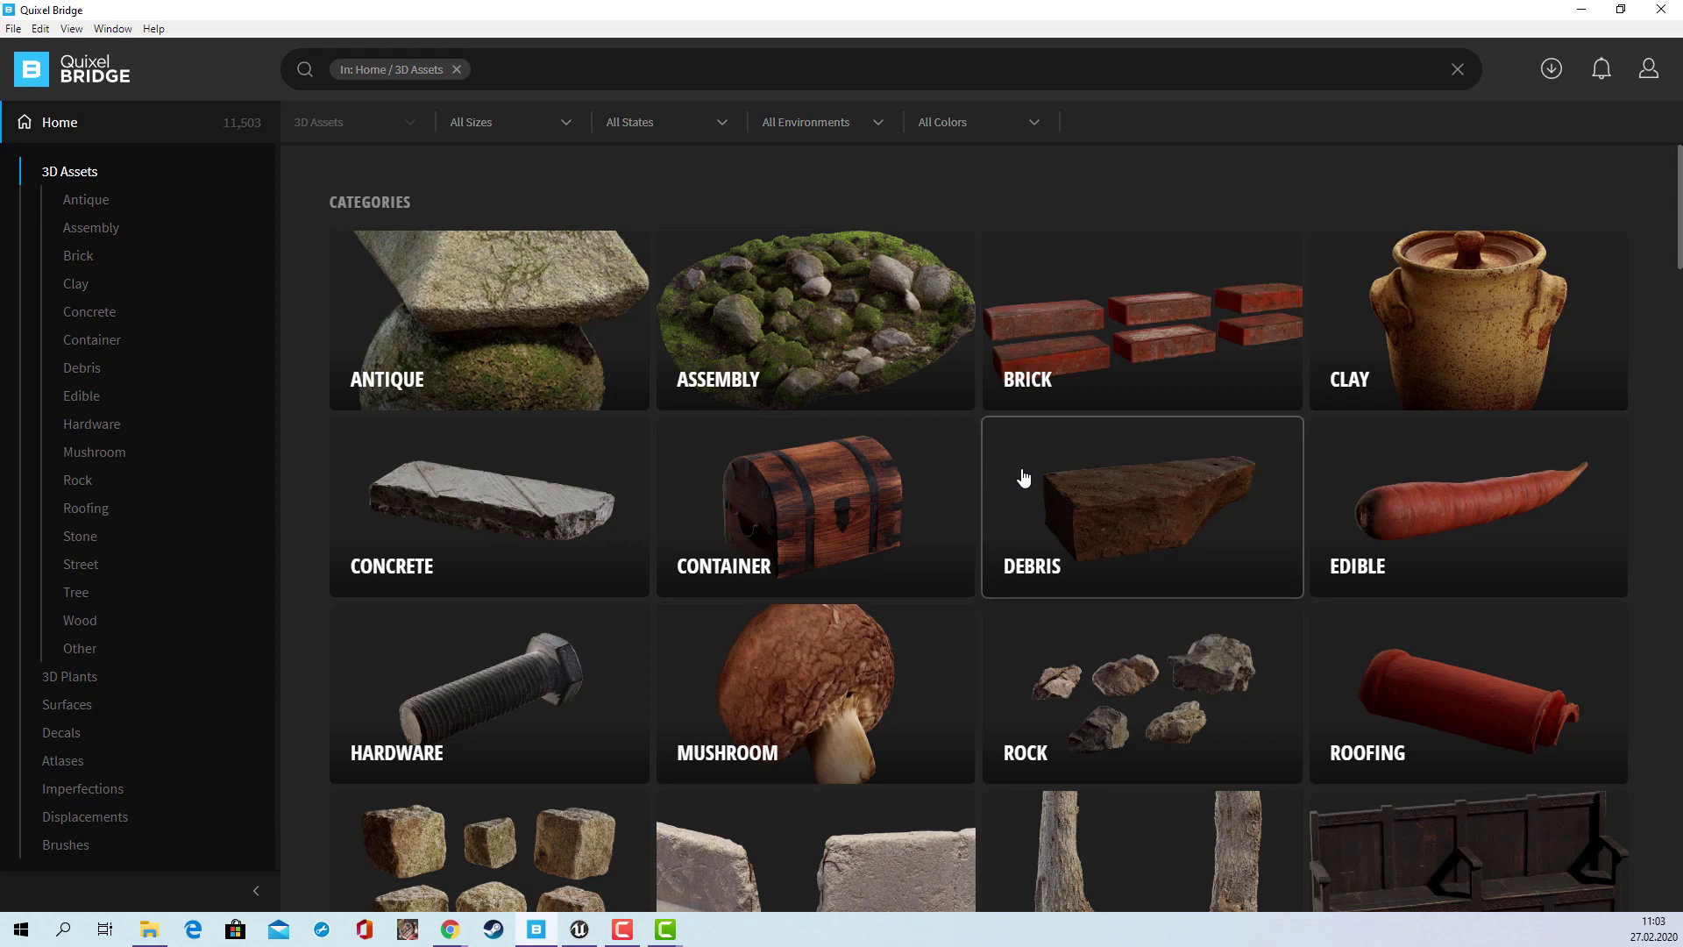
{"action": "scroll", "coordinate": [1022, 476], "scroll_direction": "down", "scroll_amount": 4}
{"action": "scroll", "coordinate": [1022, 476], "scroll_direction": "down", "scroll_amount": 2}
{"action": "scroll", "coordinate": [1022, 476], "scroll_direction": "down", "scroll_amount": 2}
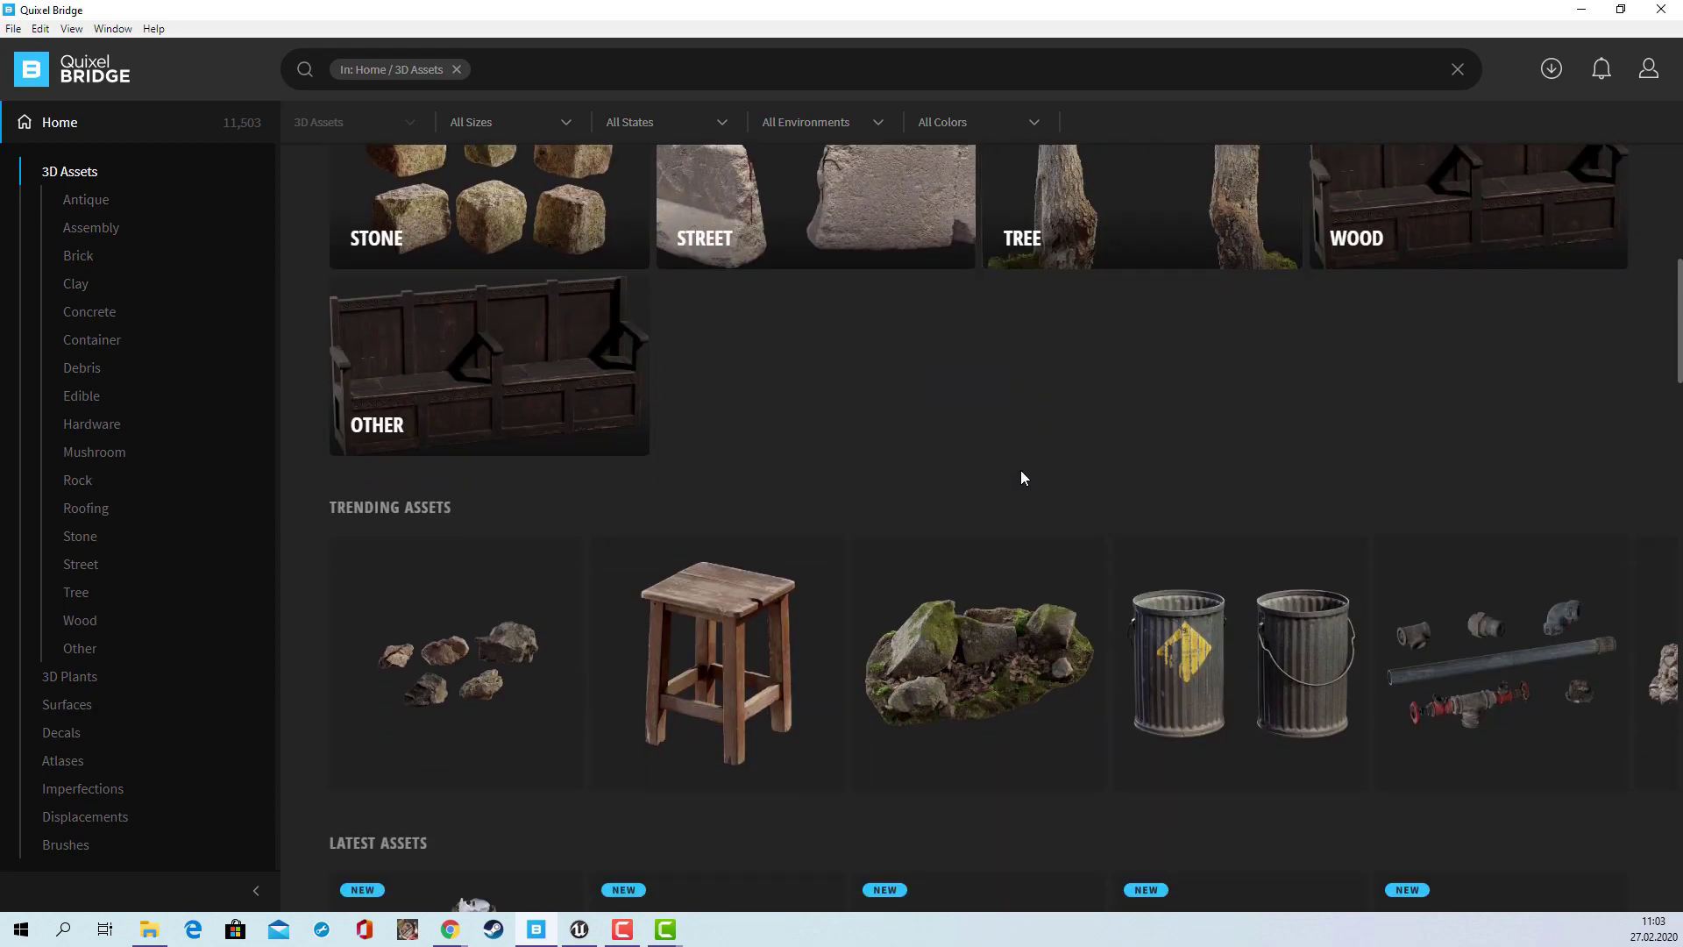
{"action": "scroll", "coordinate": [1022, 476], "scroll_direction": "down", "scroll_amount": 4}
{"action": "scroll", "coordinate": [1022, 476], "scroll_direction": "down", "scroll_amount": 1}
{"action": "scroll", "coordinate": [1022, 476], "scroll_direction": "down", "scroll_amount": 2}
{"action": "scroll", "coordinate": [1022, 476], "scroll_direction": "down", "scroll_amount": 3}
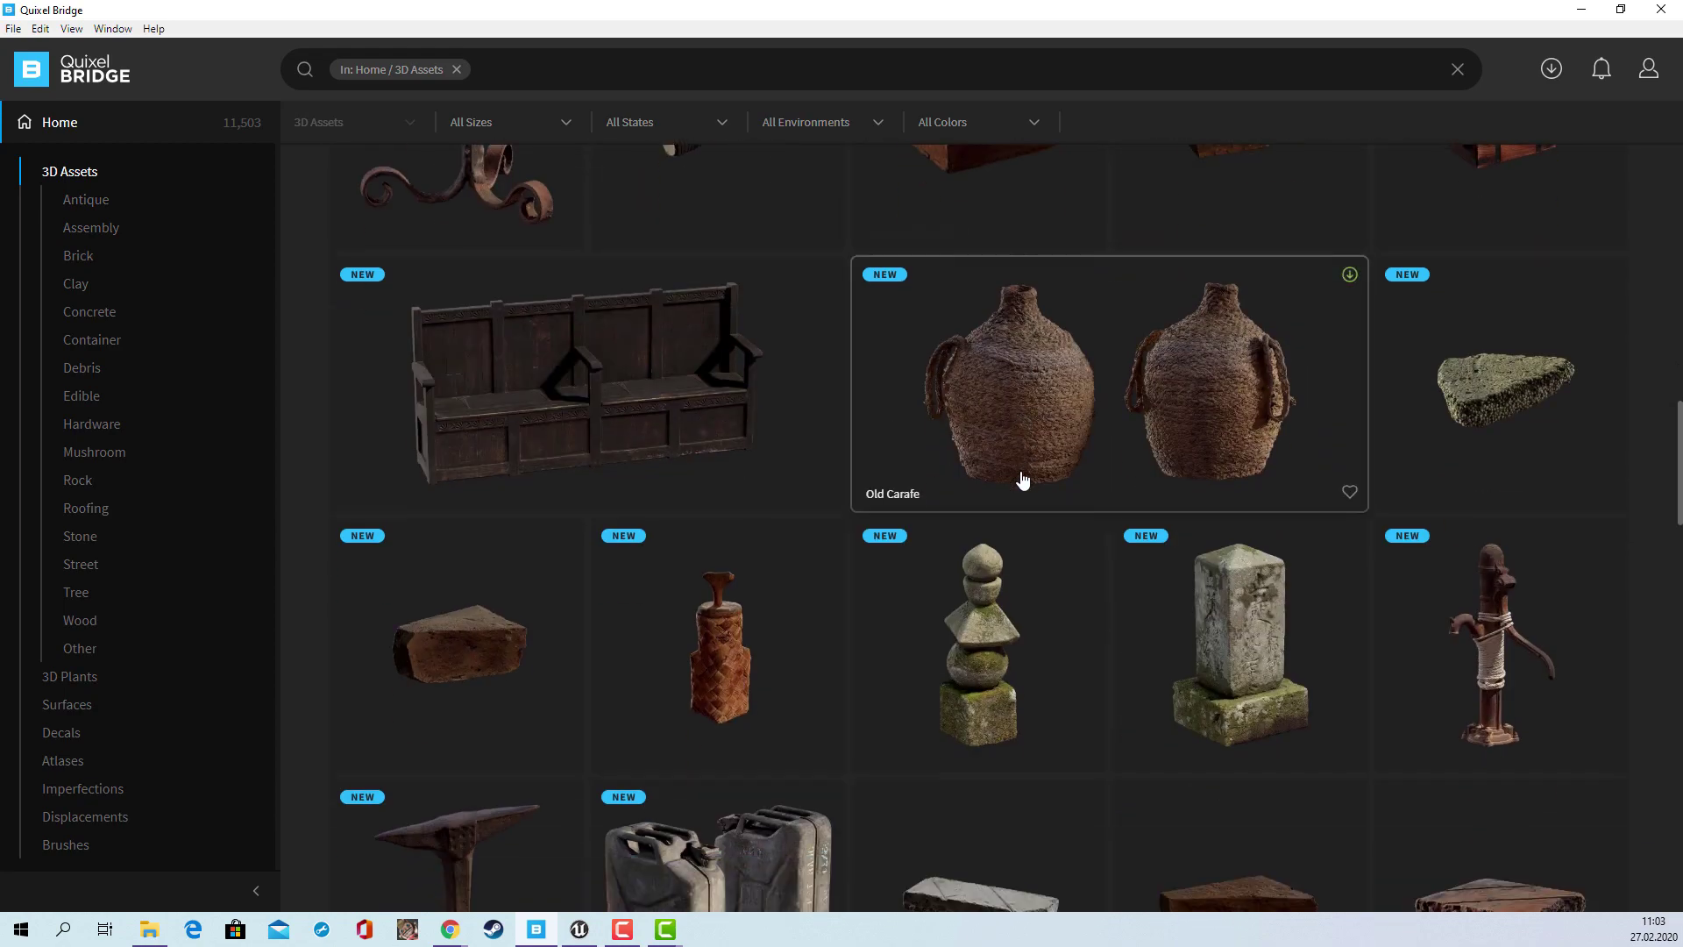
{"action": "scroll", "coordinate": [1022, 476], "scroll_direction": "down", "scroll_amount": 5}
{"action": "scroll", "coordinate": [1022, 476], "scroll_direction": "down", "scroll_amount": 2}
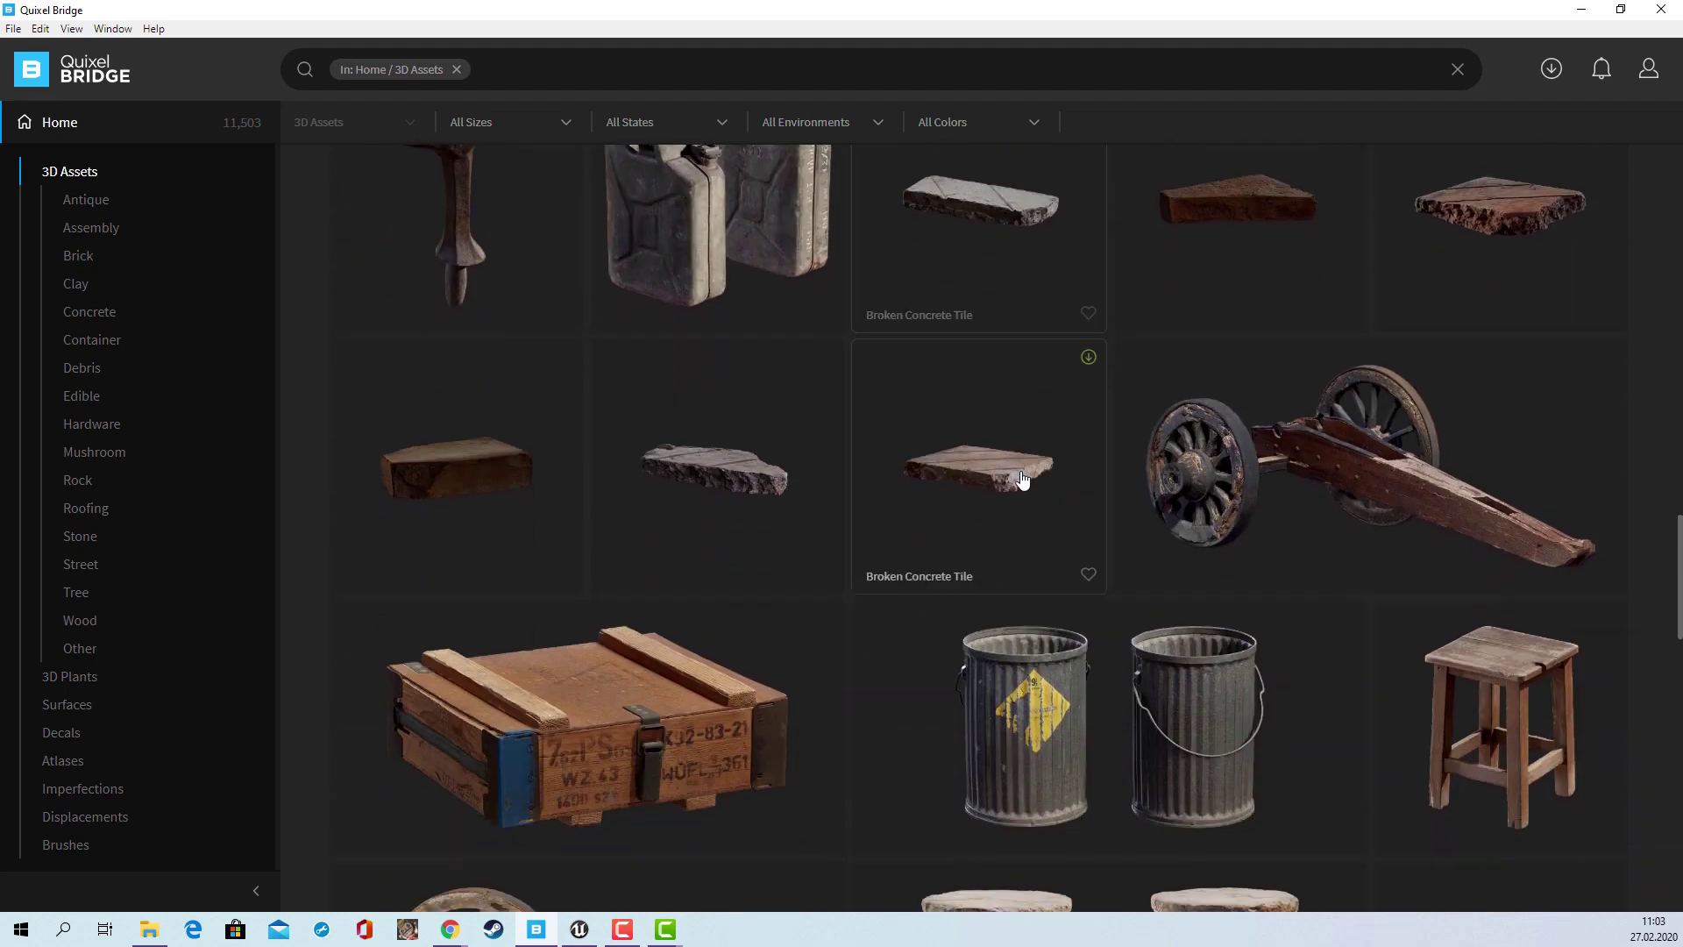
Open the Old Cannon Trailer, orbit its 3D preview, view its texture maps, then its image
{"action": "left_click", "coordinate": [1274, 437]}
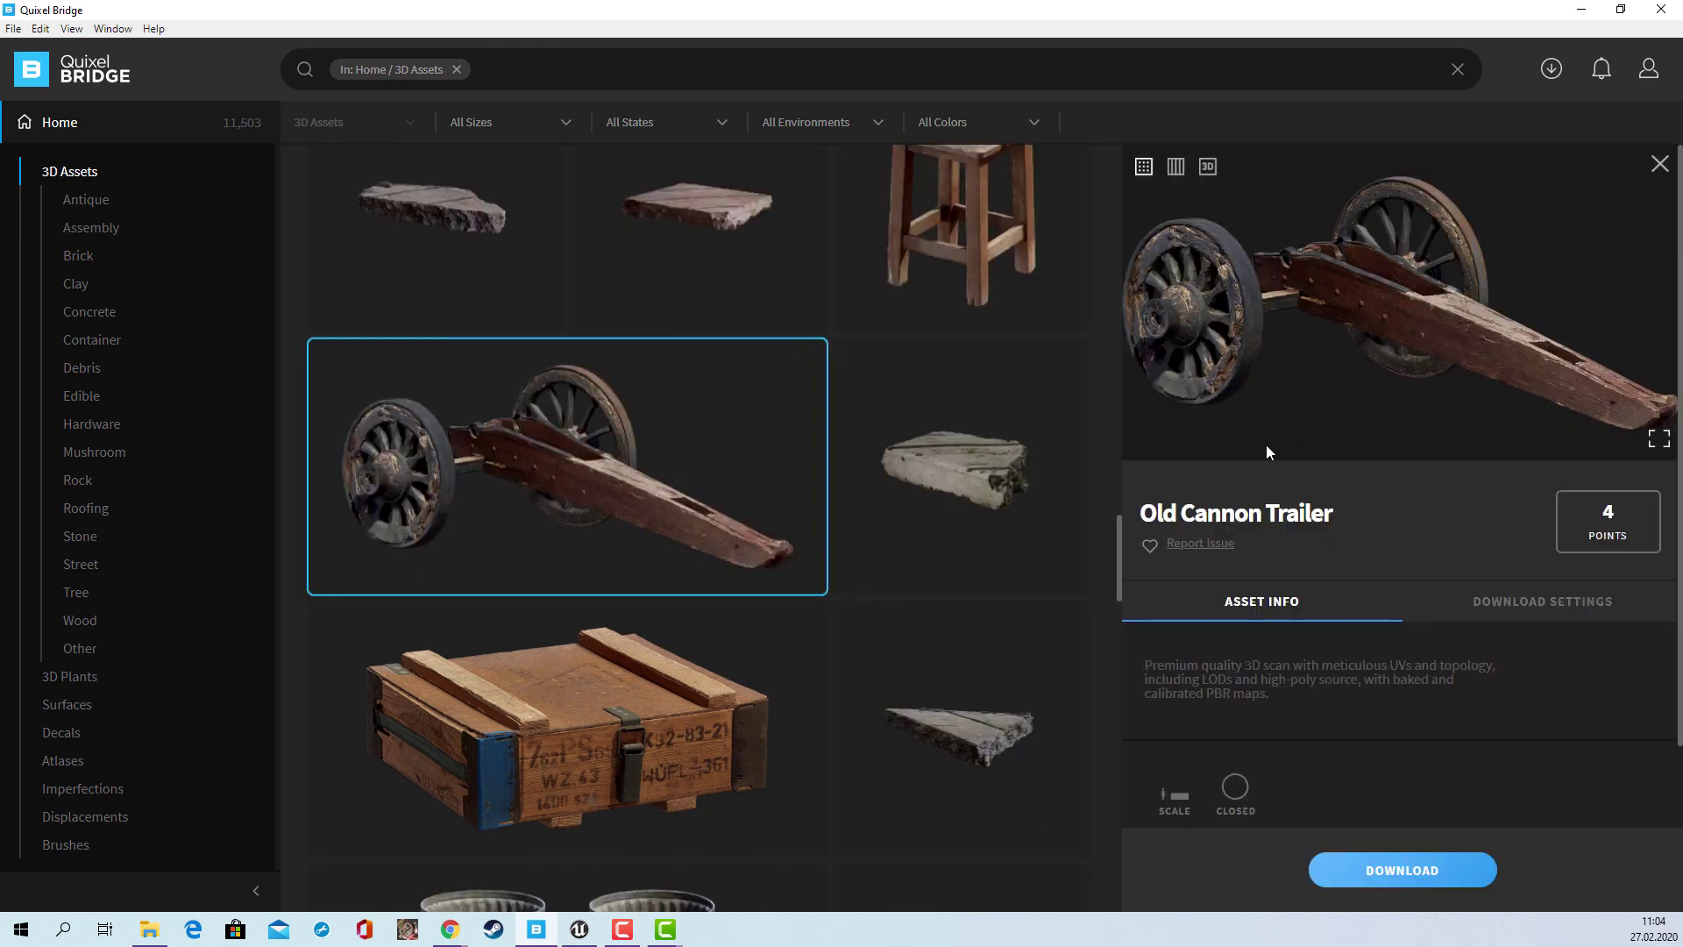
{"action": "left_click", "coordinate": [1207, 170]}
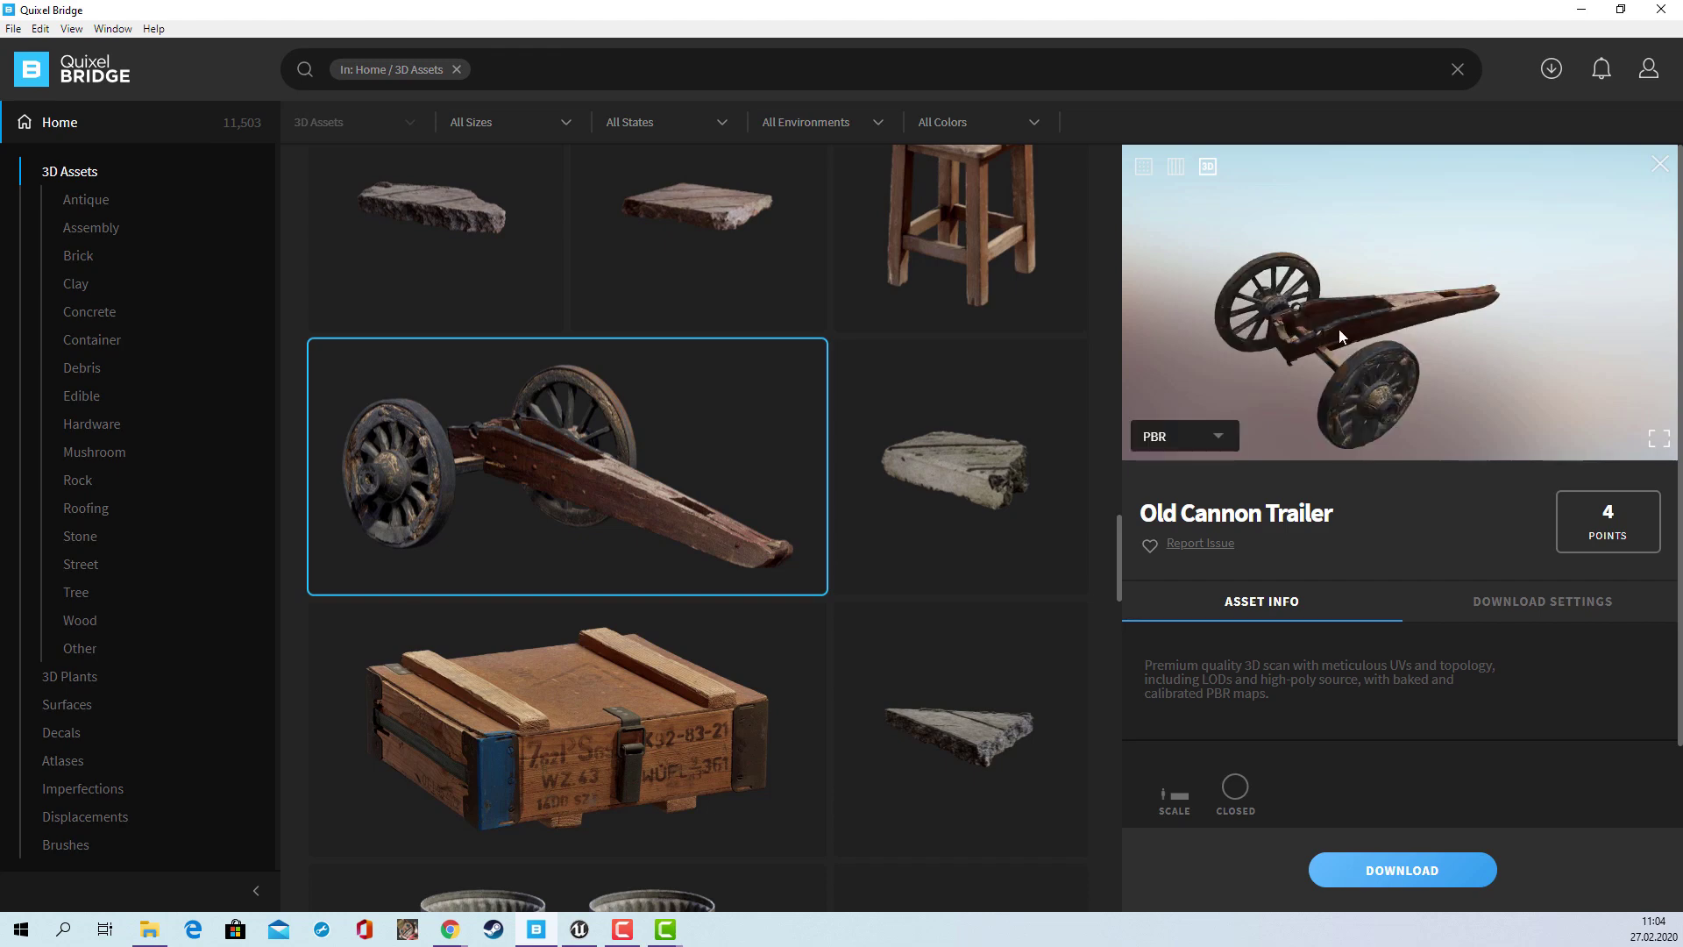
{"action": "mouse_move", "coordinate": [1334, 289]}
{"action": "left_mouse_down"}
{"action": "mouse_move", "coordinate": [1353, 346]}
{"action": "mouse_move", "coordinate": [1329, 219]}
{"action": "mouse_move", "coordinate": [1222, 268]}
{"action": "mouse_move", "coordinate": [1144, 284]}
{"action": "mouse_move", "coordinate": [1122, 263]}
{"action": "mouse_move", "coordinate": [1152, 235]}
{"action": "mouse_move", "coordinate": [1227, 249]}
{"action": "left_mouse_up"}
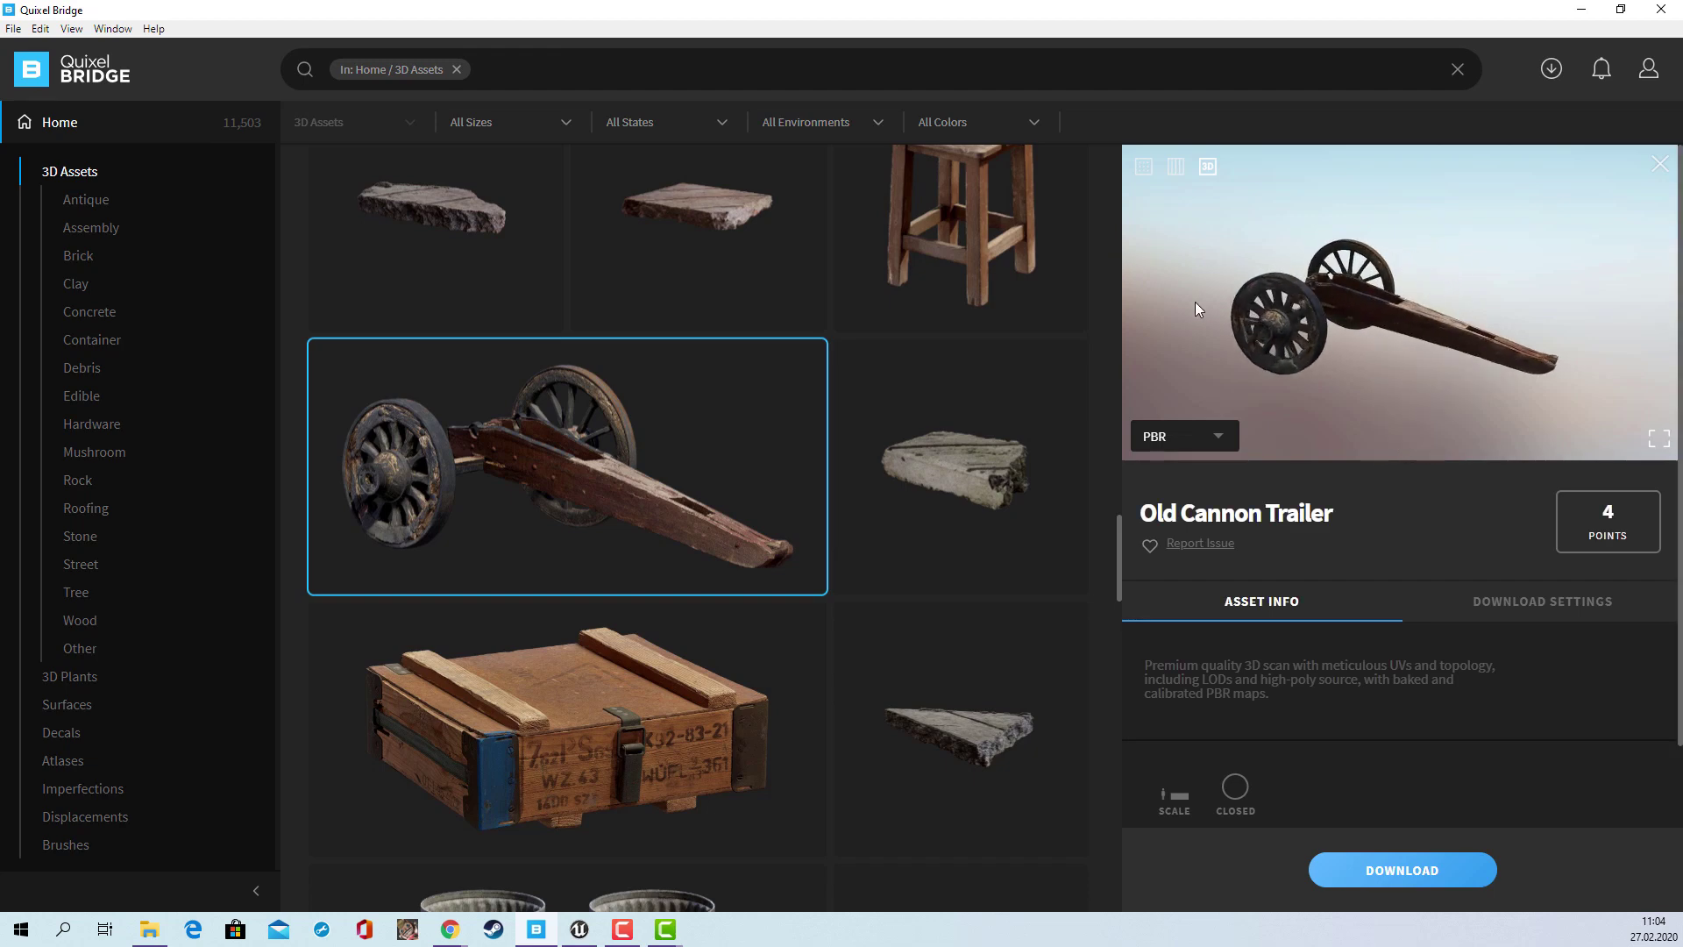
{"action": "left_click", "coordinate": [1175, 165]}
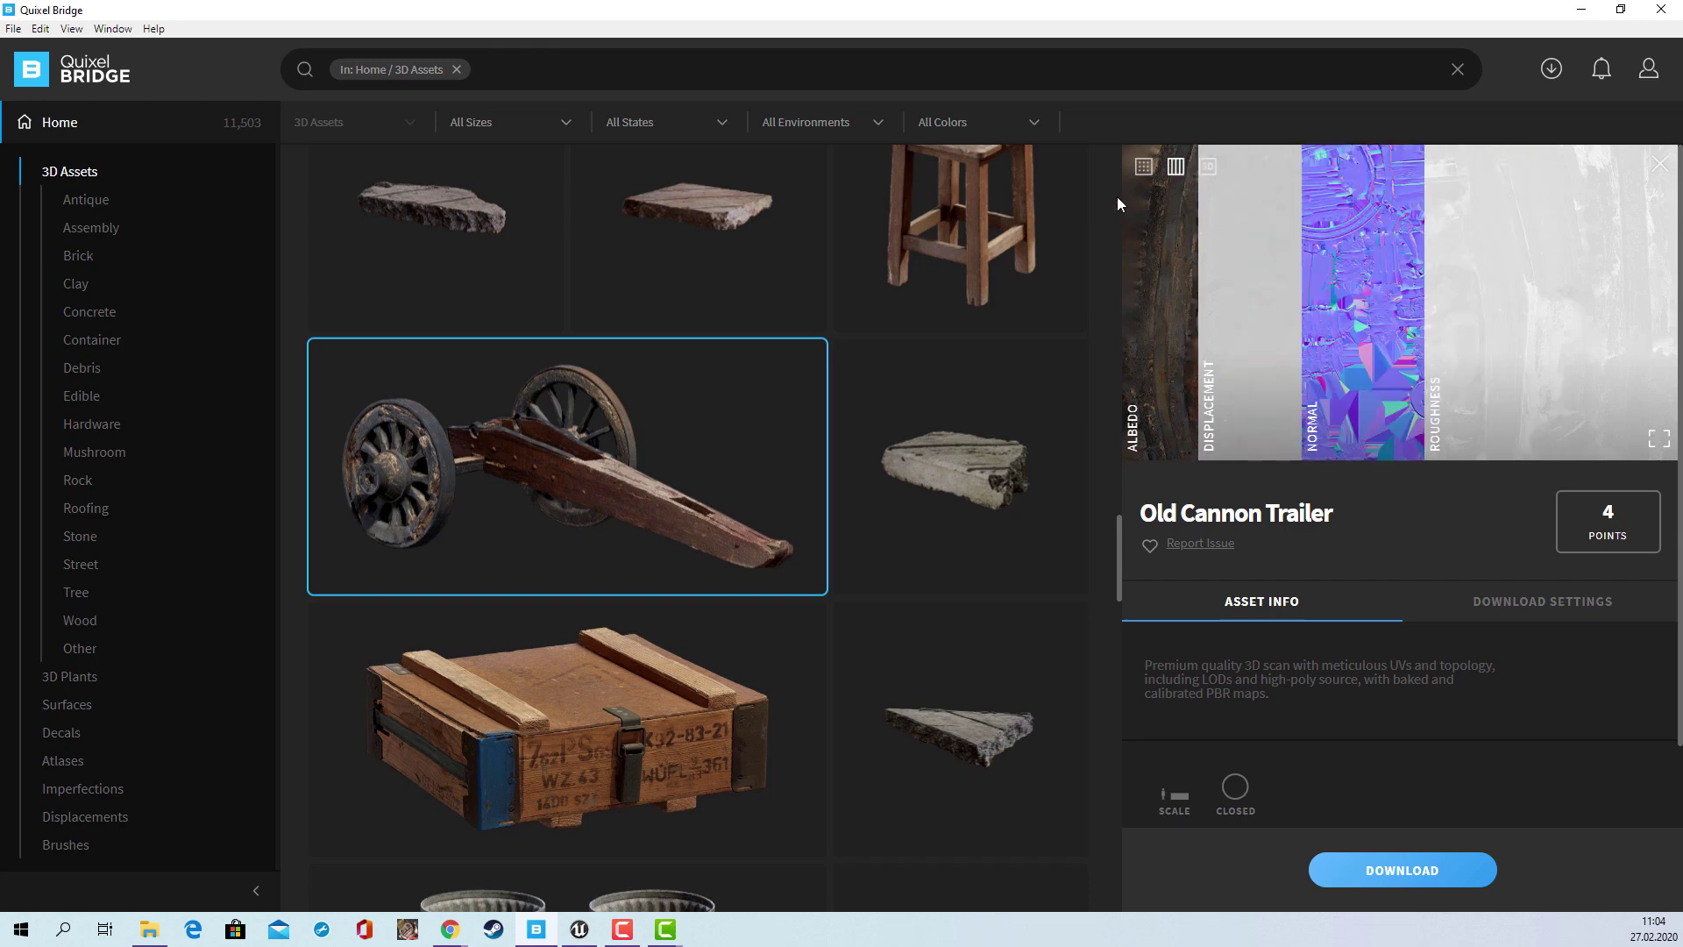
{"action": "left_click", "coordinate": [1152, 167]}
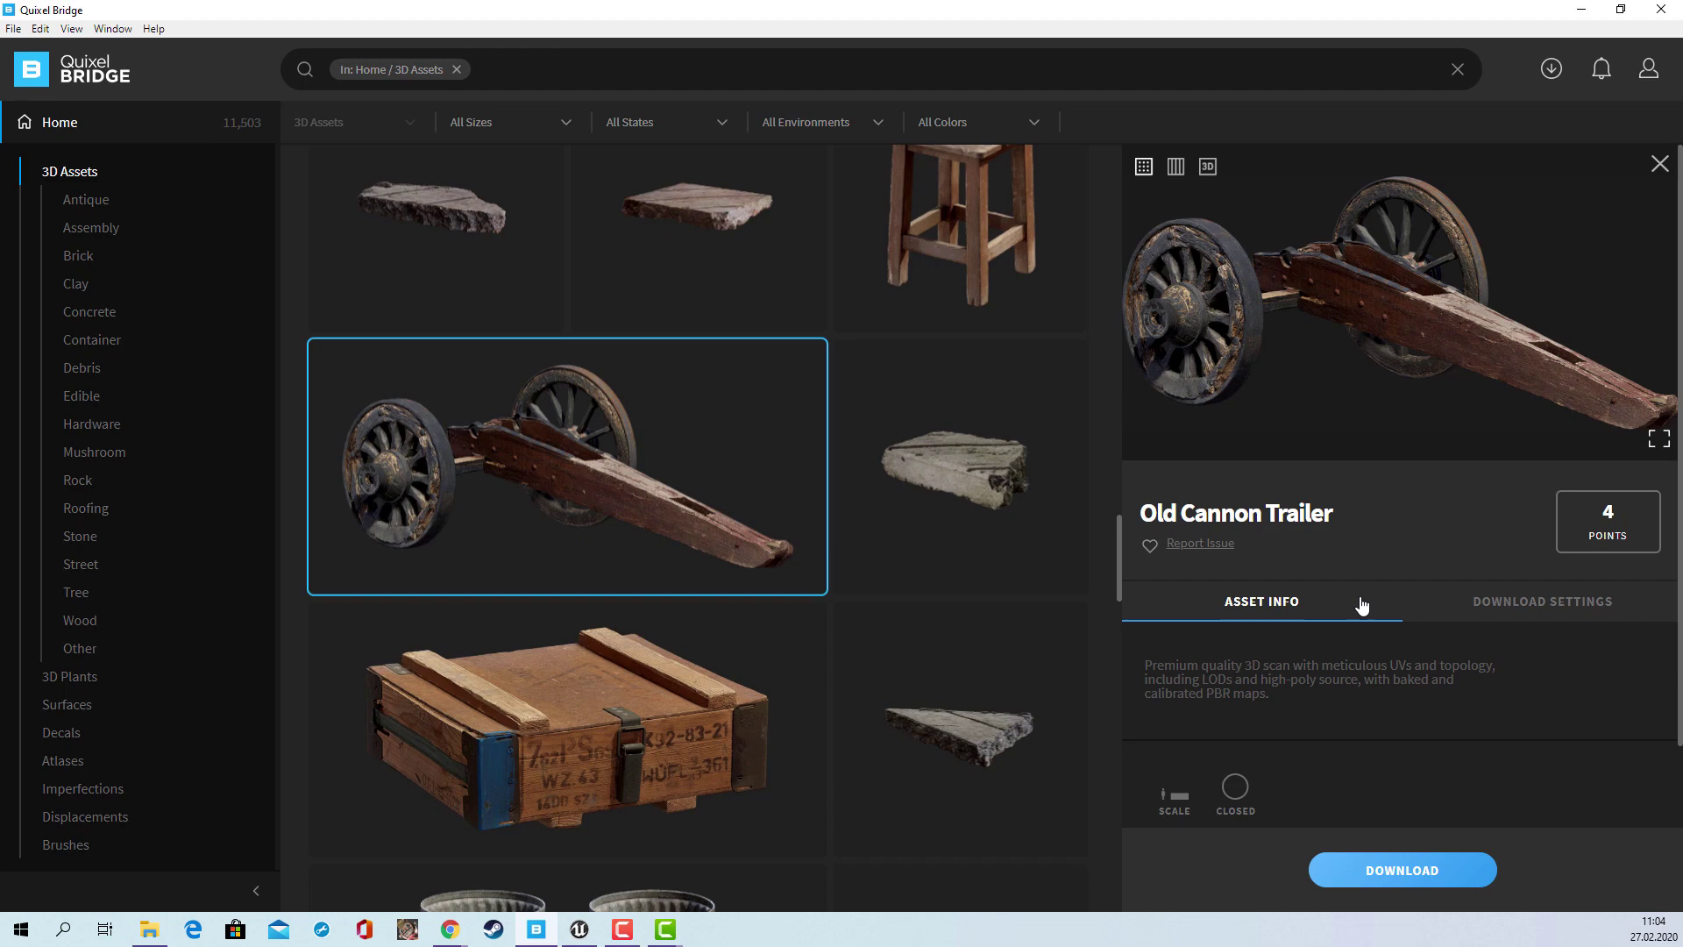
Review the trailer's download settings, keeping 2K texture resolution, and scroll through the options
{"action": "left_click", "coordinate": [1536, 605]}
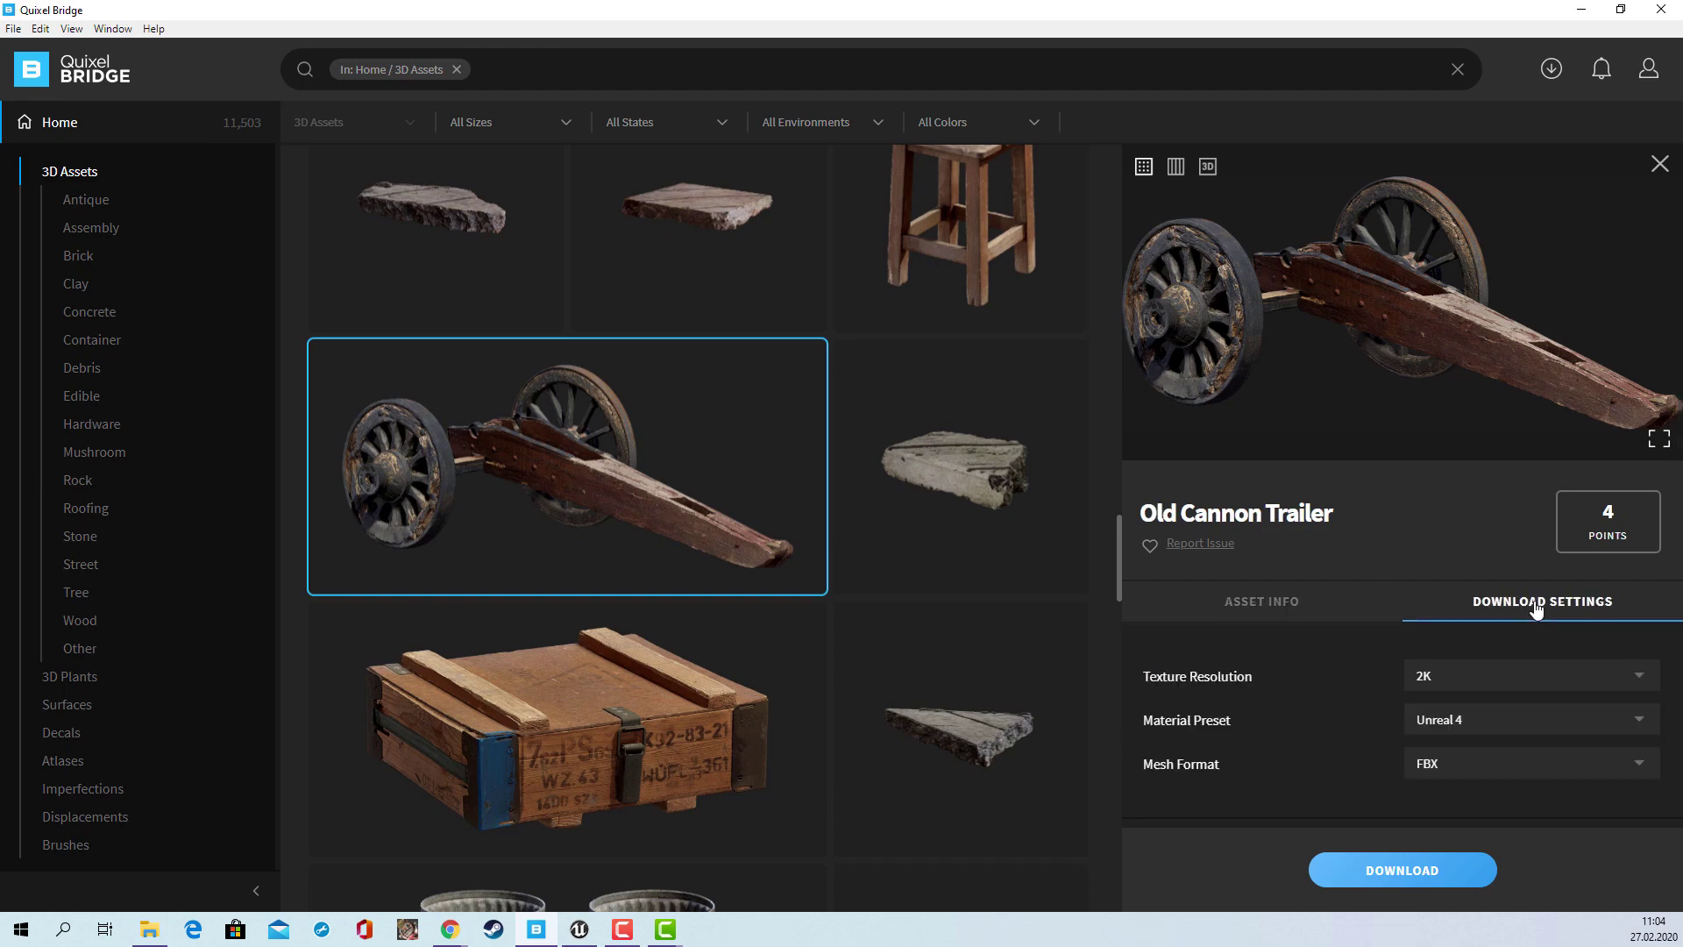
{"action": "scroll", "coordinate": [1382, 656], "scroll_direction": "down", "scroll_amount": 2}
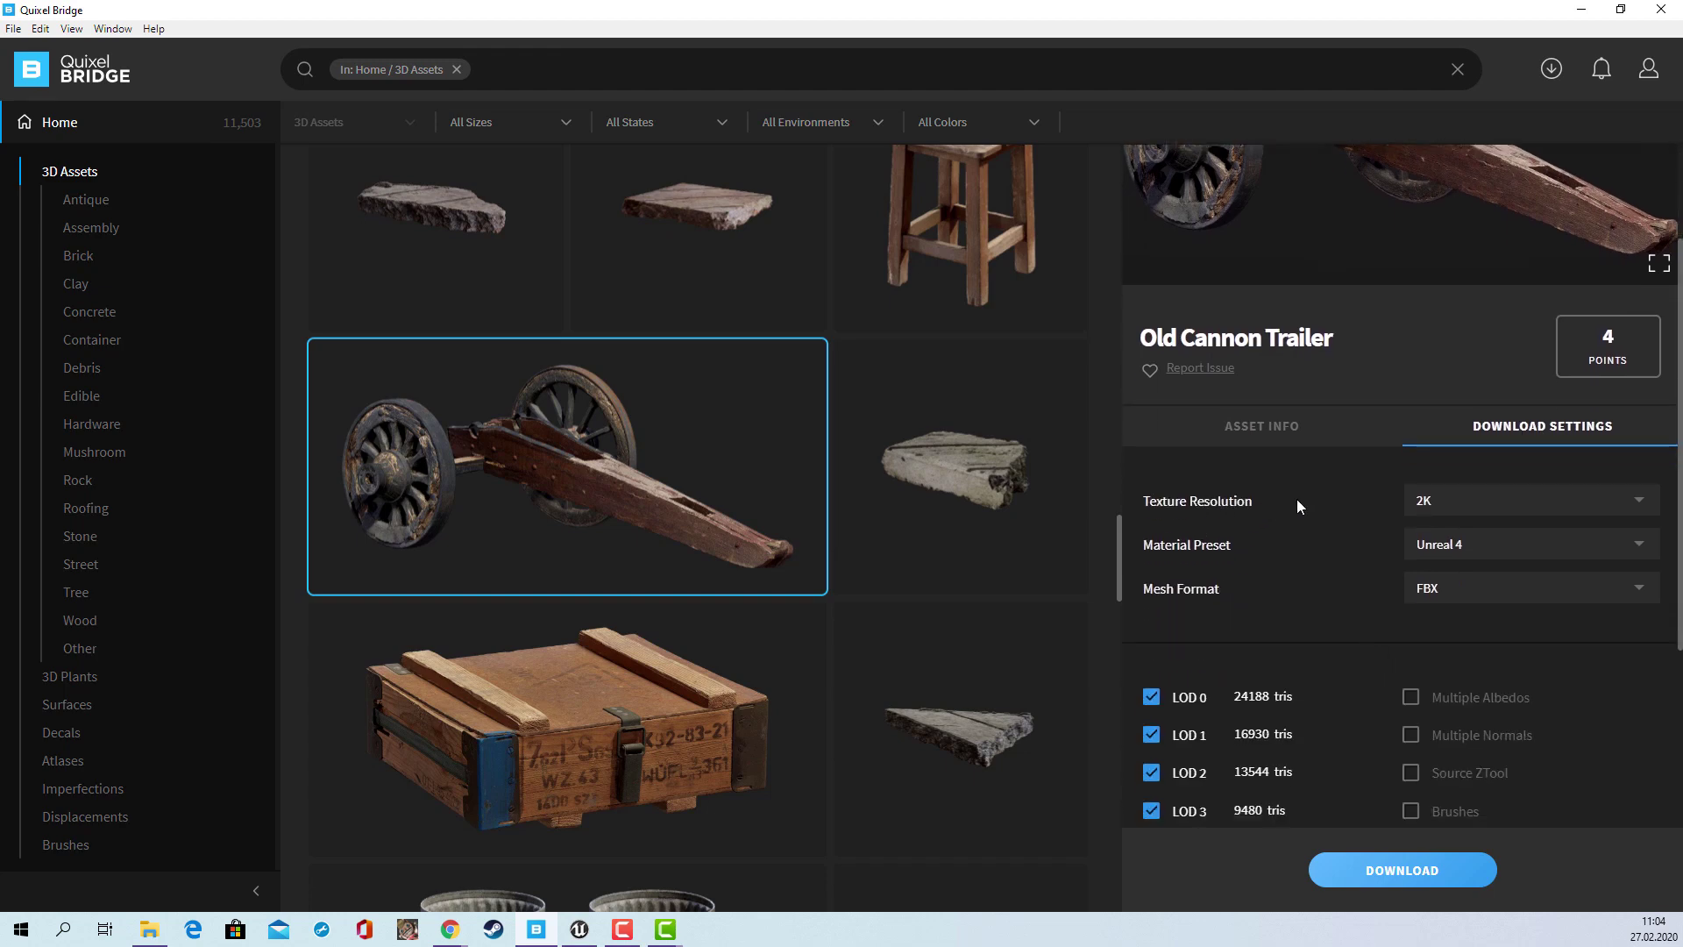
{"action": "left_click", "coordinate": [1643, 501]}
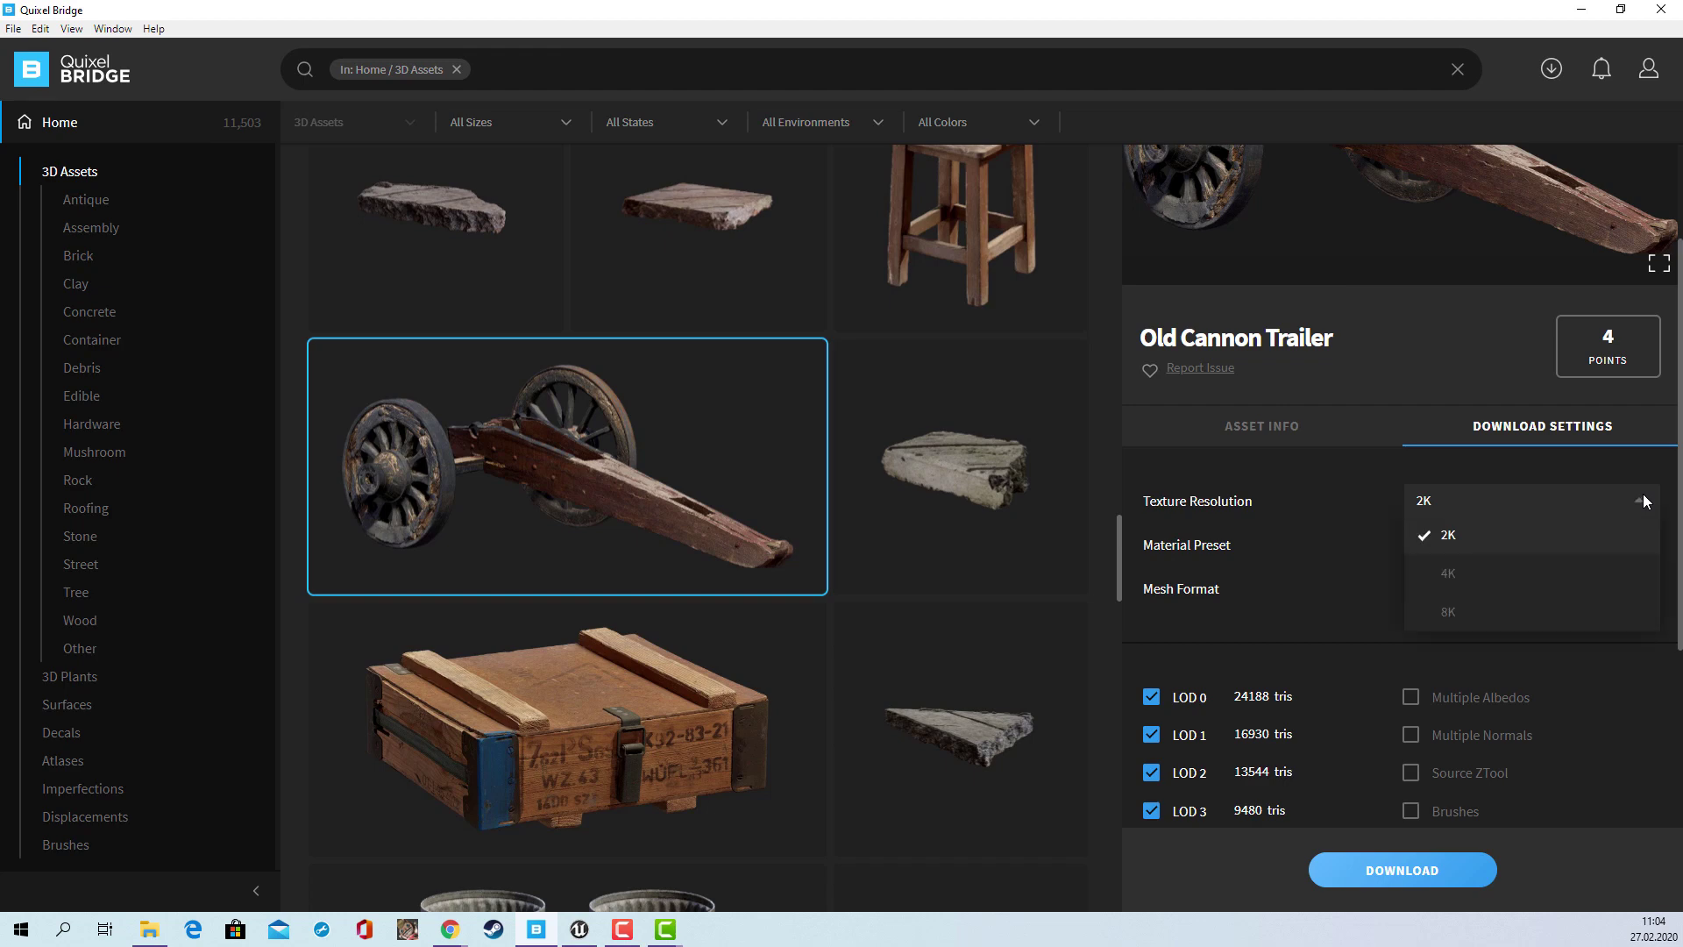
{"action": "left_click", "coordinate": [1330, 499]}
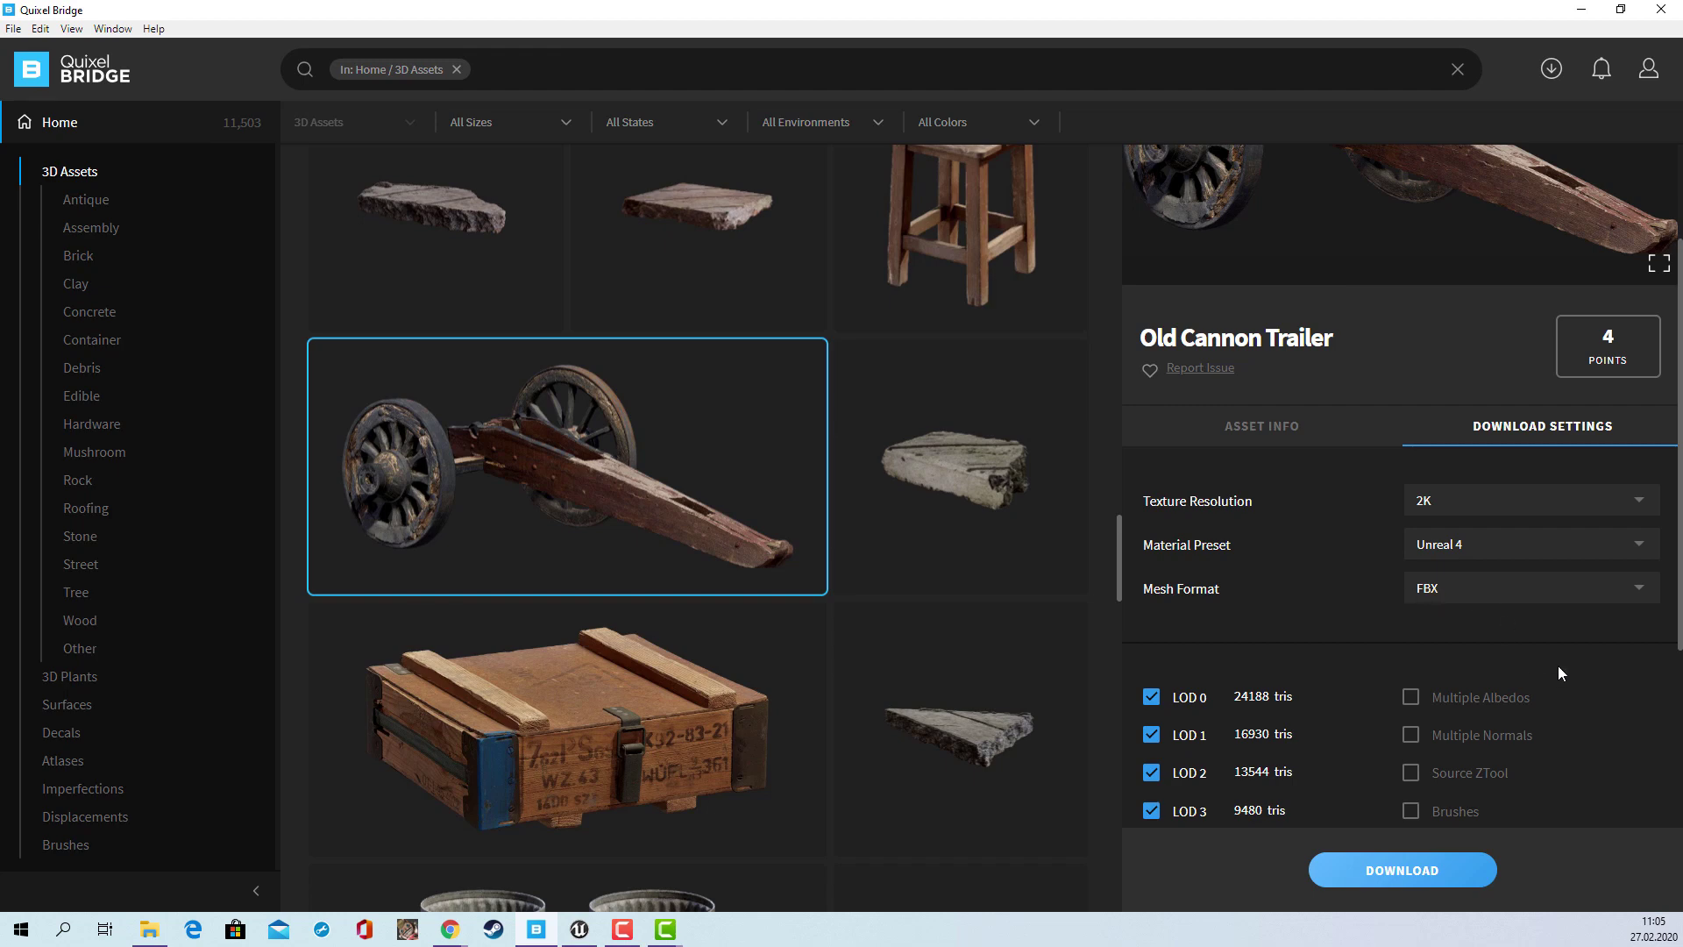
{"action": "scroll", "coordinate": [1559, 666], "scroll_direction": "down", "scroll_amount": 3}
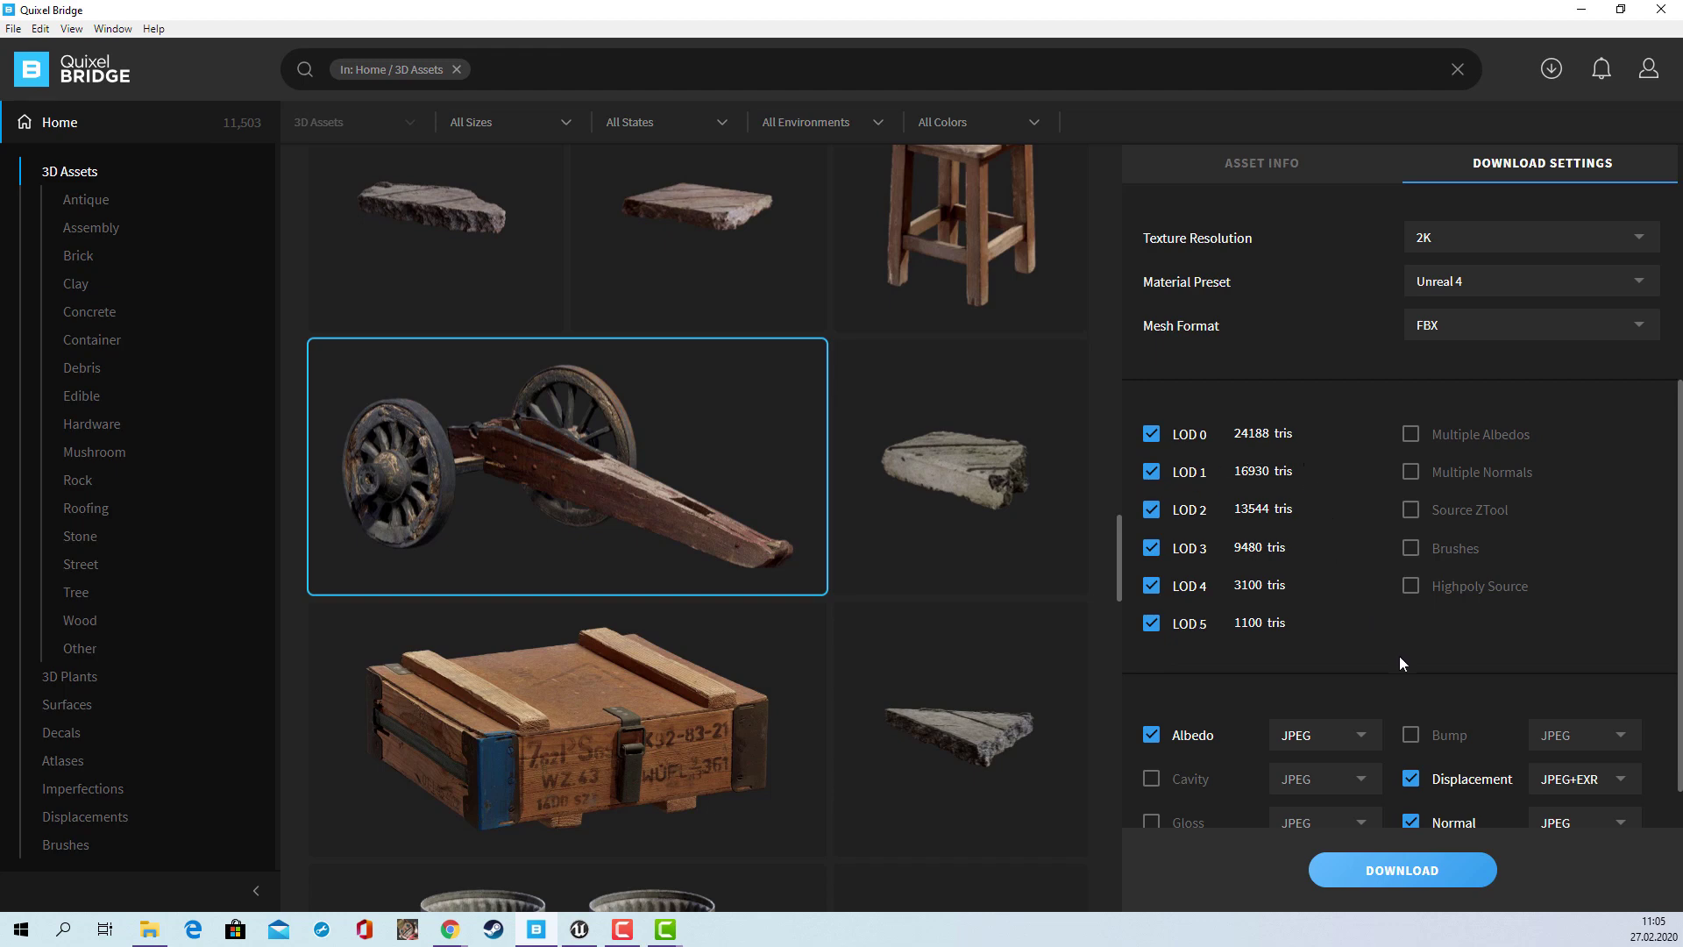
{"action": "scroll", "coordinate": [1387, 696], "scroll_direction": "down", "scroll_amount": 2}
{"action": "scroll", "coordinate": [1382, 714], "scroll_direction": "down", "scroll_amount": 2}
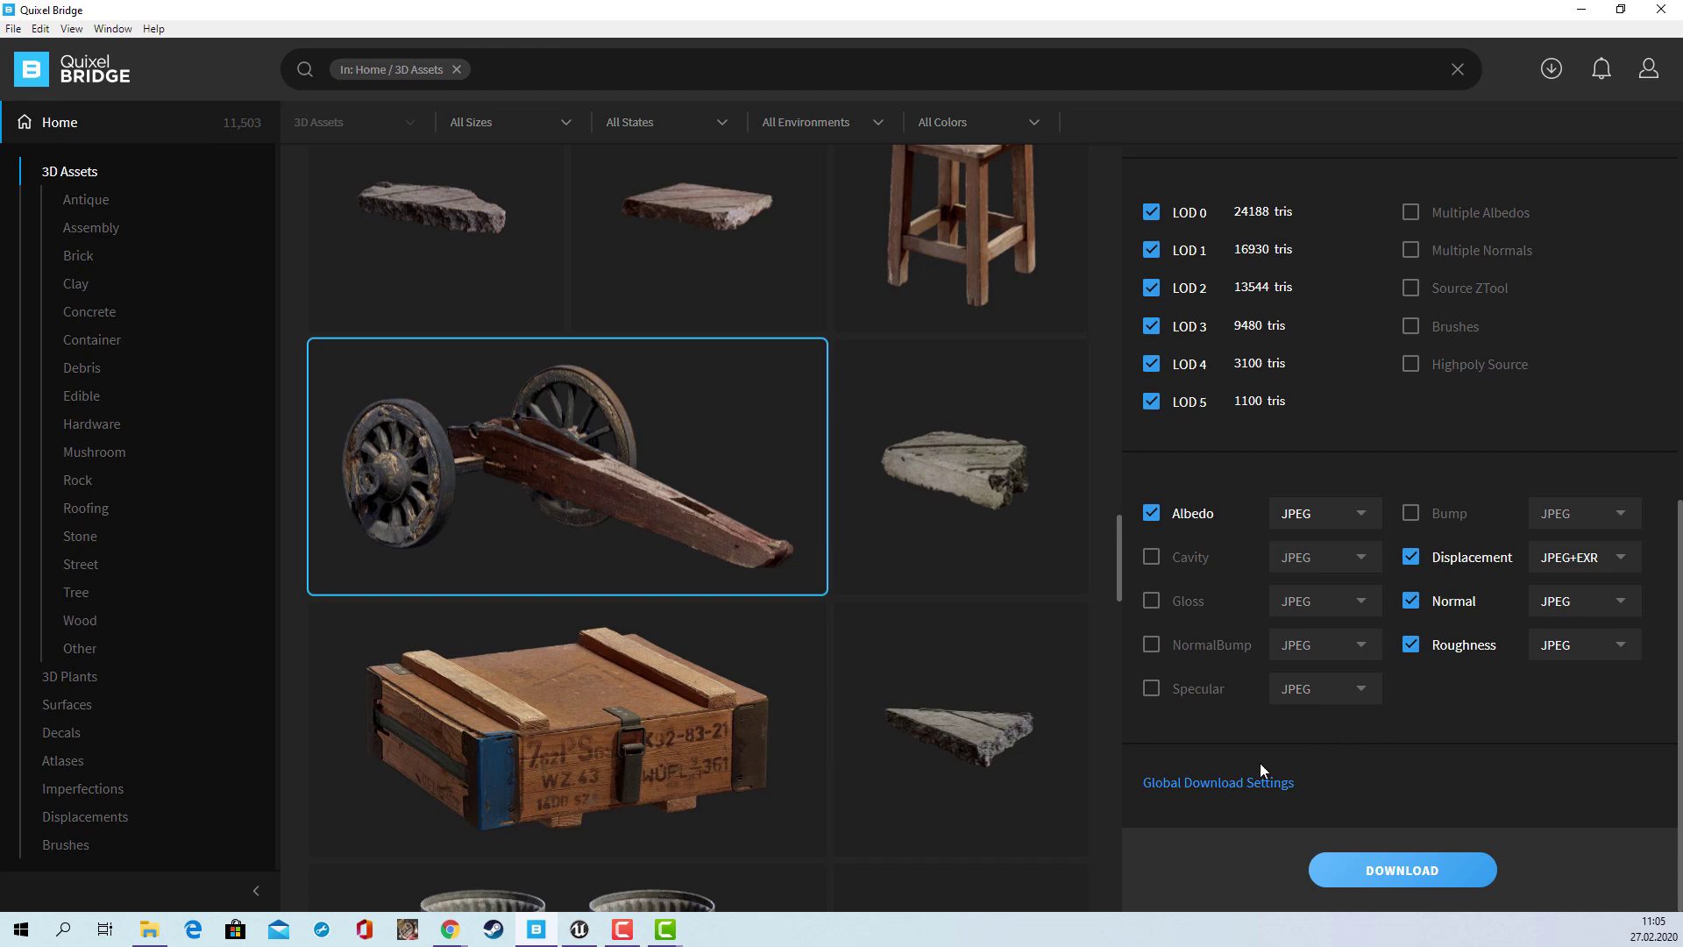
Look over the Global Download Settings, then download the Old Cannon Trailer
{"action": "left_click", "coordinate": [1233, 785]}
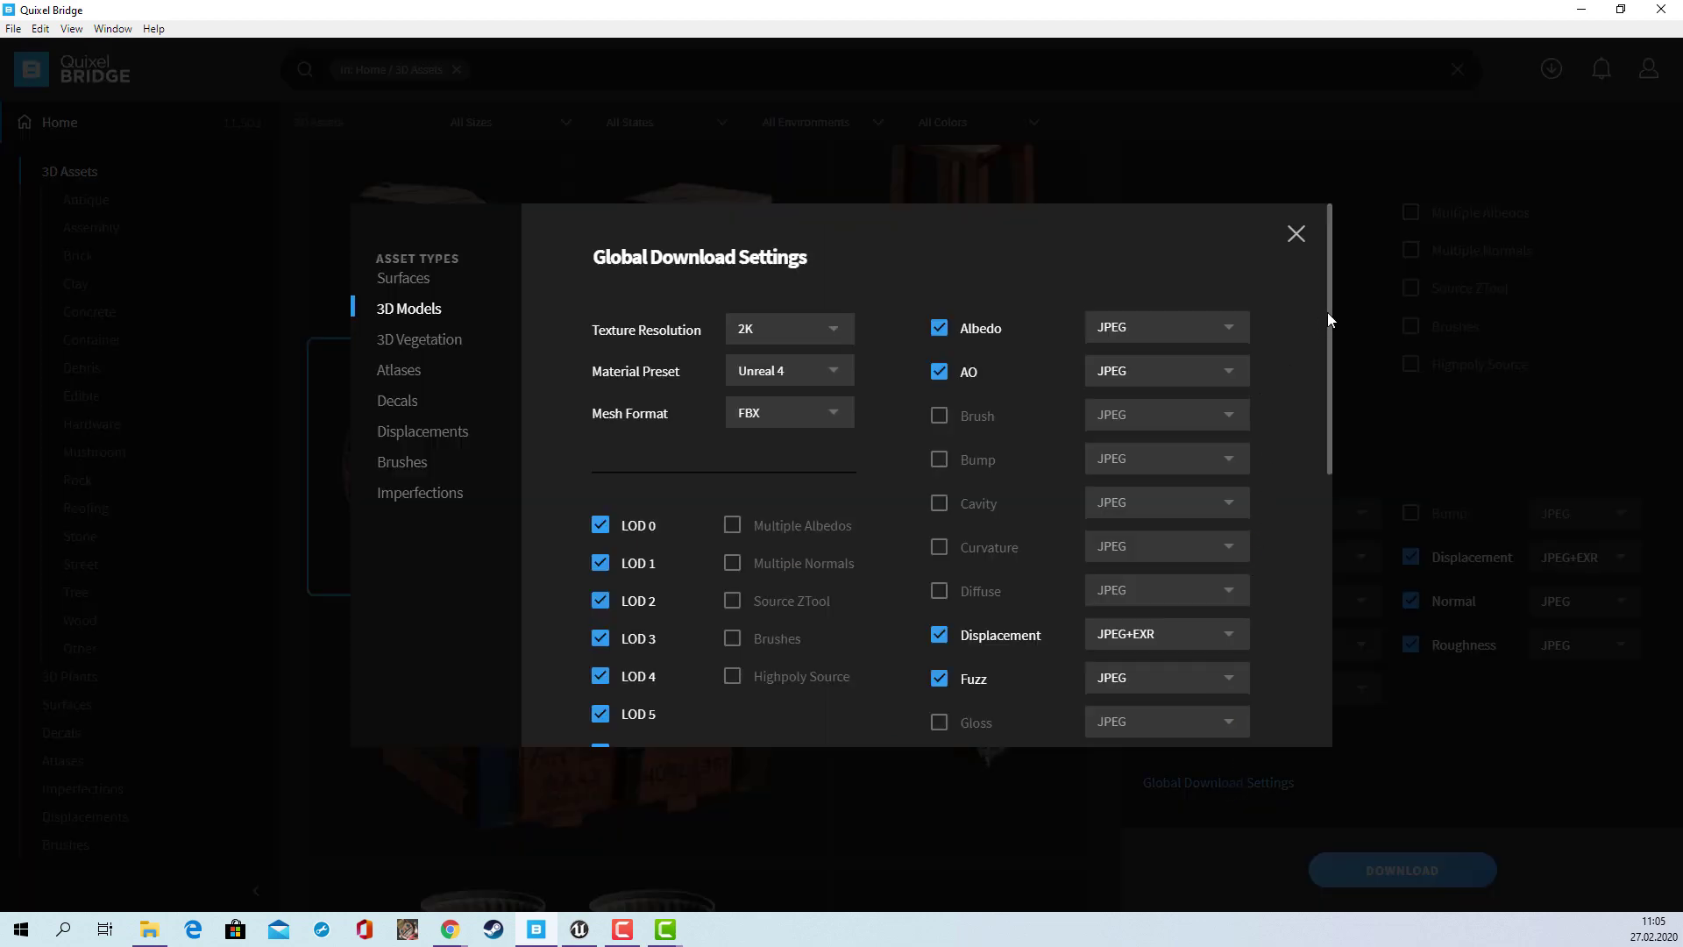
{"action": "mouse_move", "coordinate": [1328, 318]}
{"action": "left_mouse_down"}
{"action": "mouse_move", "coordinate": [1319, 622]}
{"action": "mouse_move", "coordinate": [1360, 291]}
{"action": "mouse_move", "coordinate": [1328, 265]}
{"action": "left_mouse_up"}
{"action": "left_click", "coordinate": [1296, 237]}
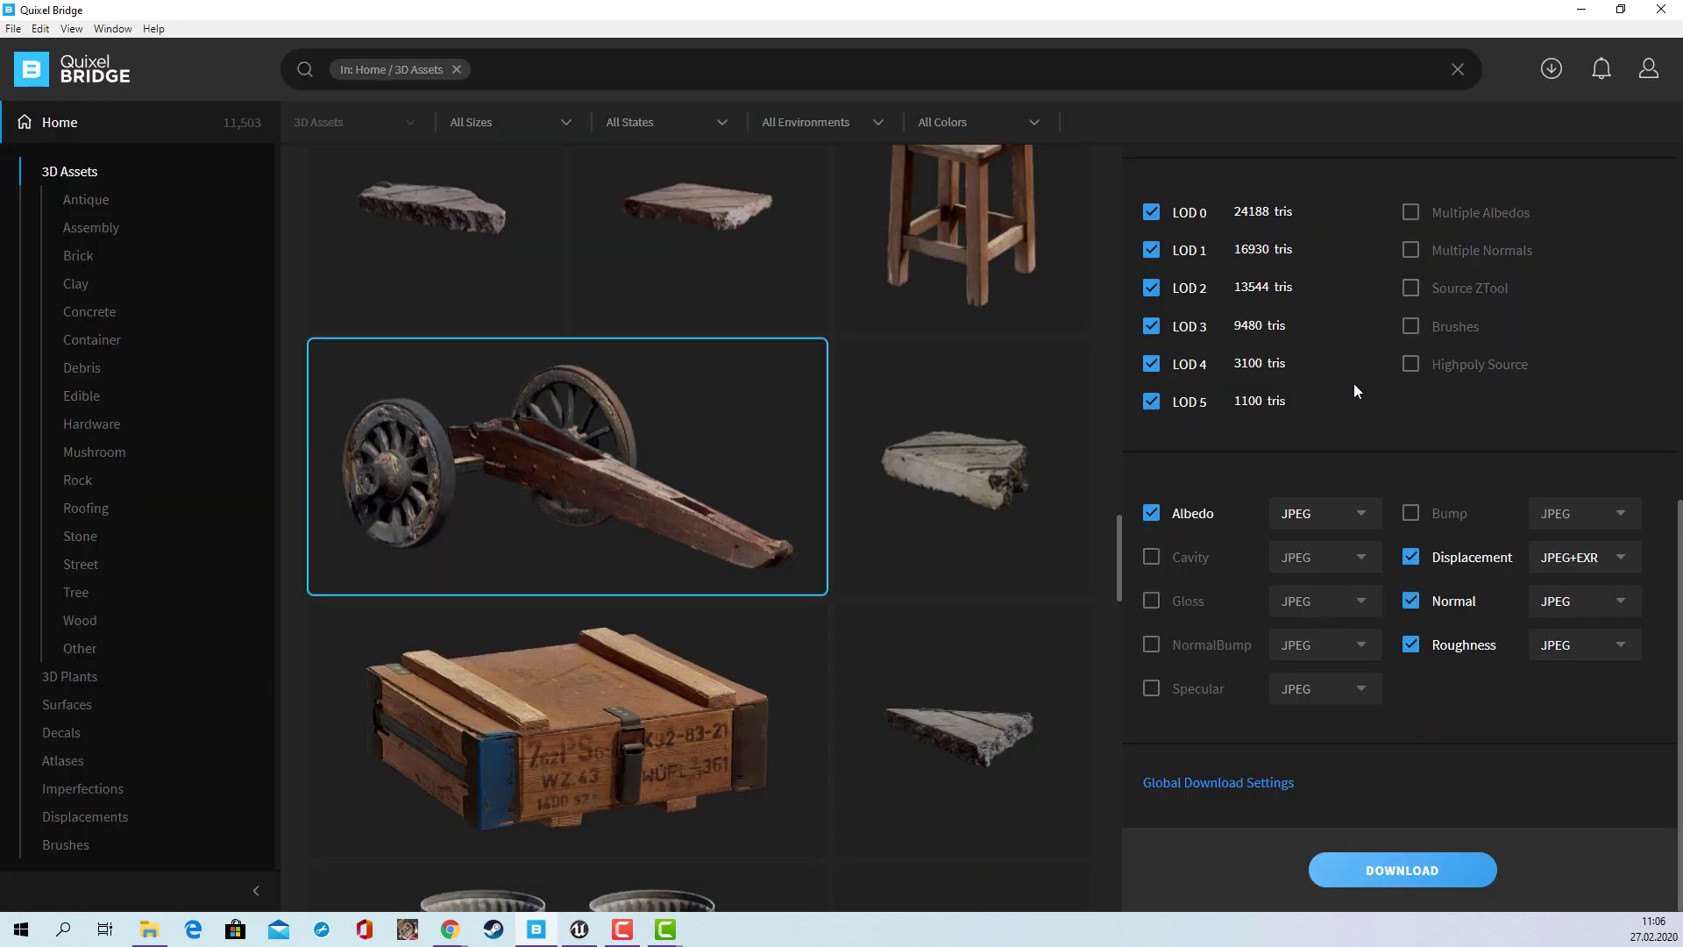
{"action": "left_click", "coordinate": [1422, 870]}
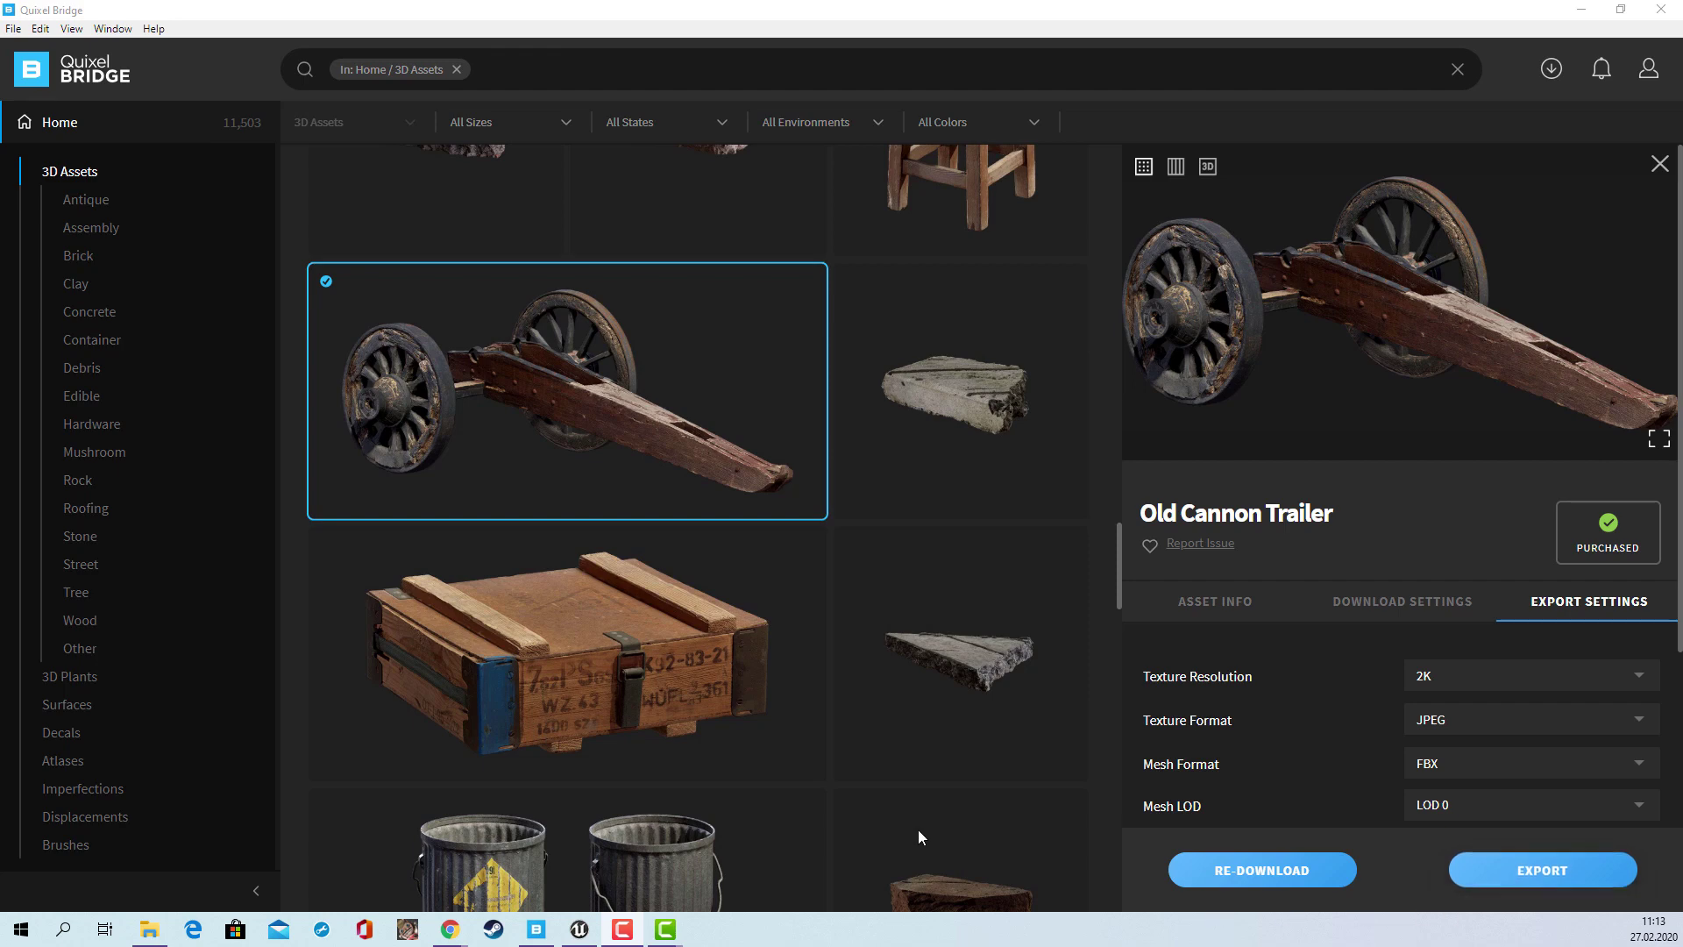
Go Home and list the local Megascans: Old Cannon Trailer and a carved stone arch
{"action": "left_click", "coordinate": [74, 132]}
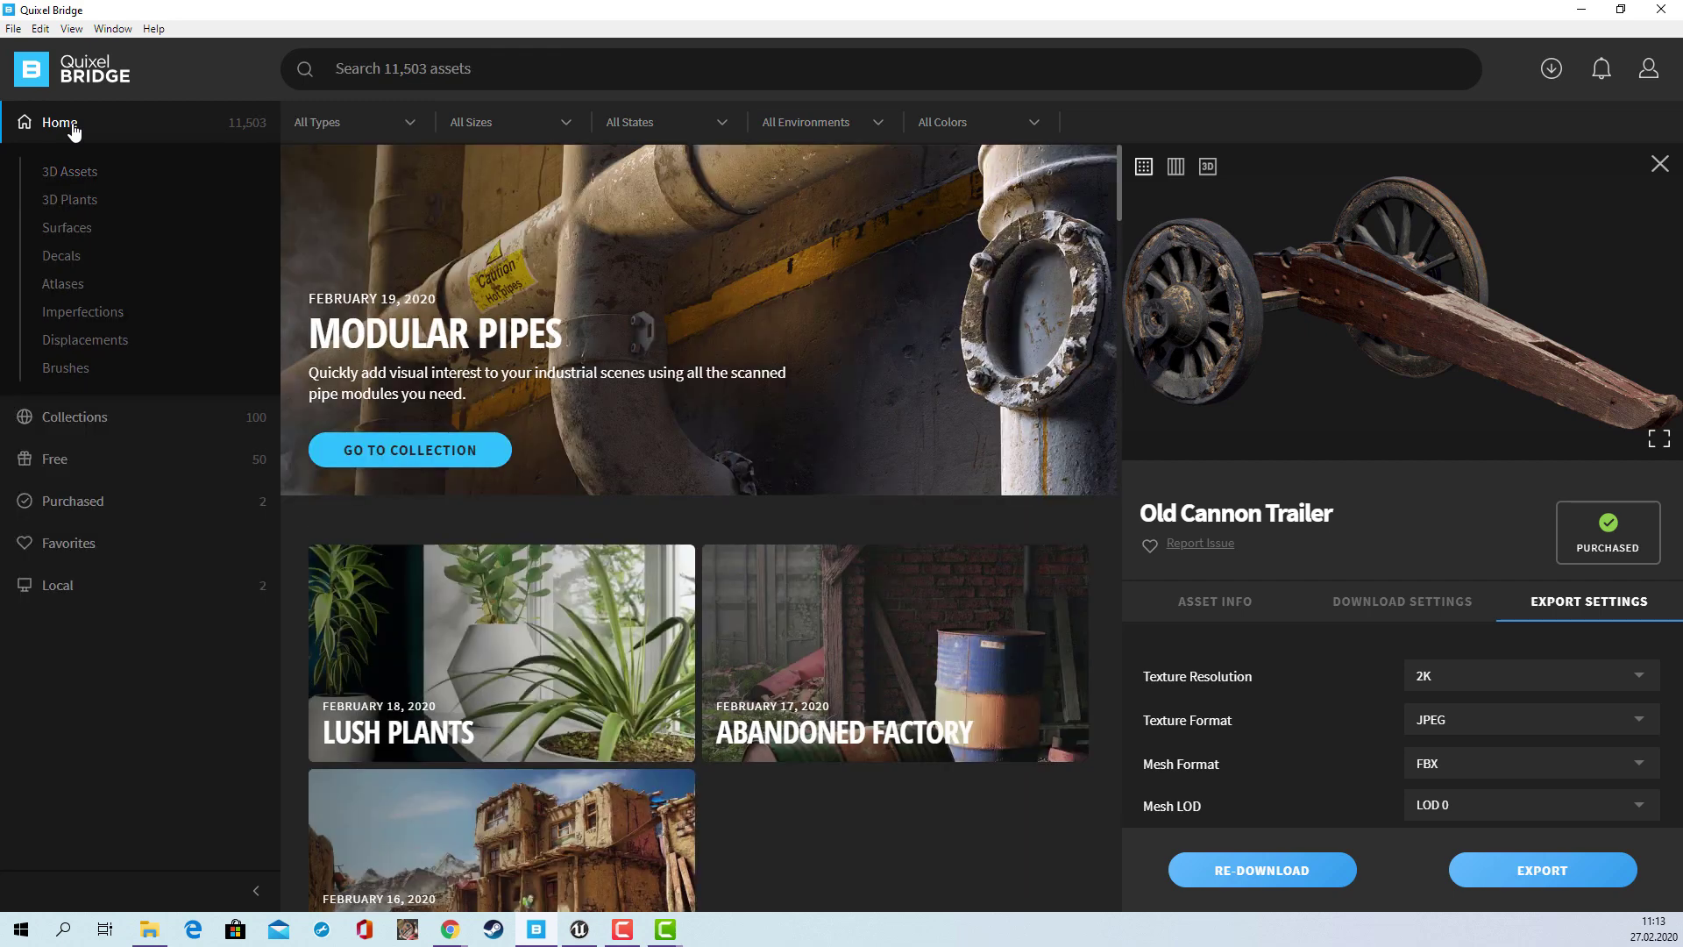
{"action": "left_click", "coordinate": [58, 585]}
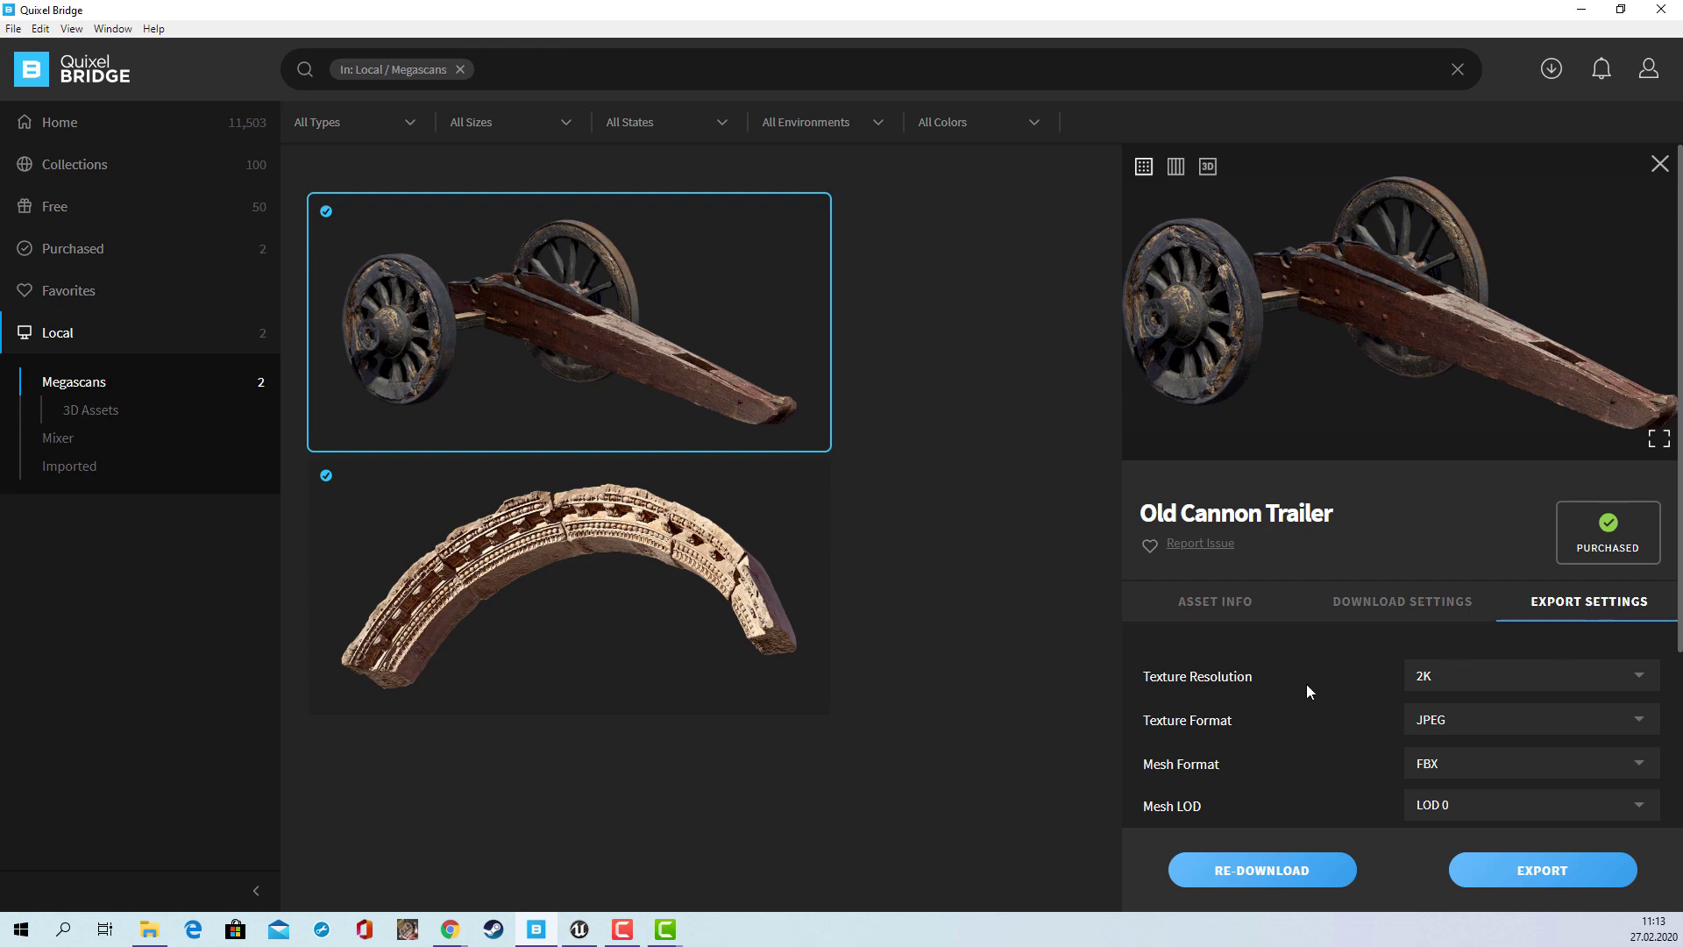
Scroll the Export Settings panel to the Unreal Engine export options
{"action": "scroll", "coordinate": [1306, 684], "scroll_direction": "down", "scroll_amount": 1}
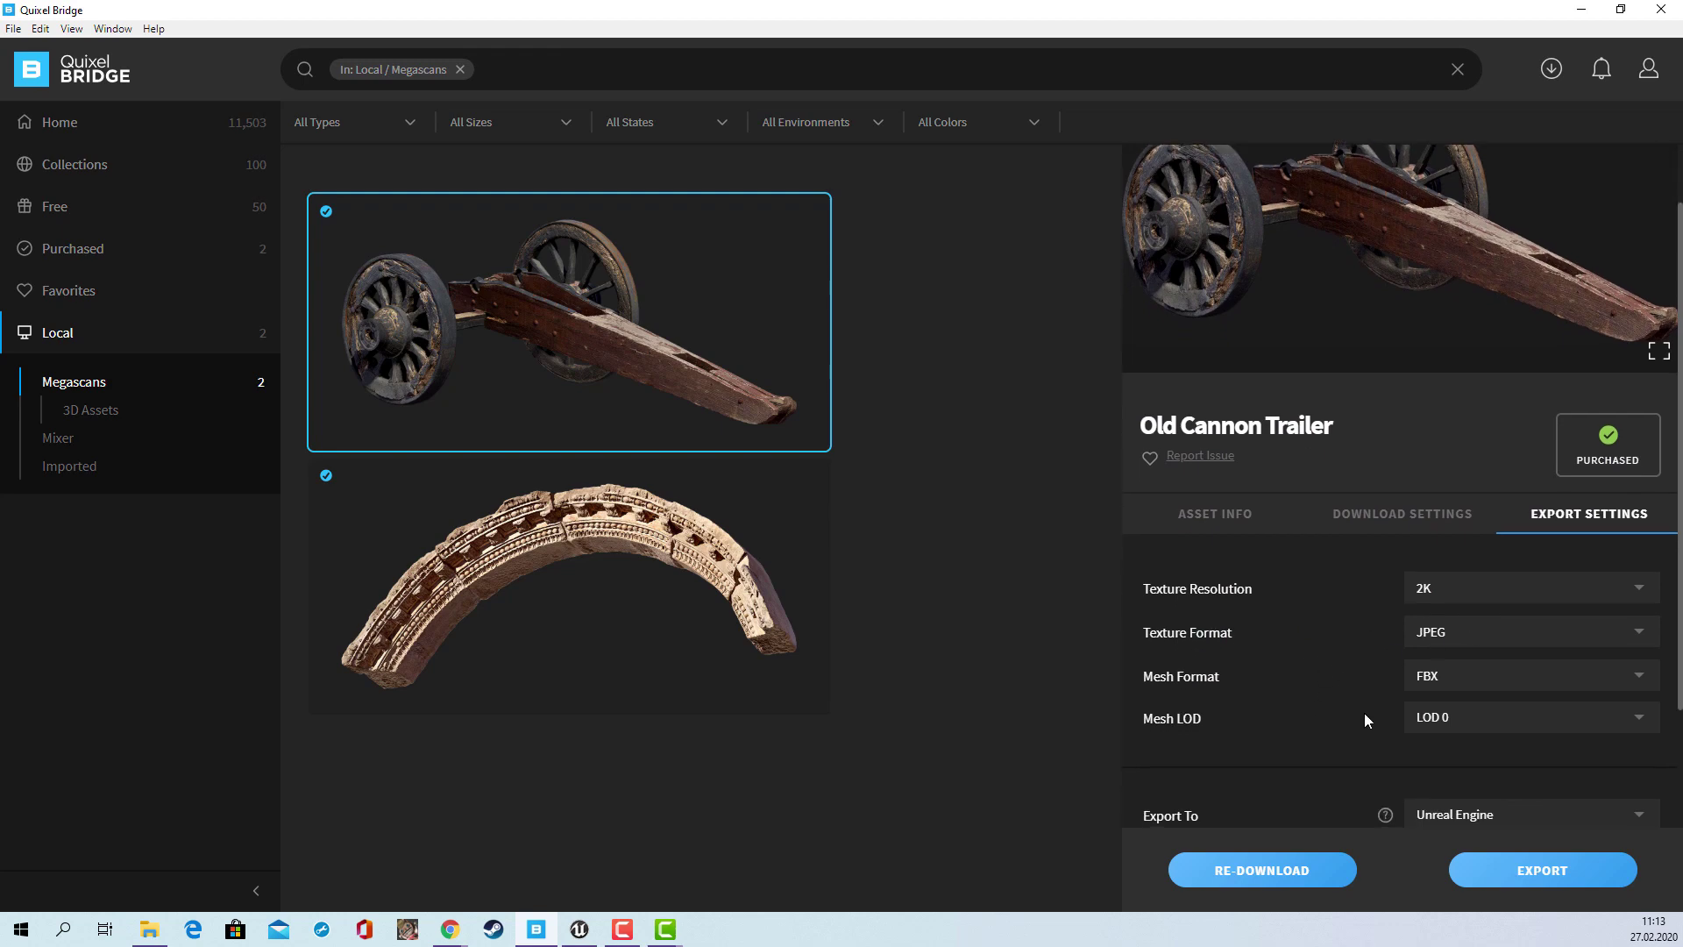
{"action": "scroll", "coordinate": [1280, 724], "scroll_direction": "down", "scroll_amount": 3}
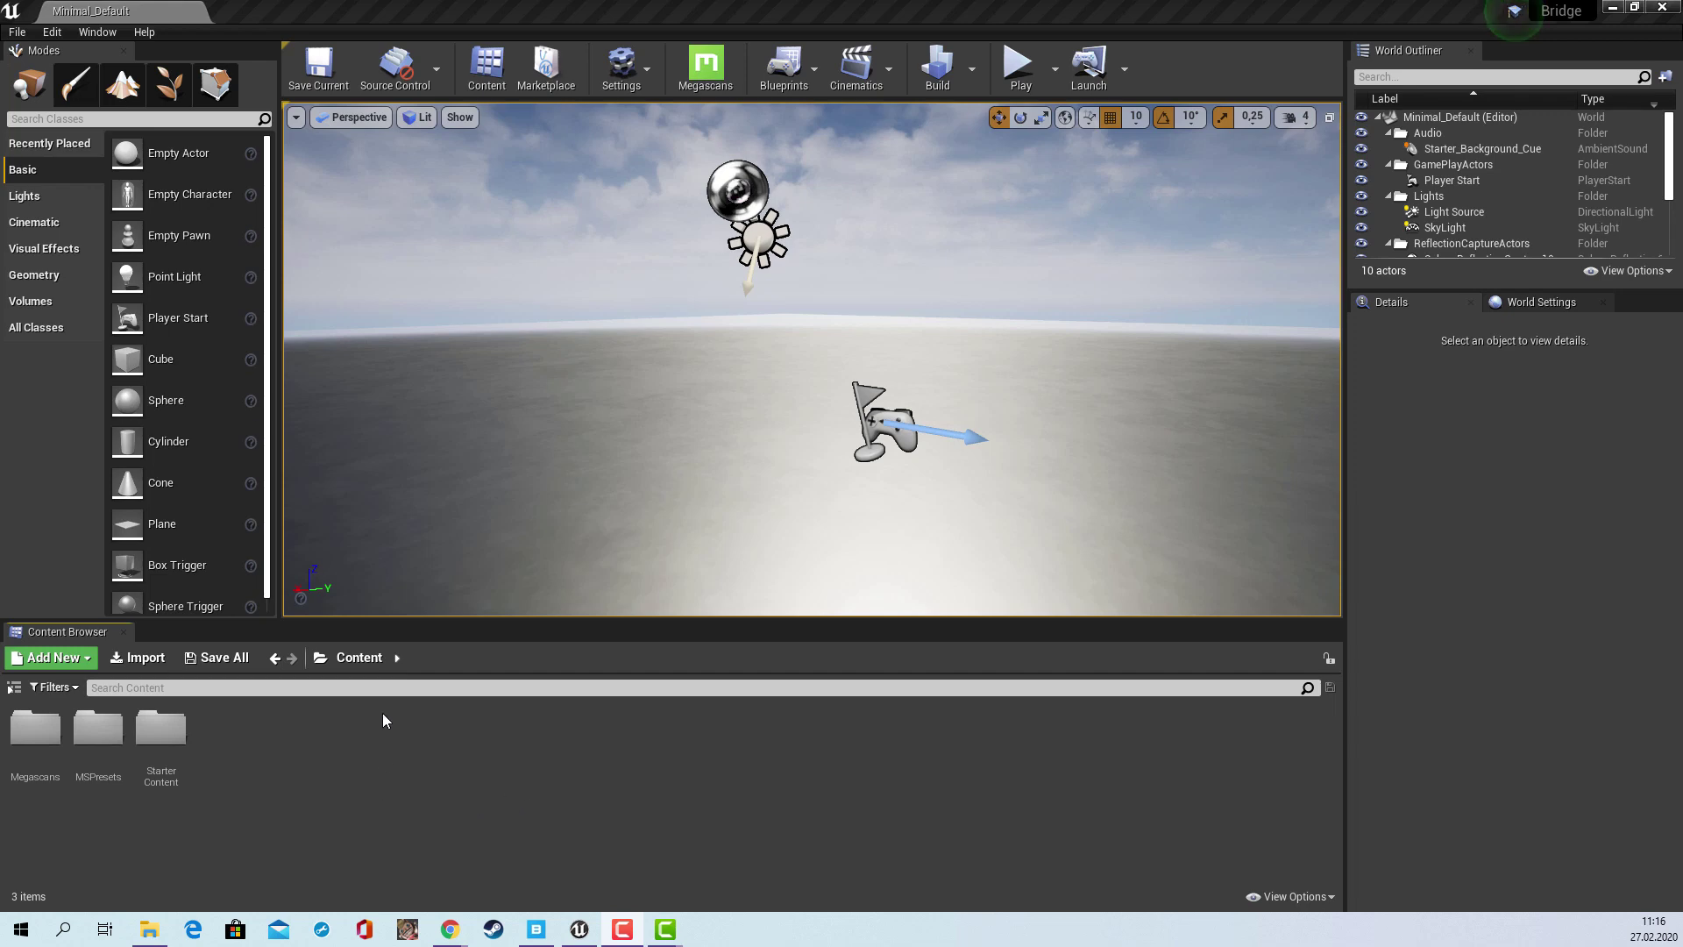
Open Megascans > 3D_Assets > Old_Cannon_Trailer_00 and place the LOD0 mesh near the camera
{"action": "left_click", "coordinate": [43, 740]}
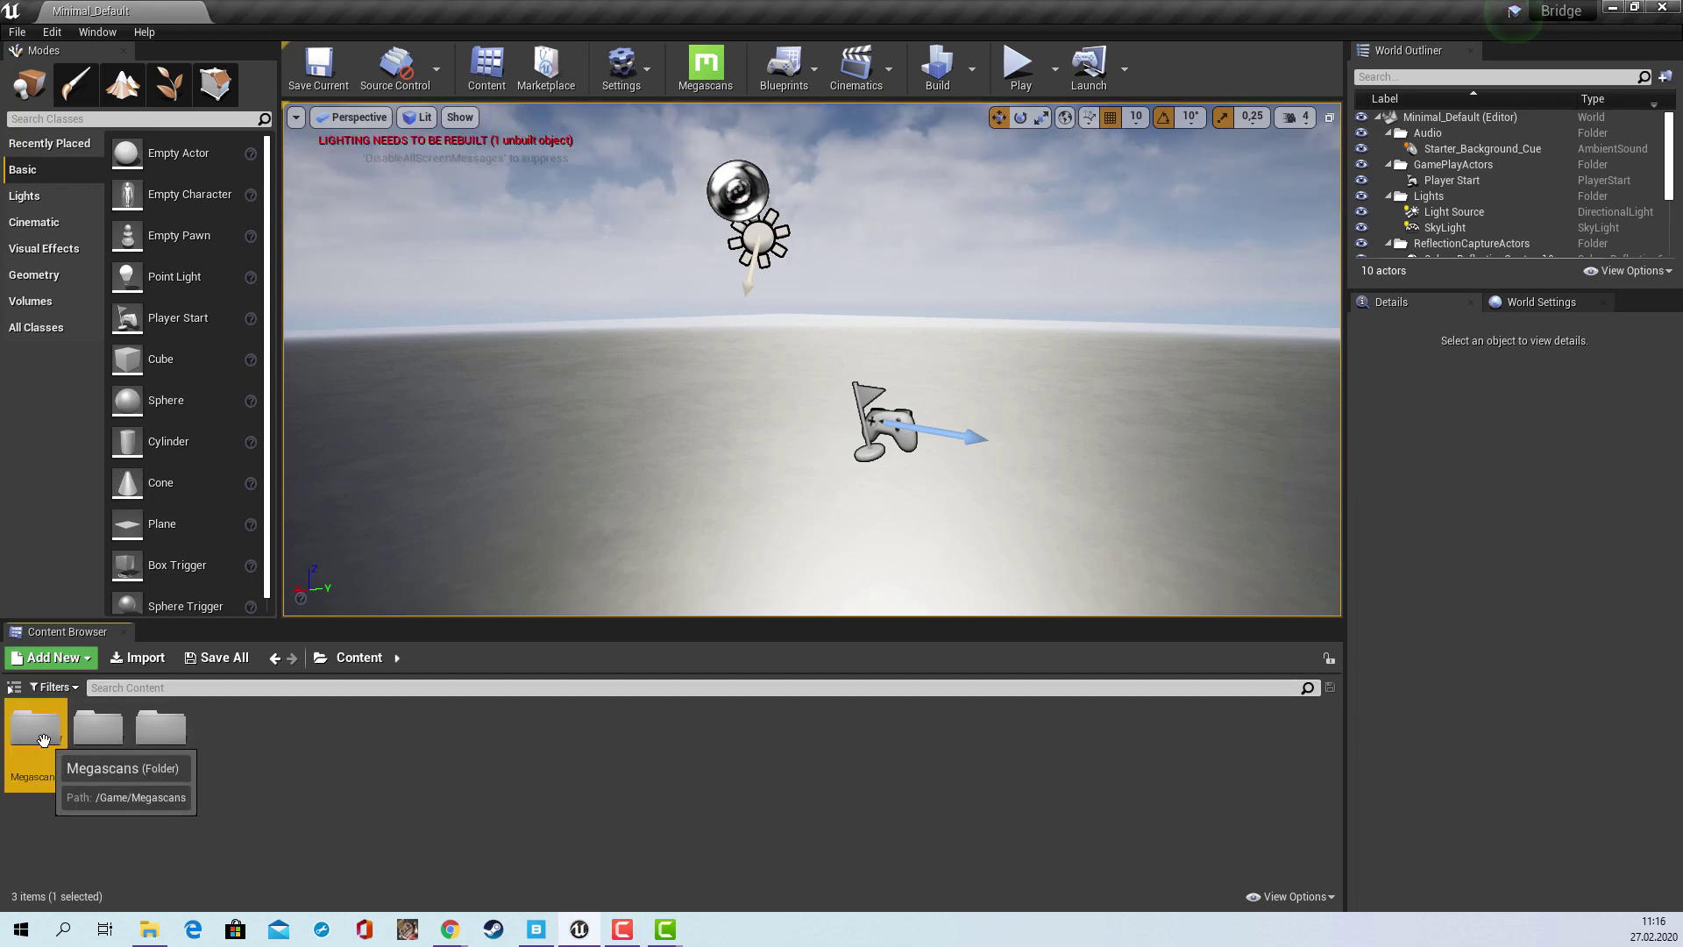
{"action": "double_click", "coordinate": [43, 741]}
{"action": "left_click", "coordinate": [36, 739]}
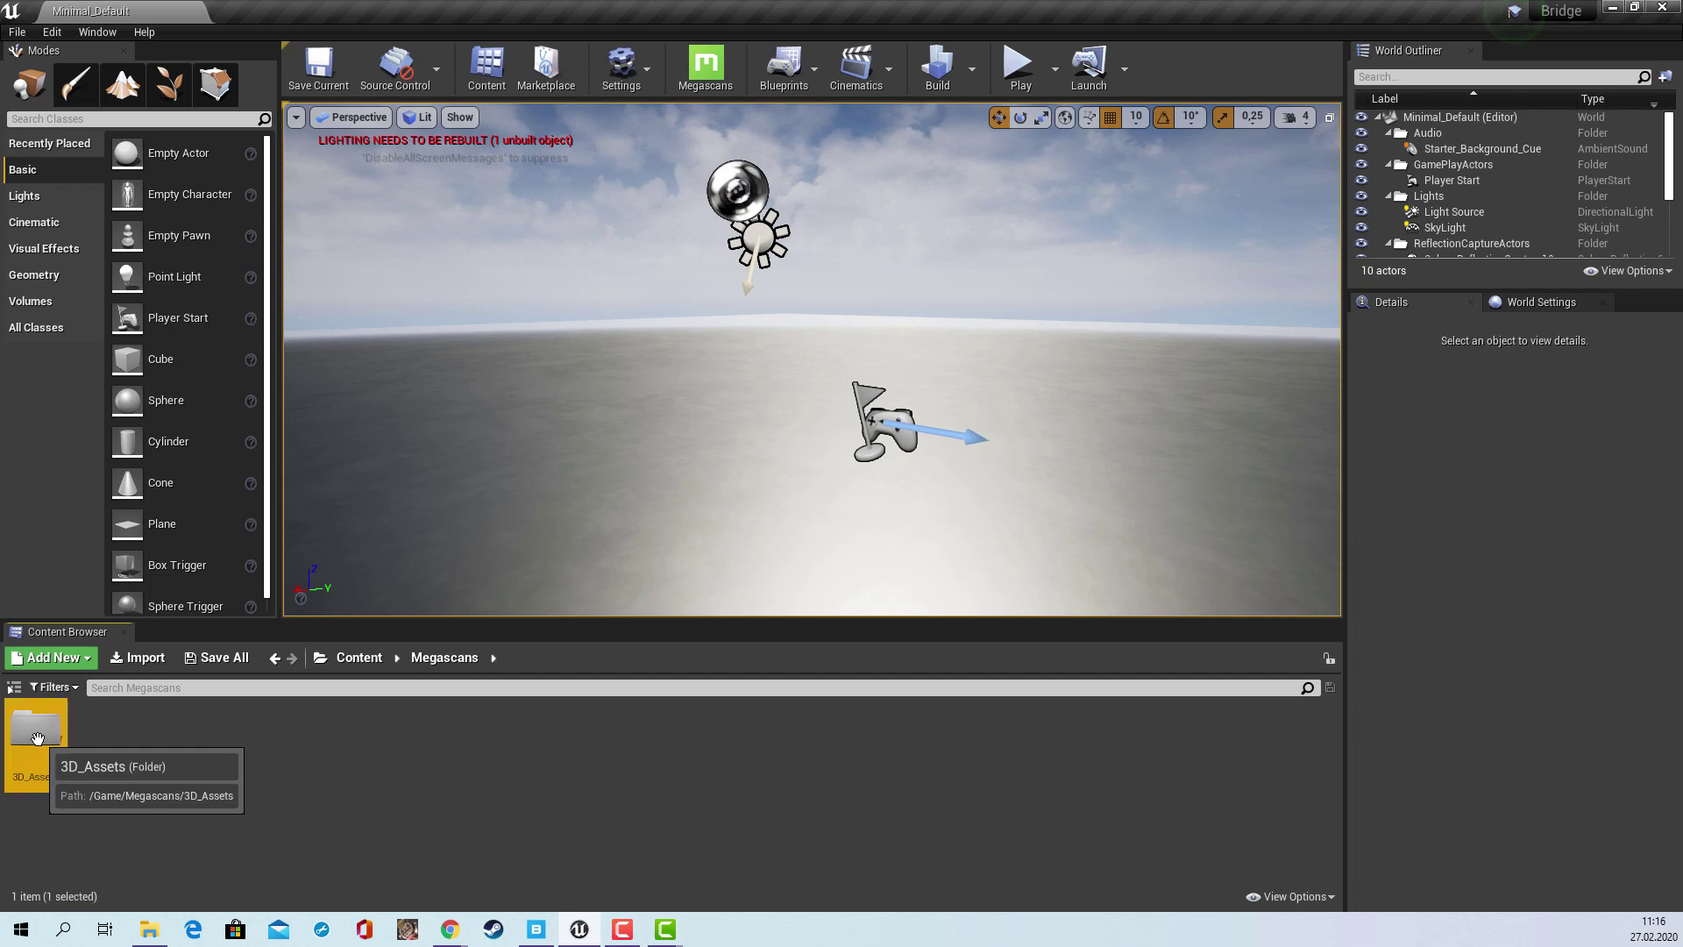
{"action": "double_click", "coordinate": [37, 739]}
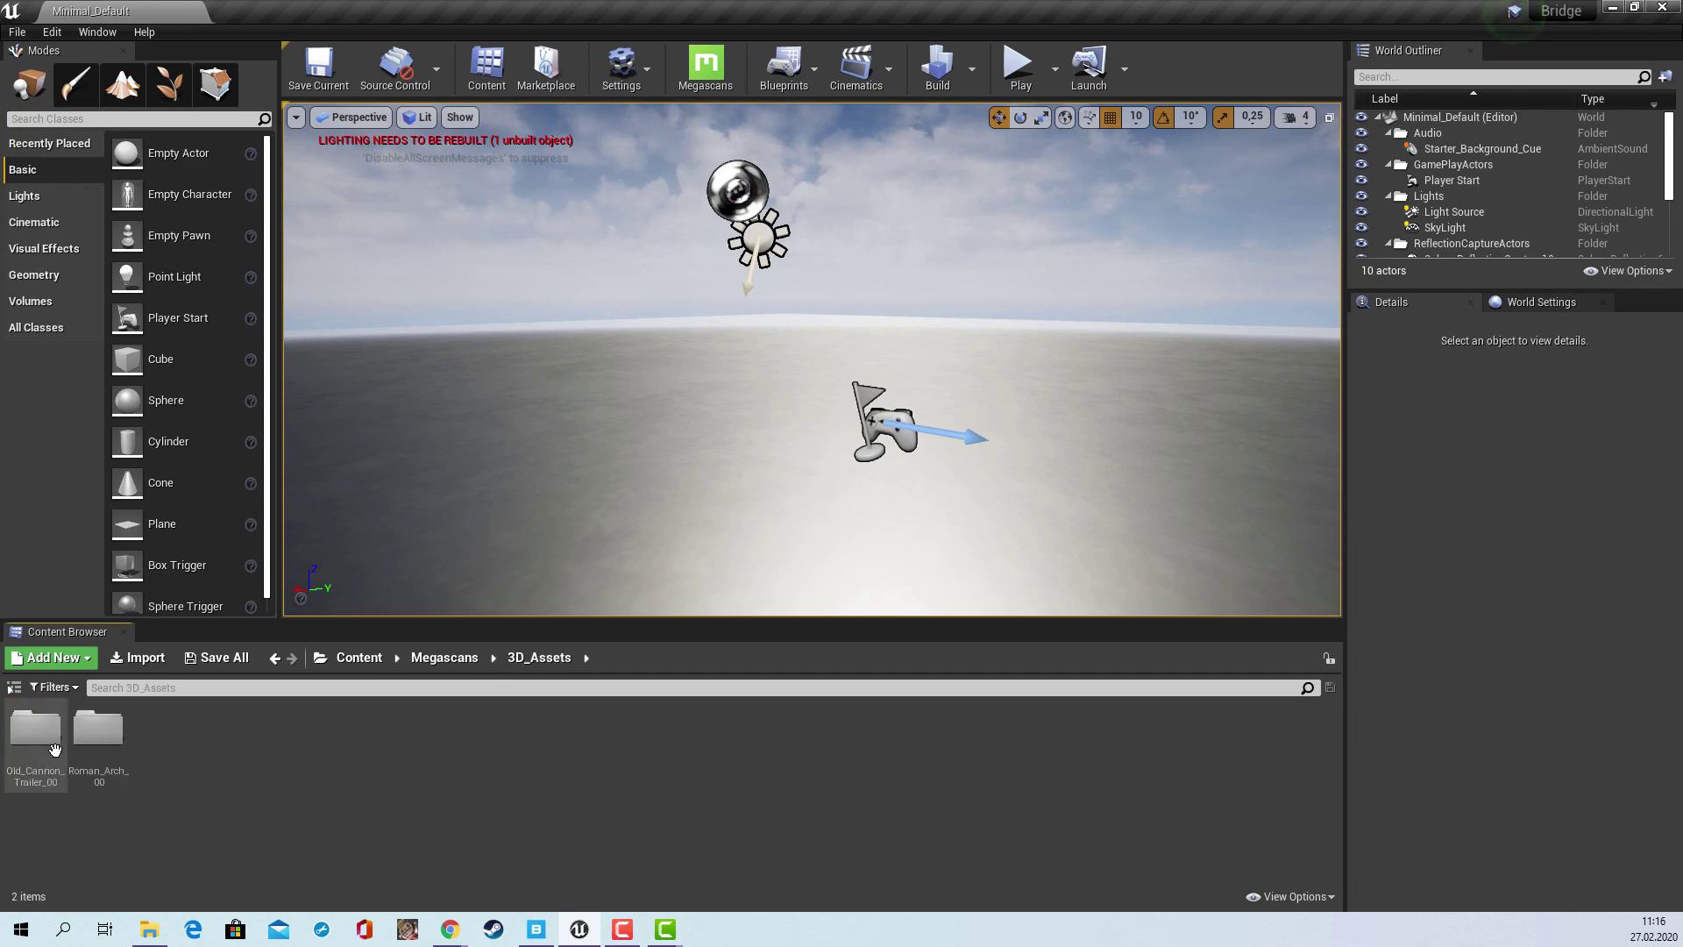
{"action": "left_click", "coordinate": [37, 739]}
{"action": "double_click", "coordinate": [38, 739]}
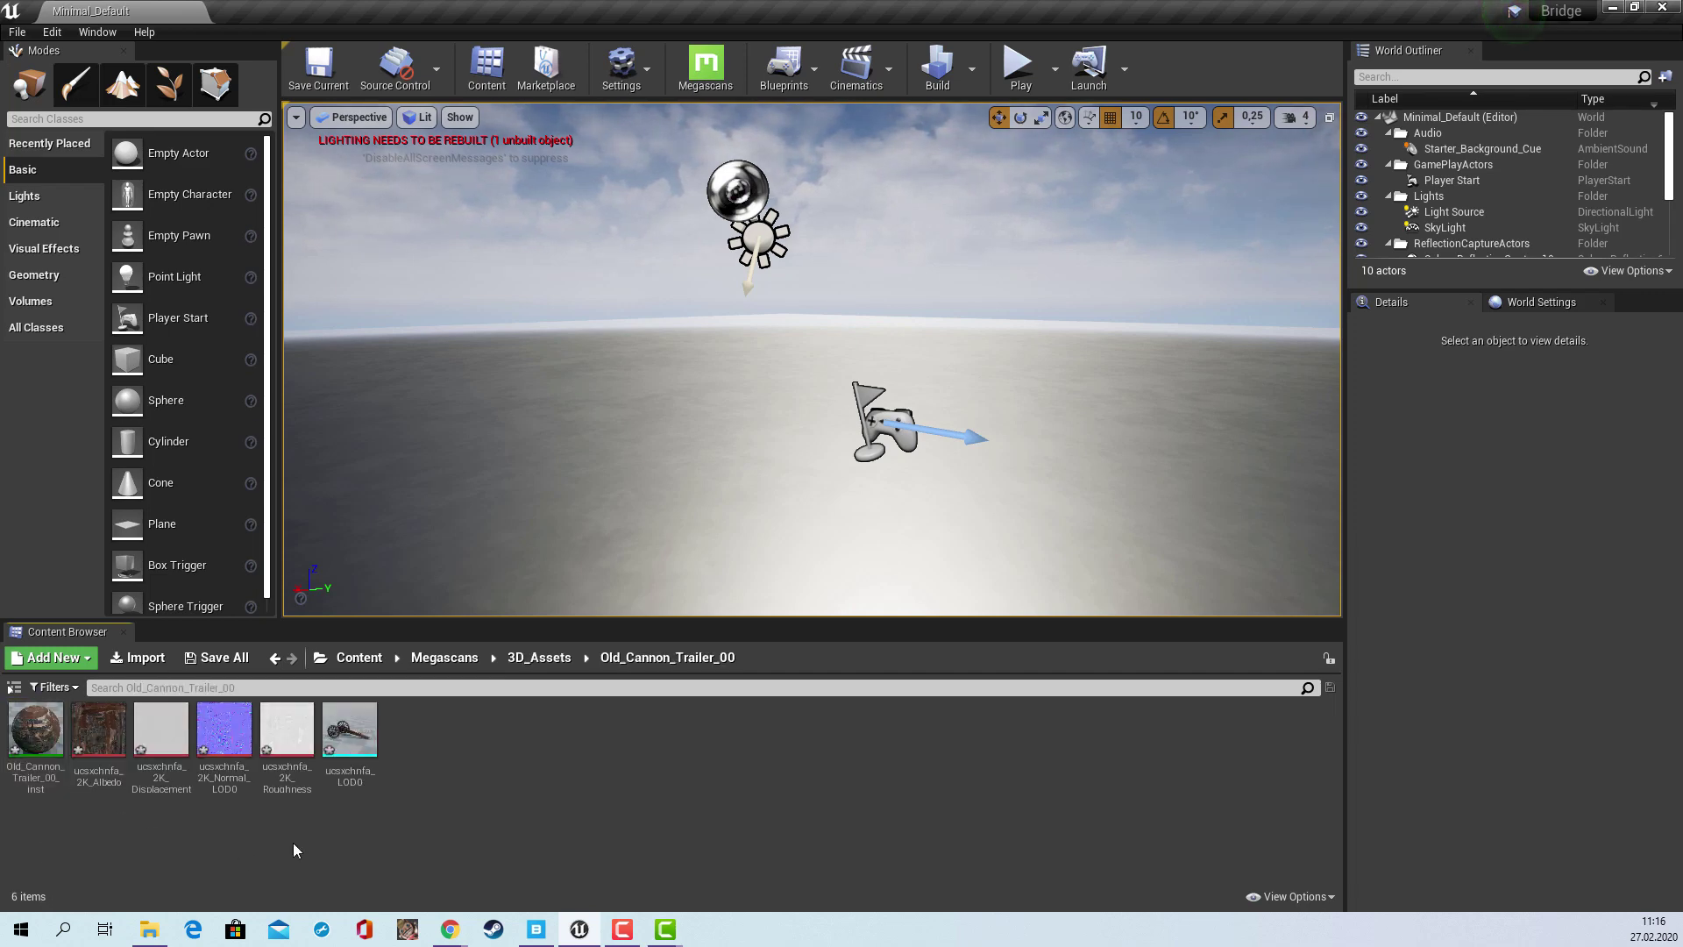
{"action": "left_click_drag", "start_coordinate": [350, 730], "coordinate": [737, 392]}
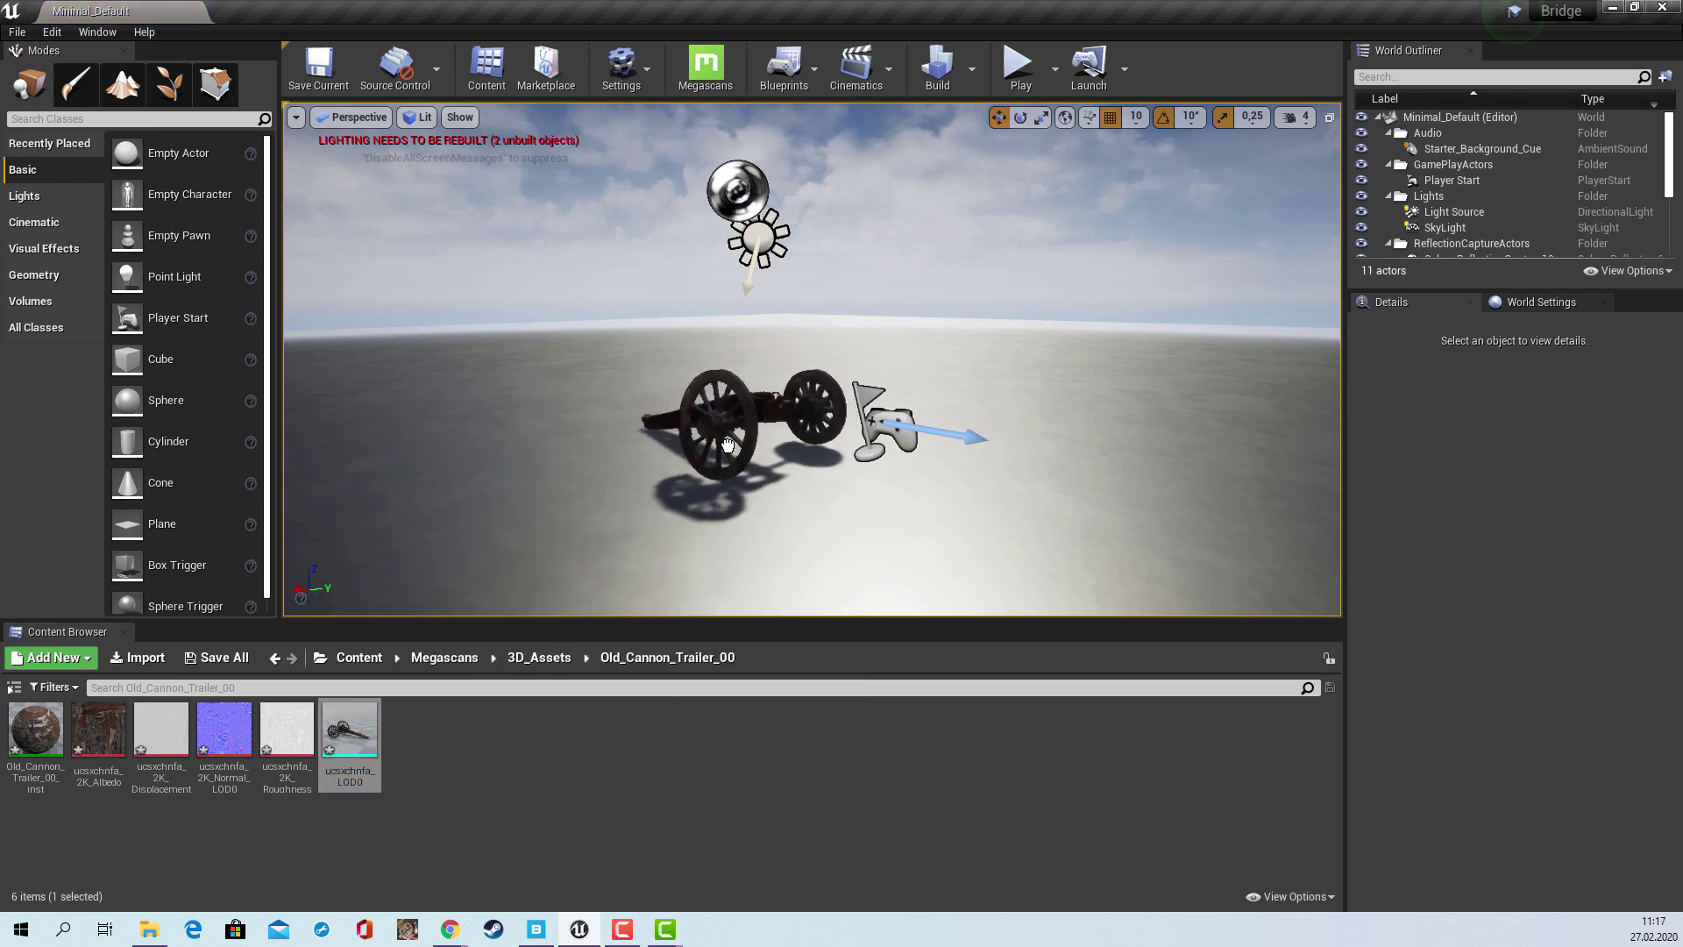
{"action": "left_click_drag", "start_coordinate": [738, 392], "coordinate": [666, 436]}
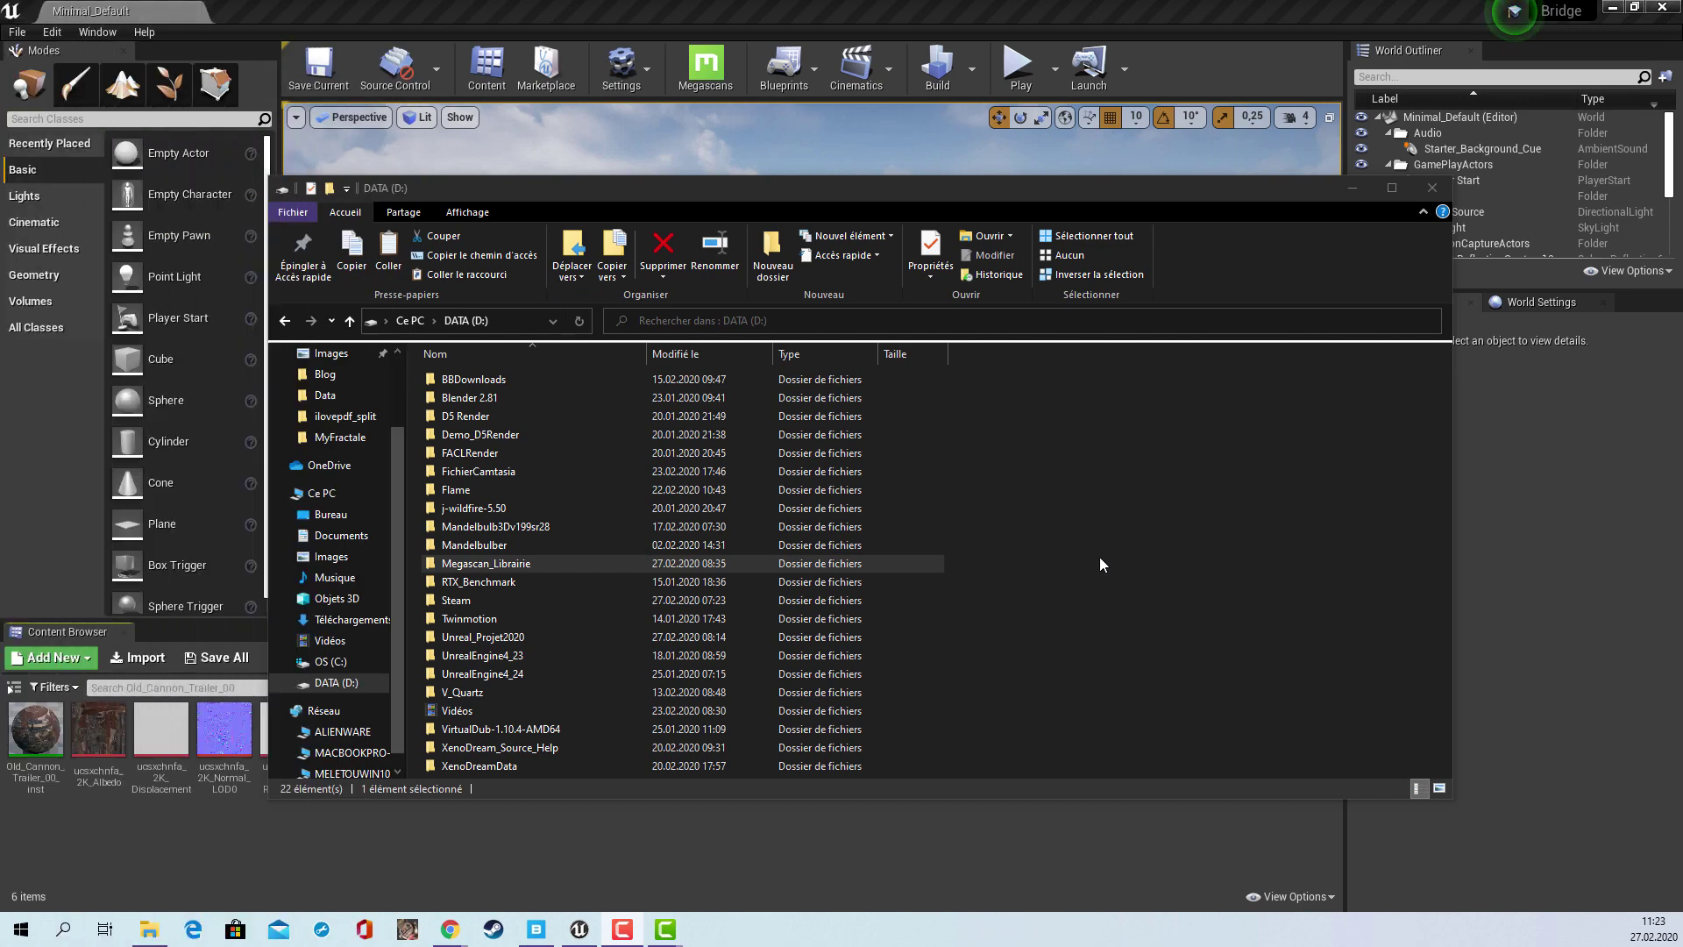
Browse Megascan_Librairie > Downloaded > 3d > 3d_misc_ucsxchnfa > previews to inspect the cannon's files
{"action": "double_click", "coordinate": [430, 564]}
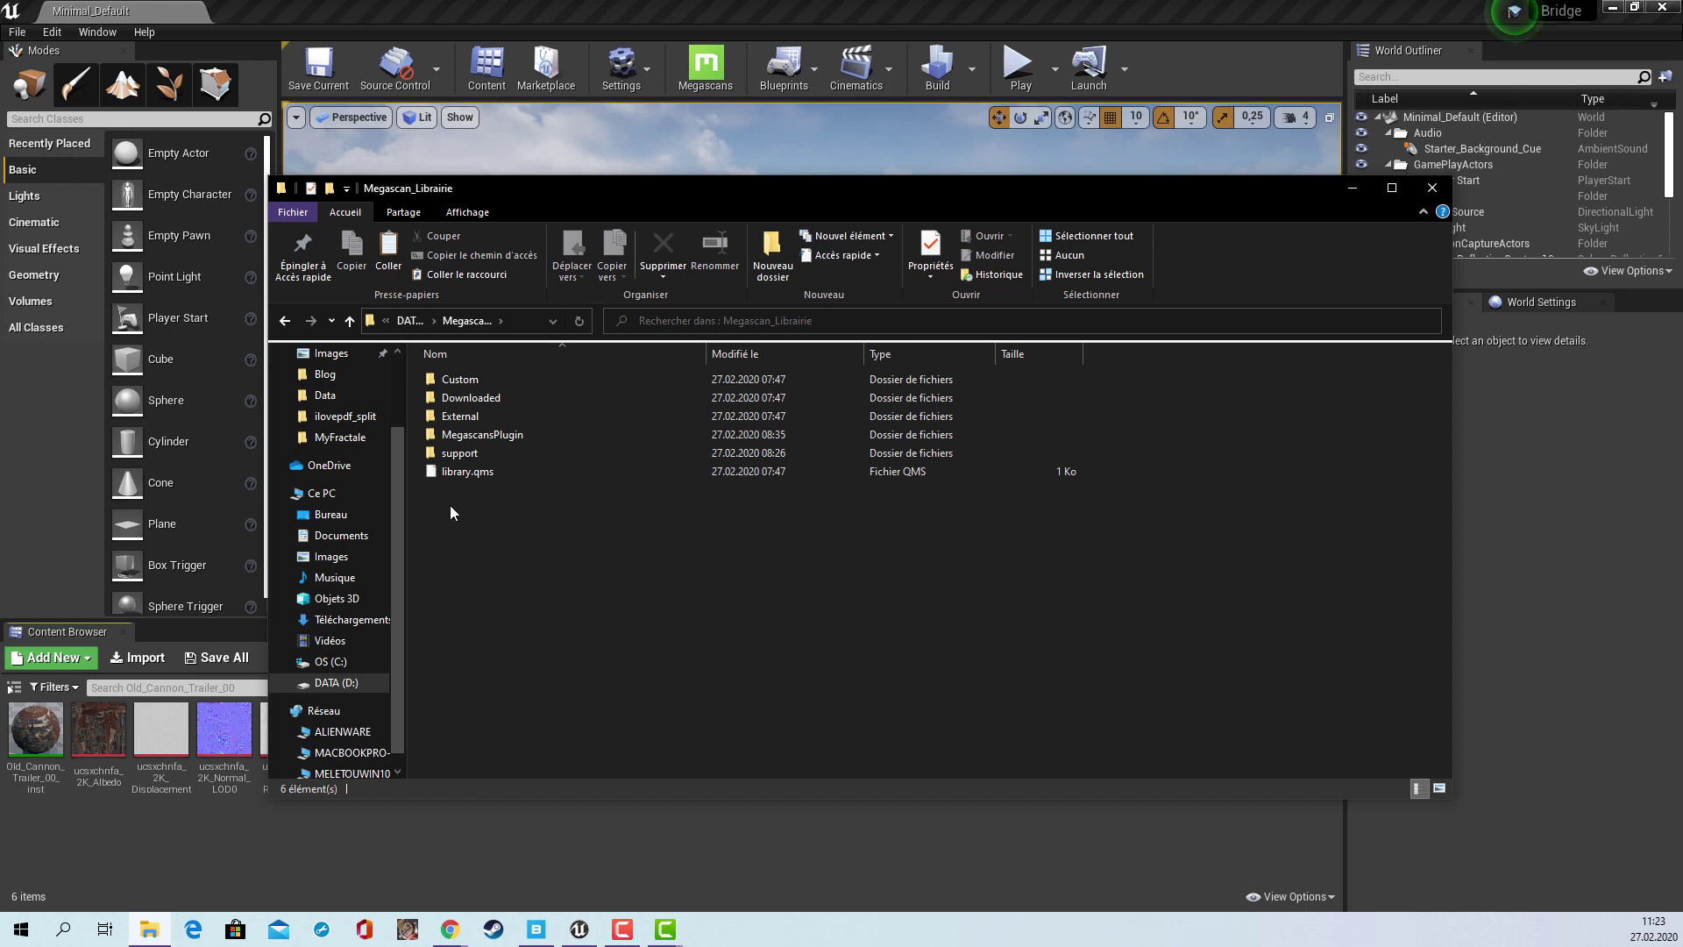
{"action": "double_click", "coordinate": [433, 396]}
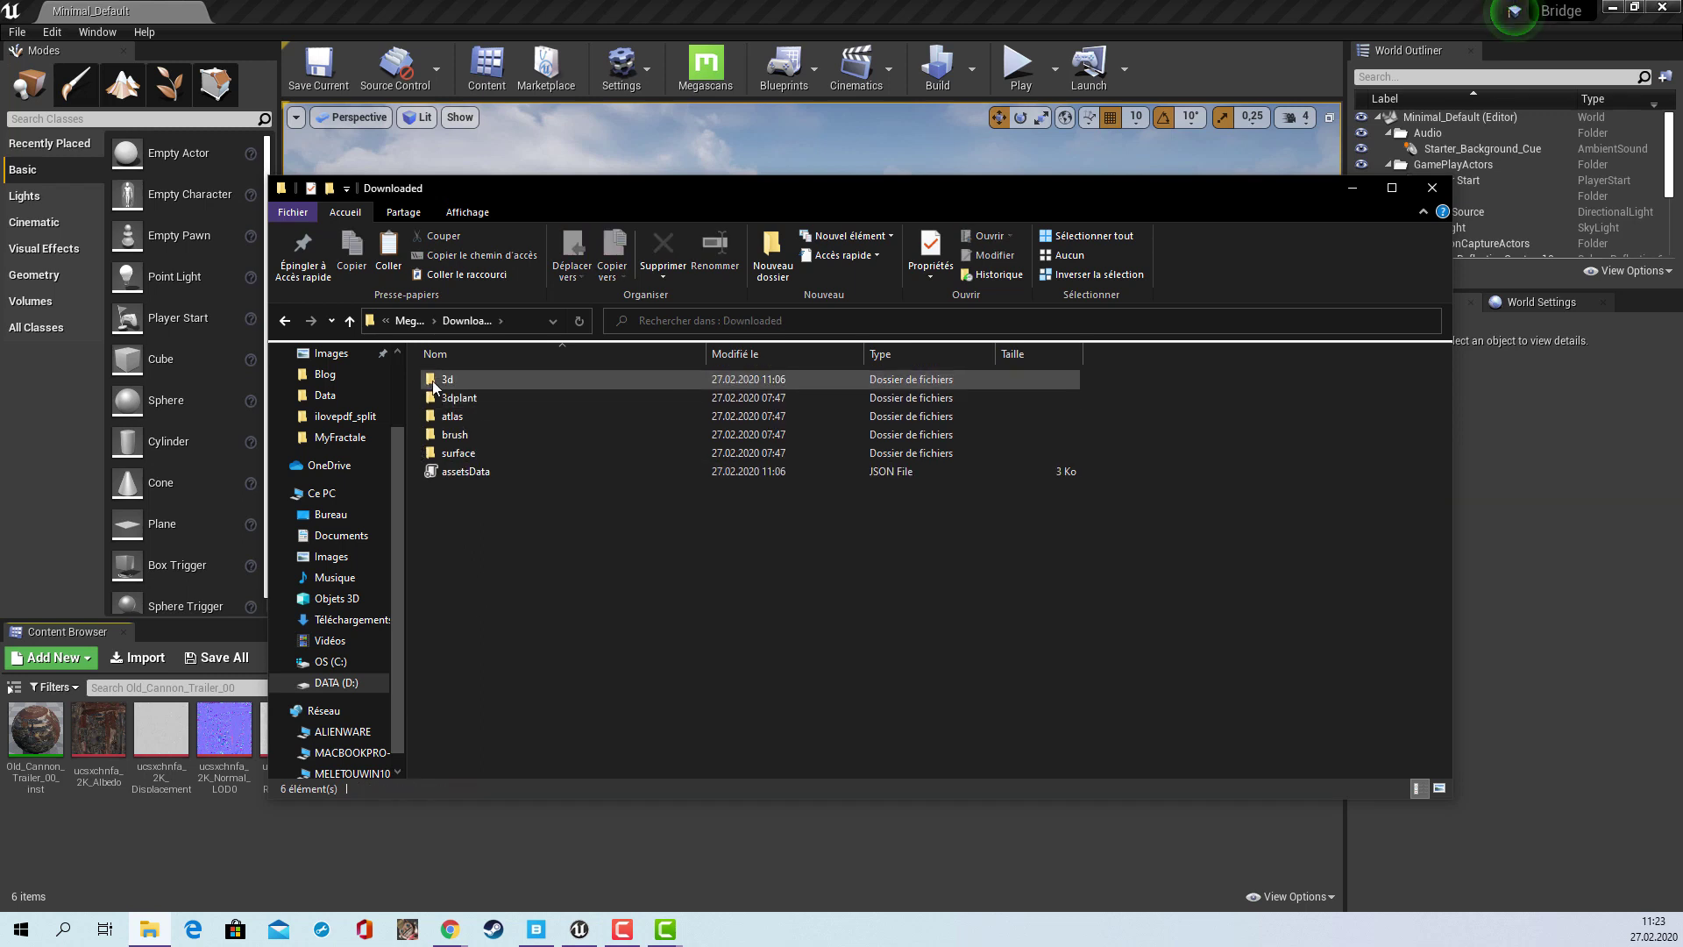
{"action": "double_click", "coordinate": [433, 379]}
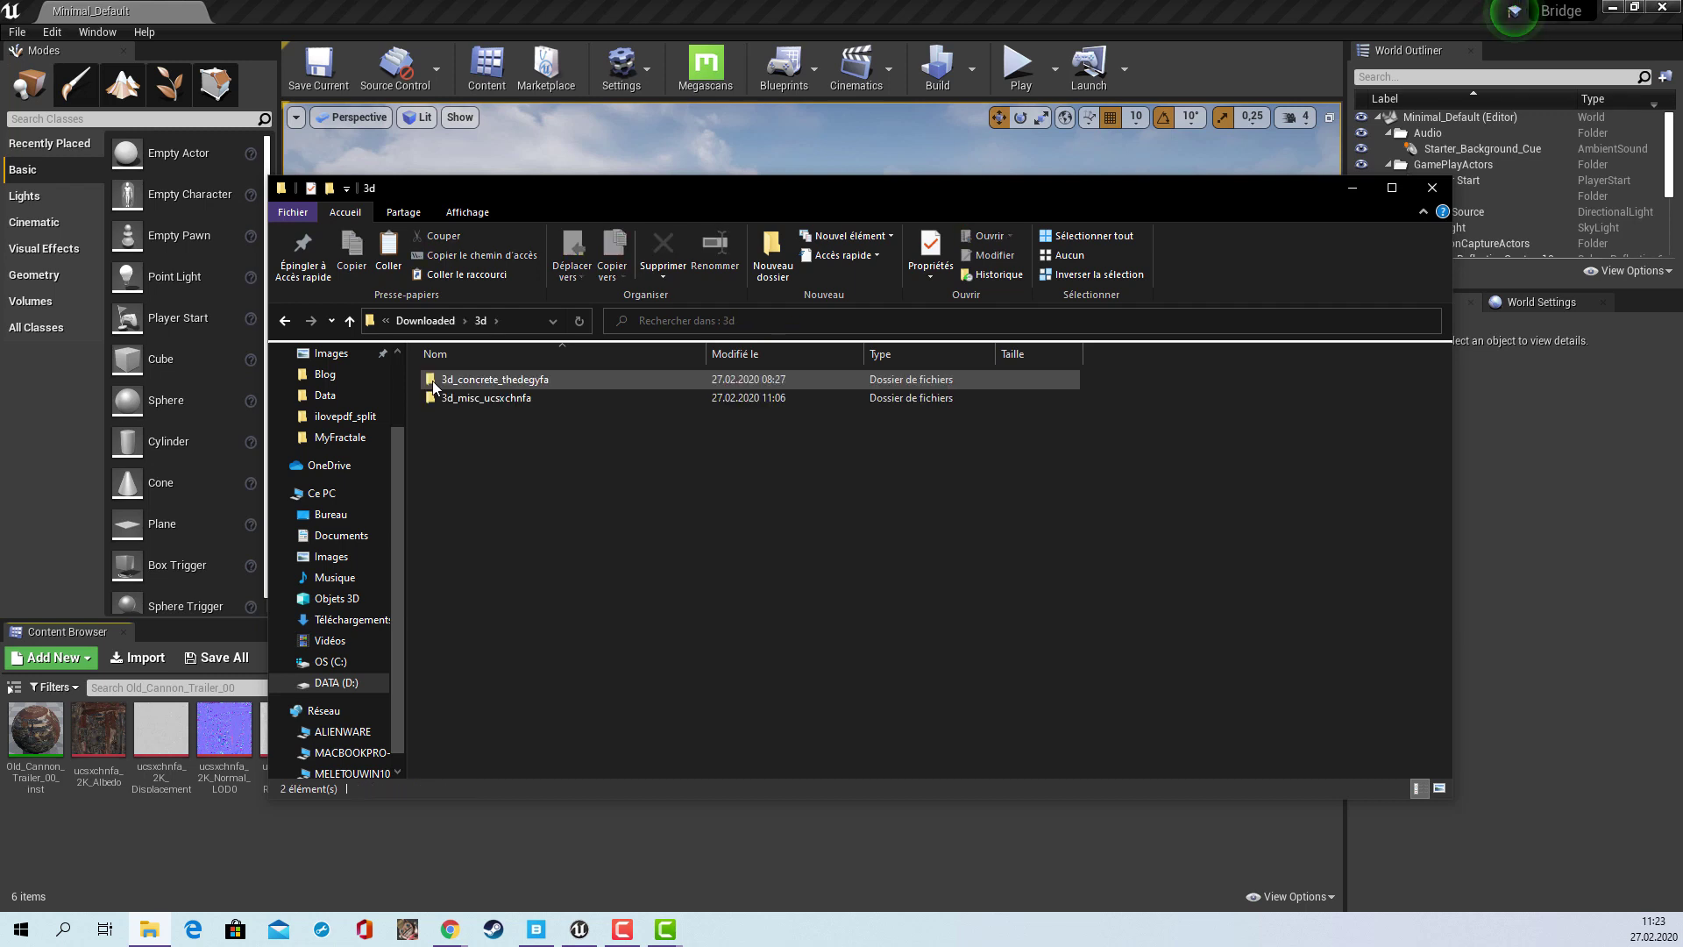
{"action": "double_click", "coordinate": [431, 399]}
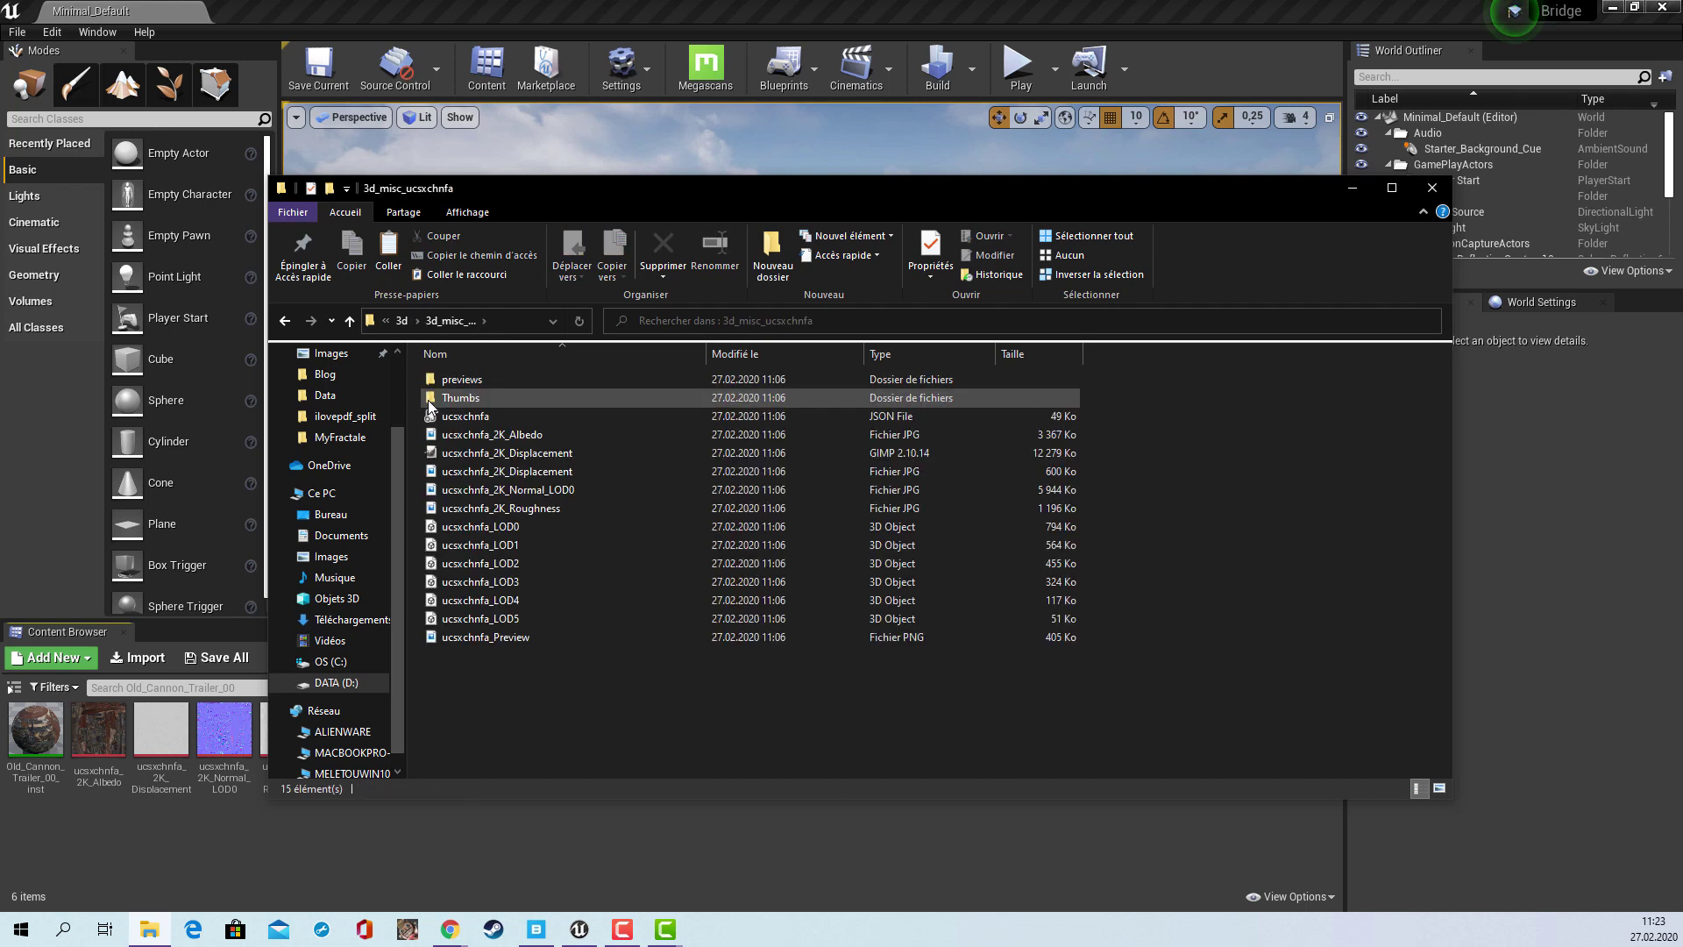
{"action": "double_click", "coordinate": [433, 381]}
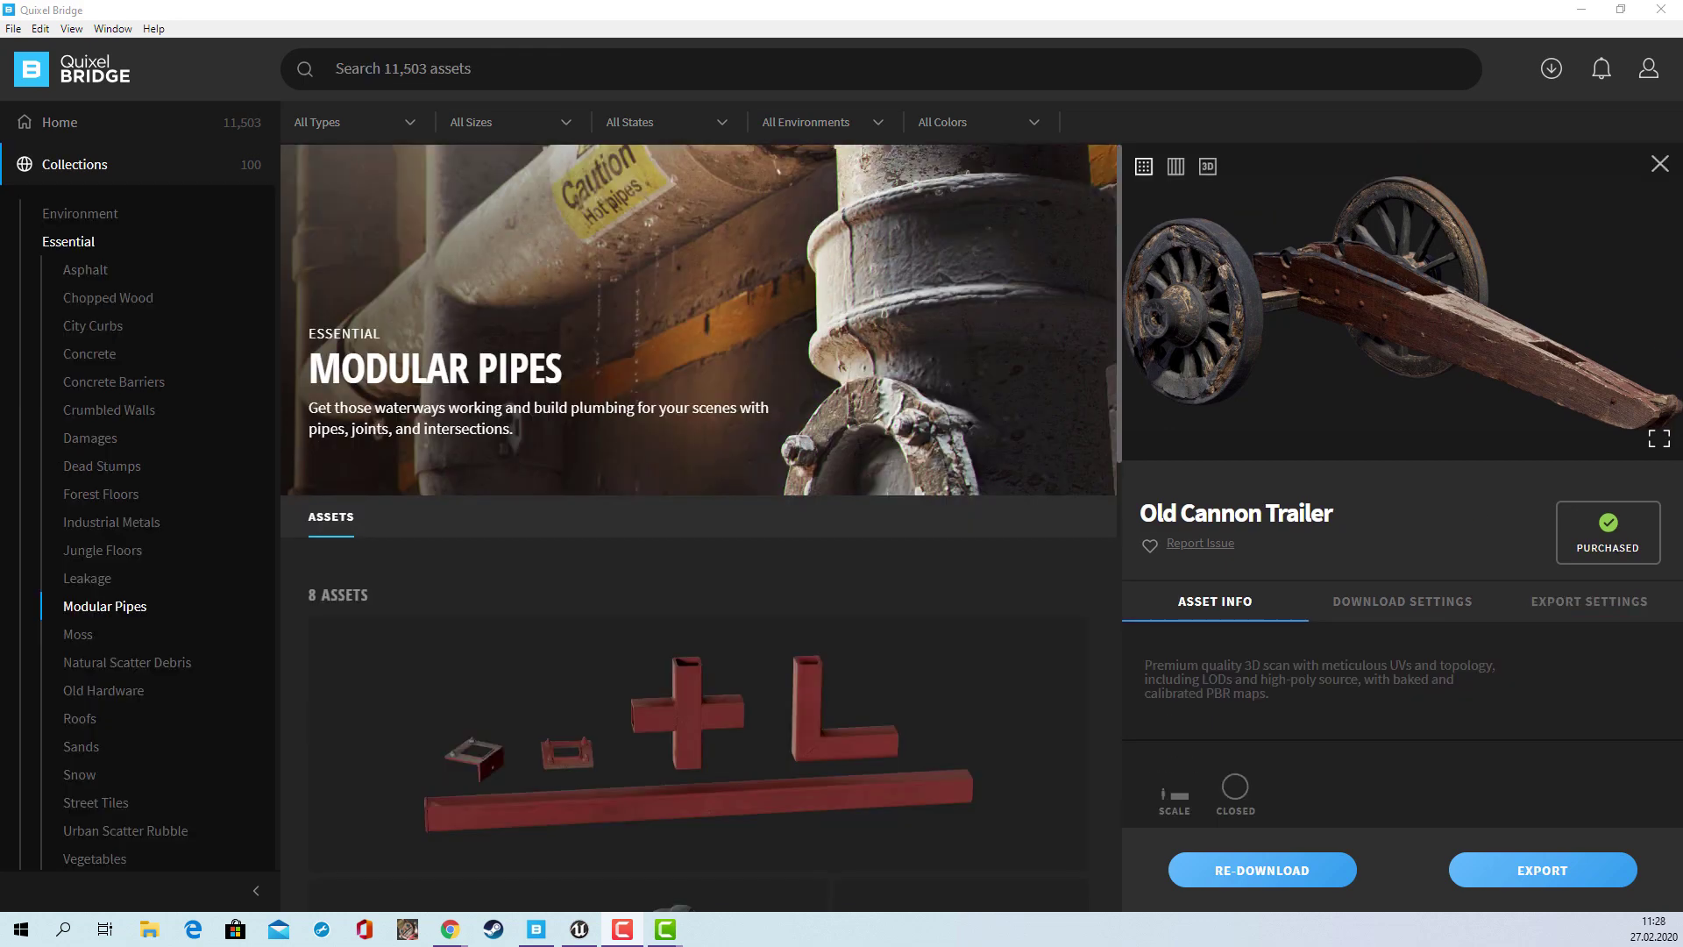
Preview the cannon trailer fullscreen in Maps and 3D views, then close its details panel
{"action": "left_click", "coordinate": [1659, 442]}
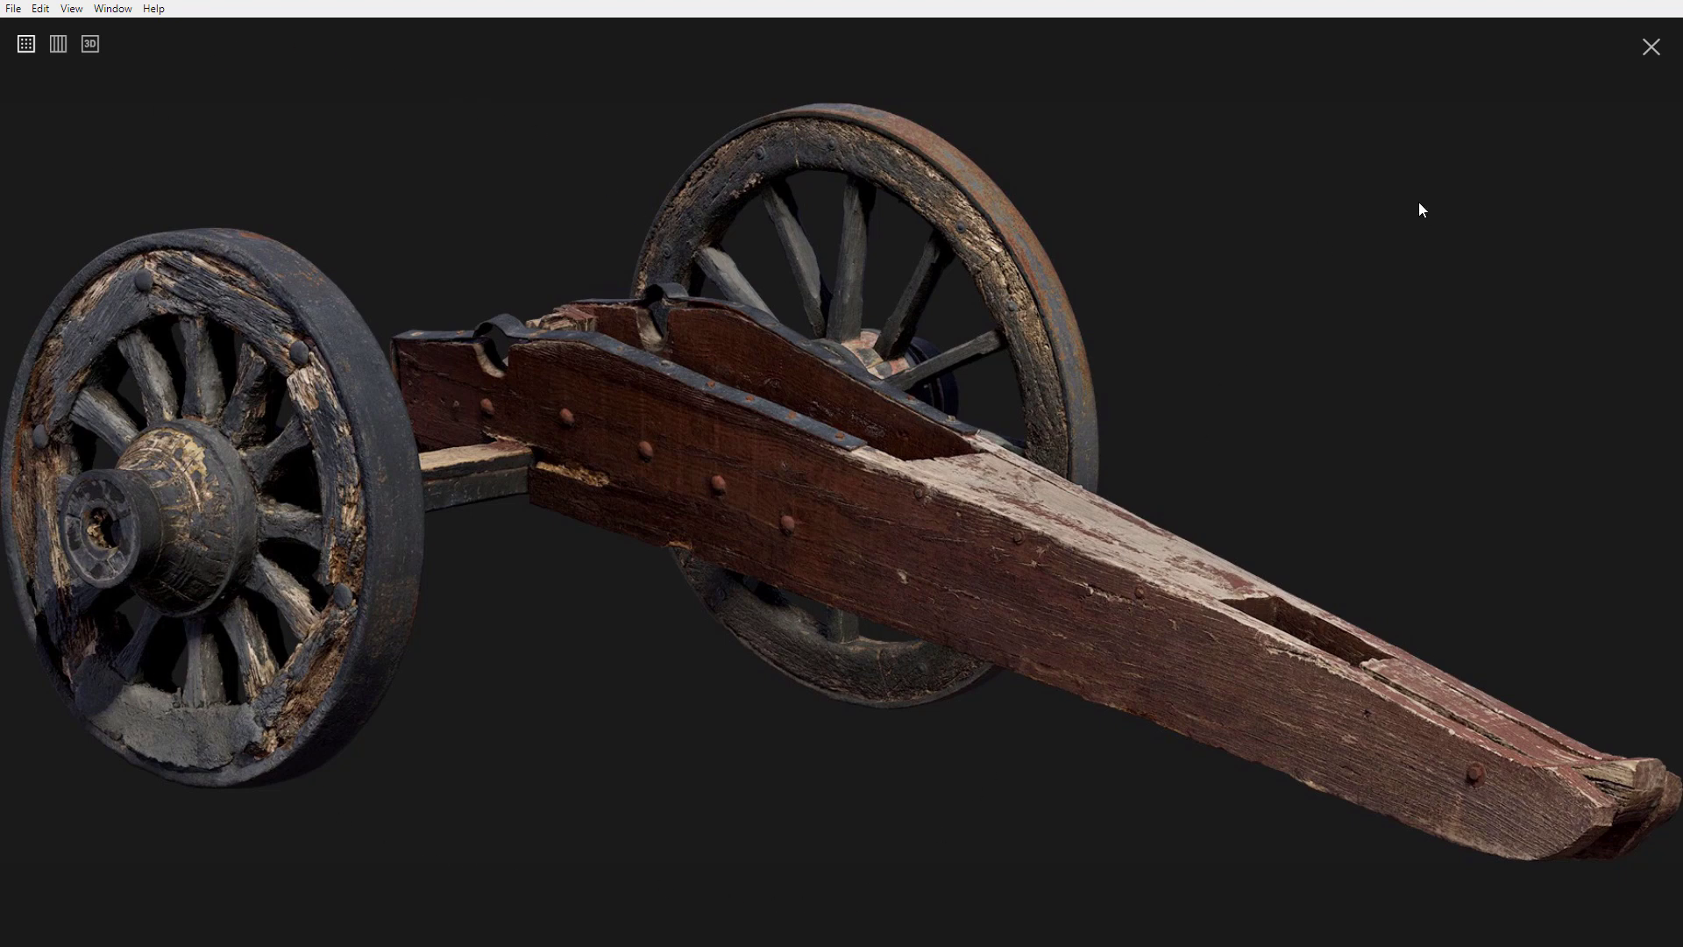
{"action": "left_click", "coordinate": [58, 46]}
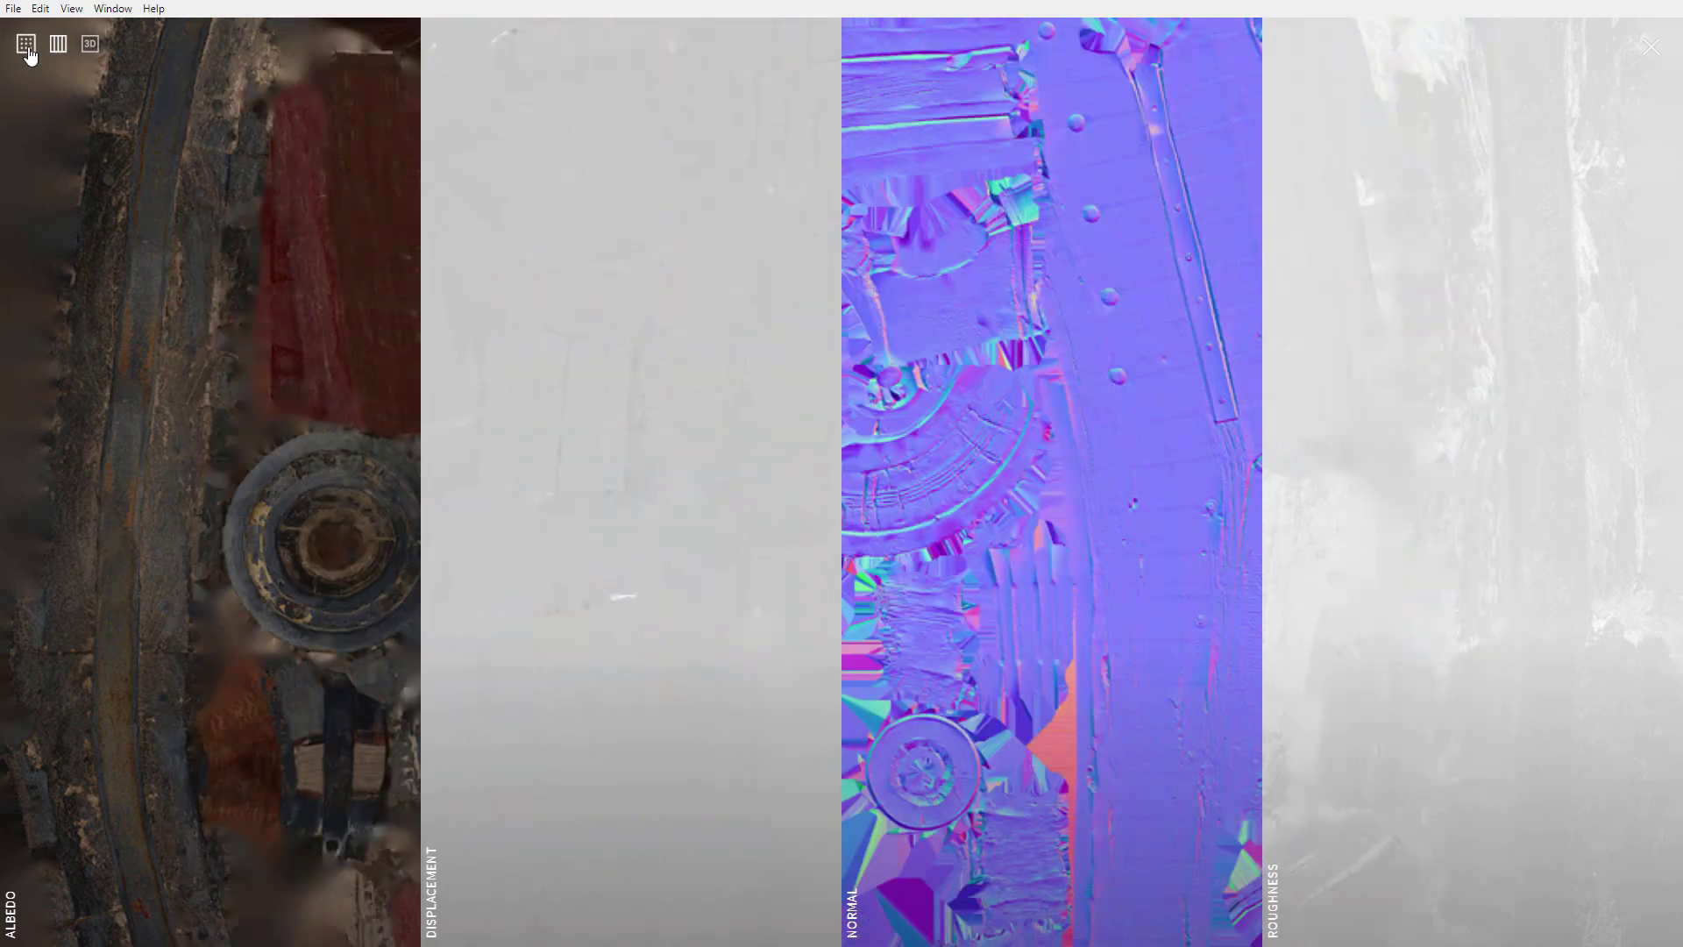
{"action": "left_click", "coordinate": [27, 44]}
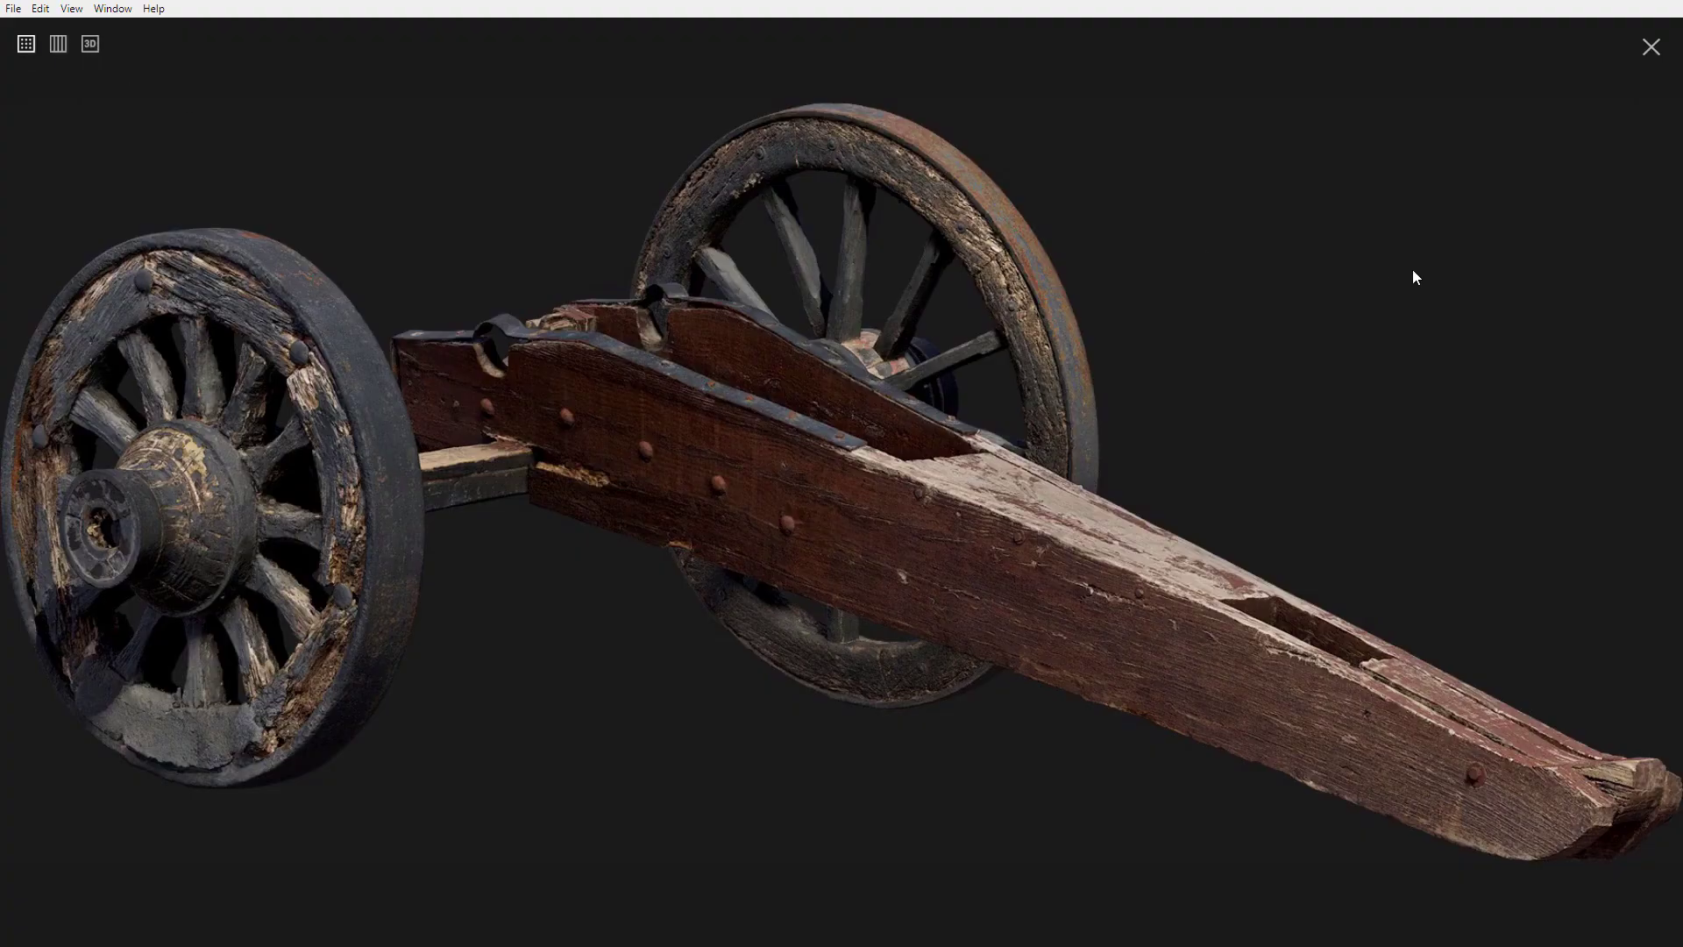
{"action": "left_click", "coordinate": [1652, 49]}
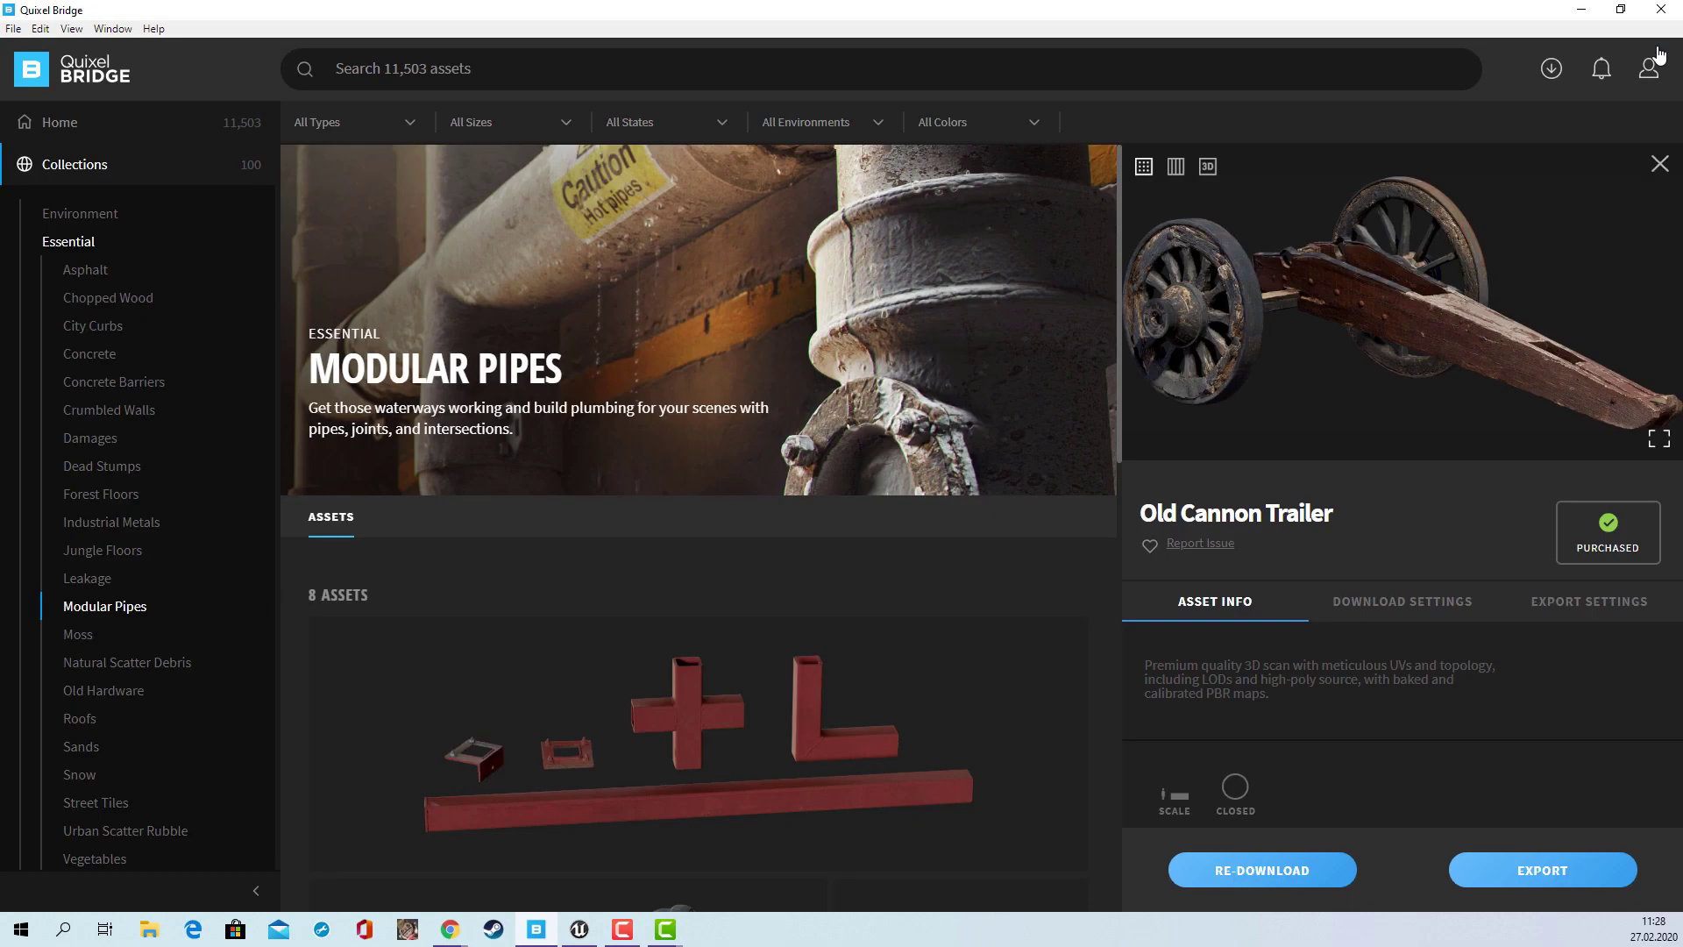
{"action": "left_click", "coordinate": [1659, 163]}
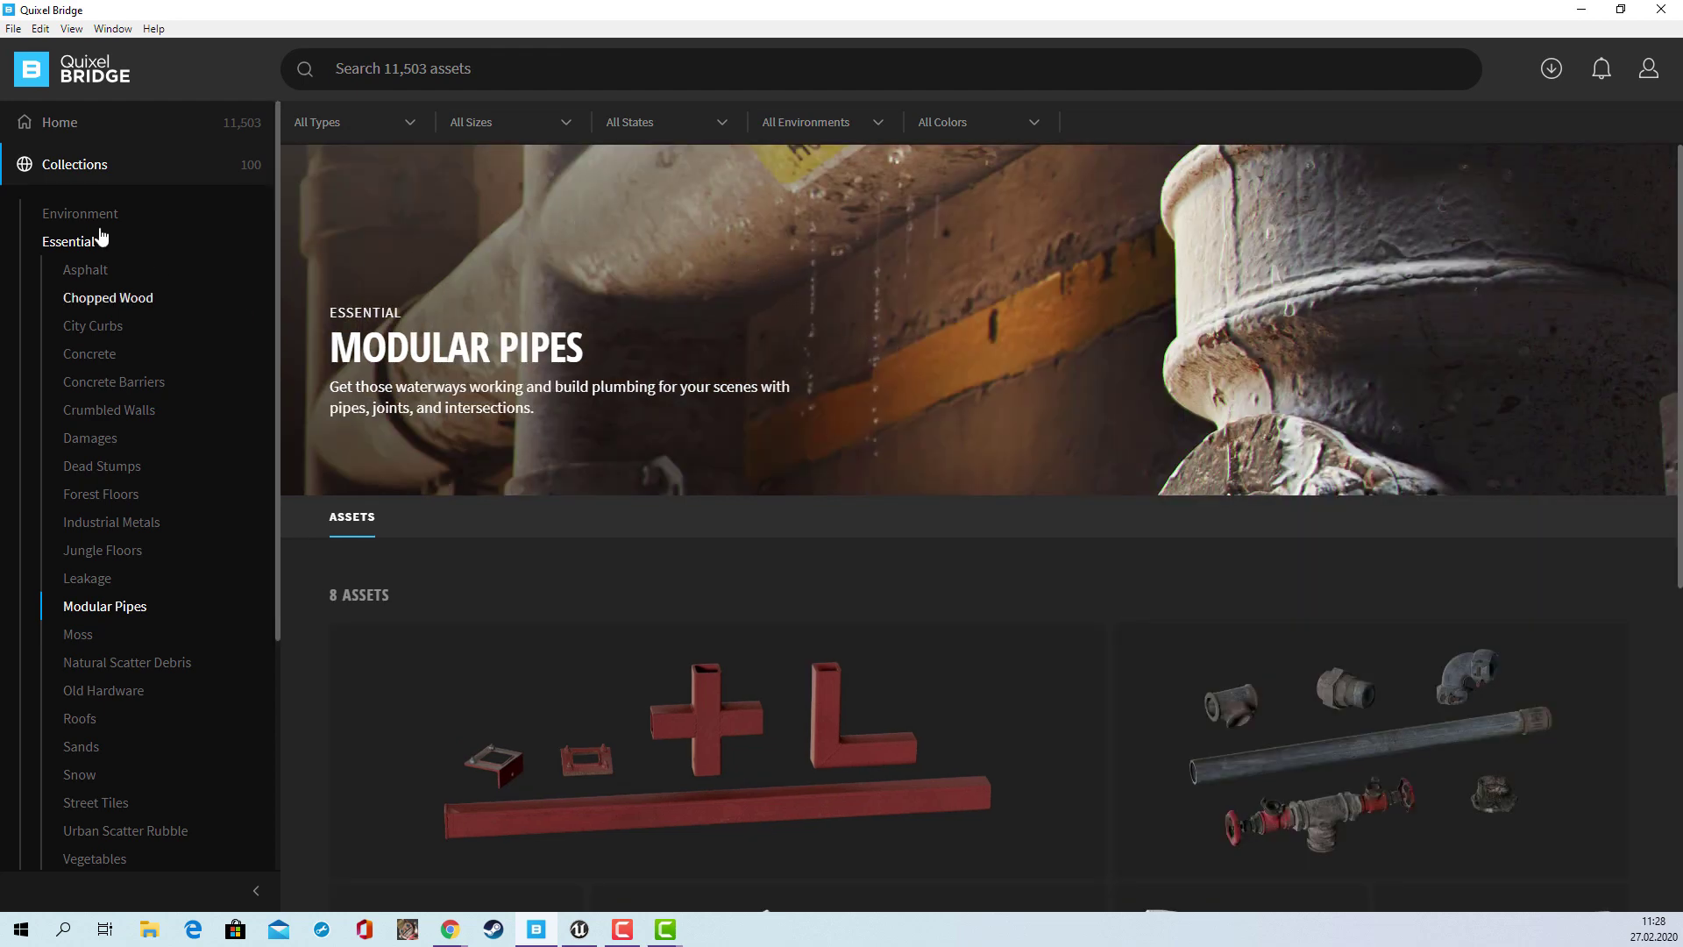
From Home, open Middle-Eastern Mountain Village, scroll through its 18 assets, and show its RENDERS
{"action": "left_click", "coordinate": [75, 129]}
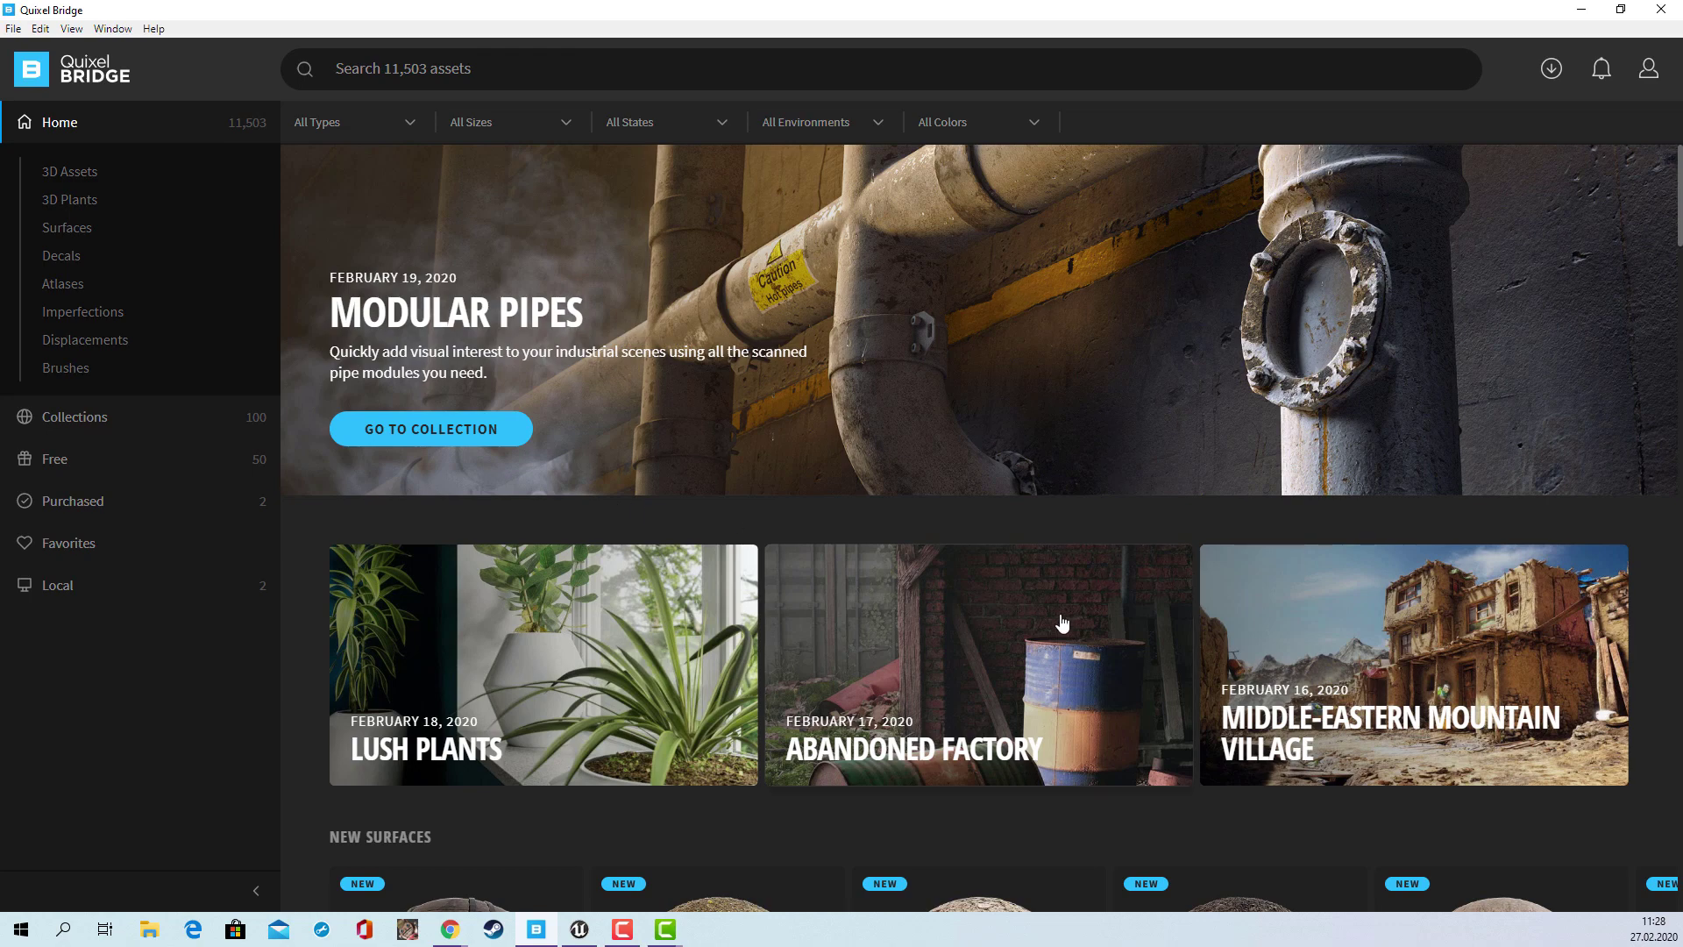
{"action": "left_click", "coordinate": [1438, 673]}
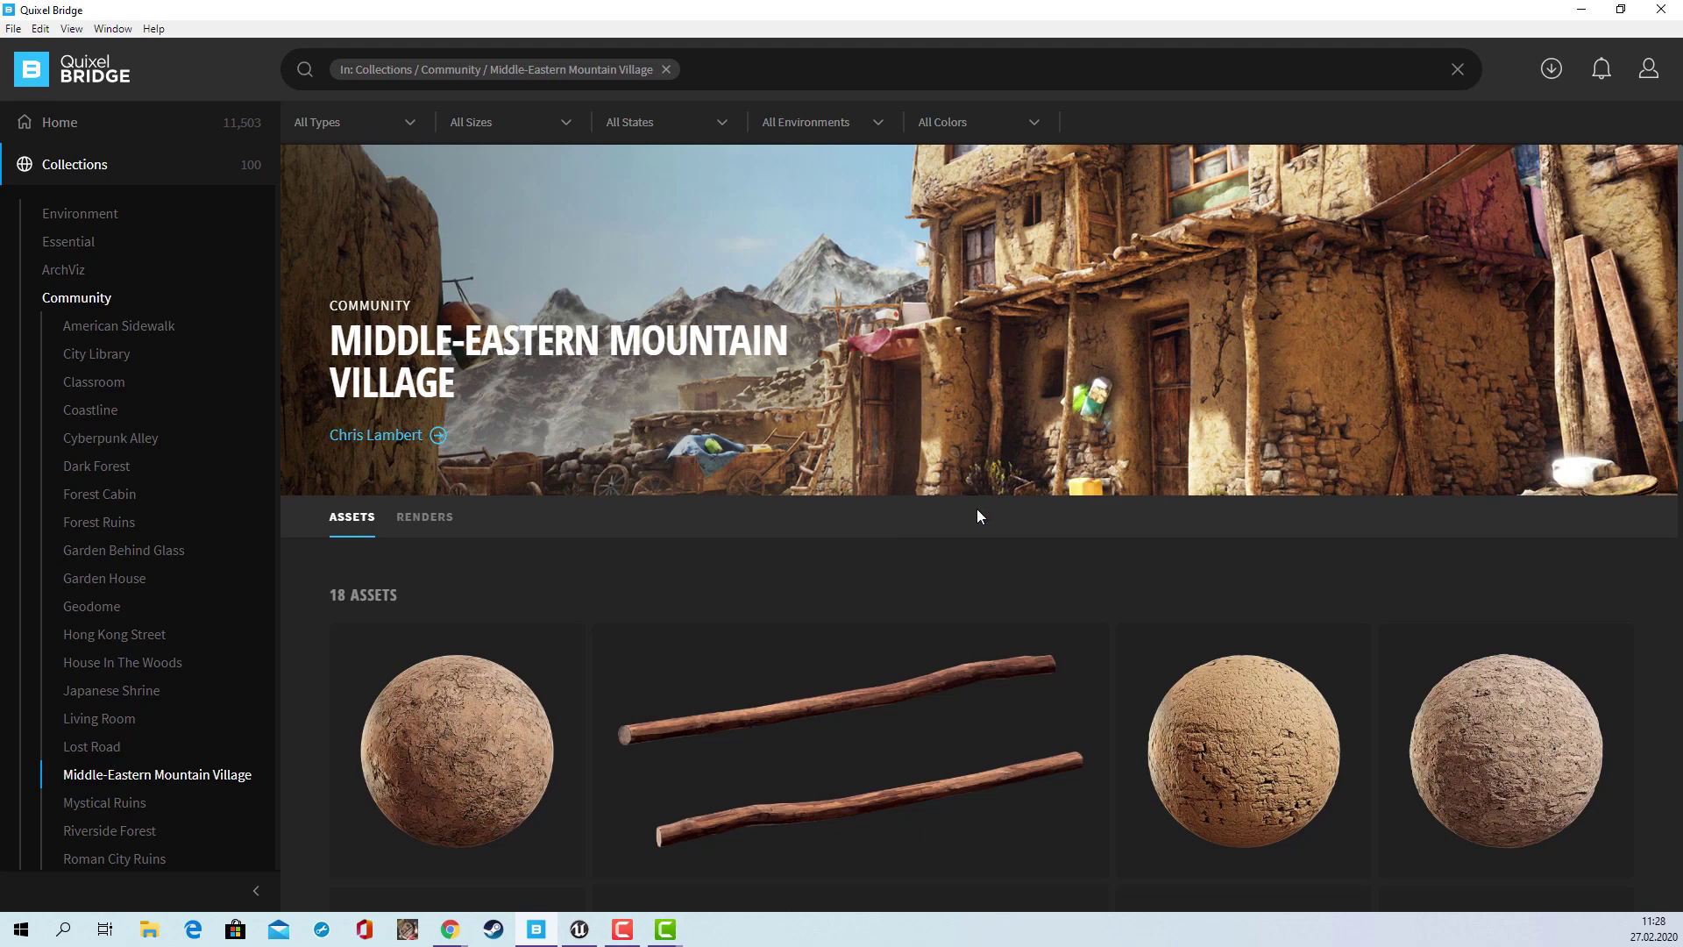
{"action": "scroll", "coordinate": [964, 644], "scroll_direction": "down", "scroll_amount": 5}
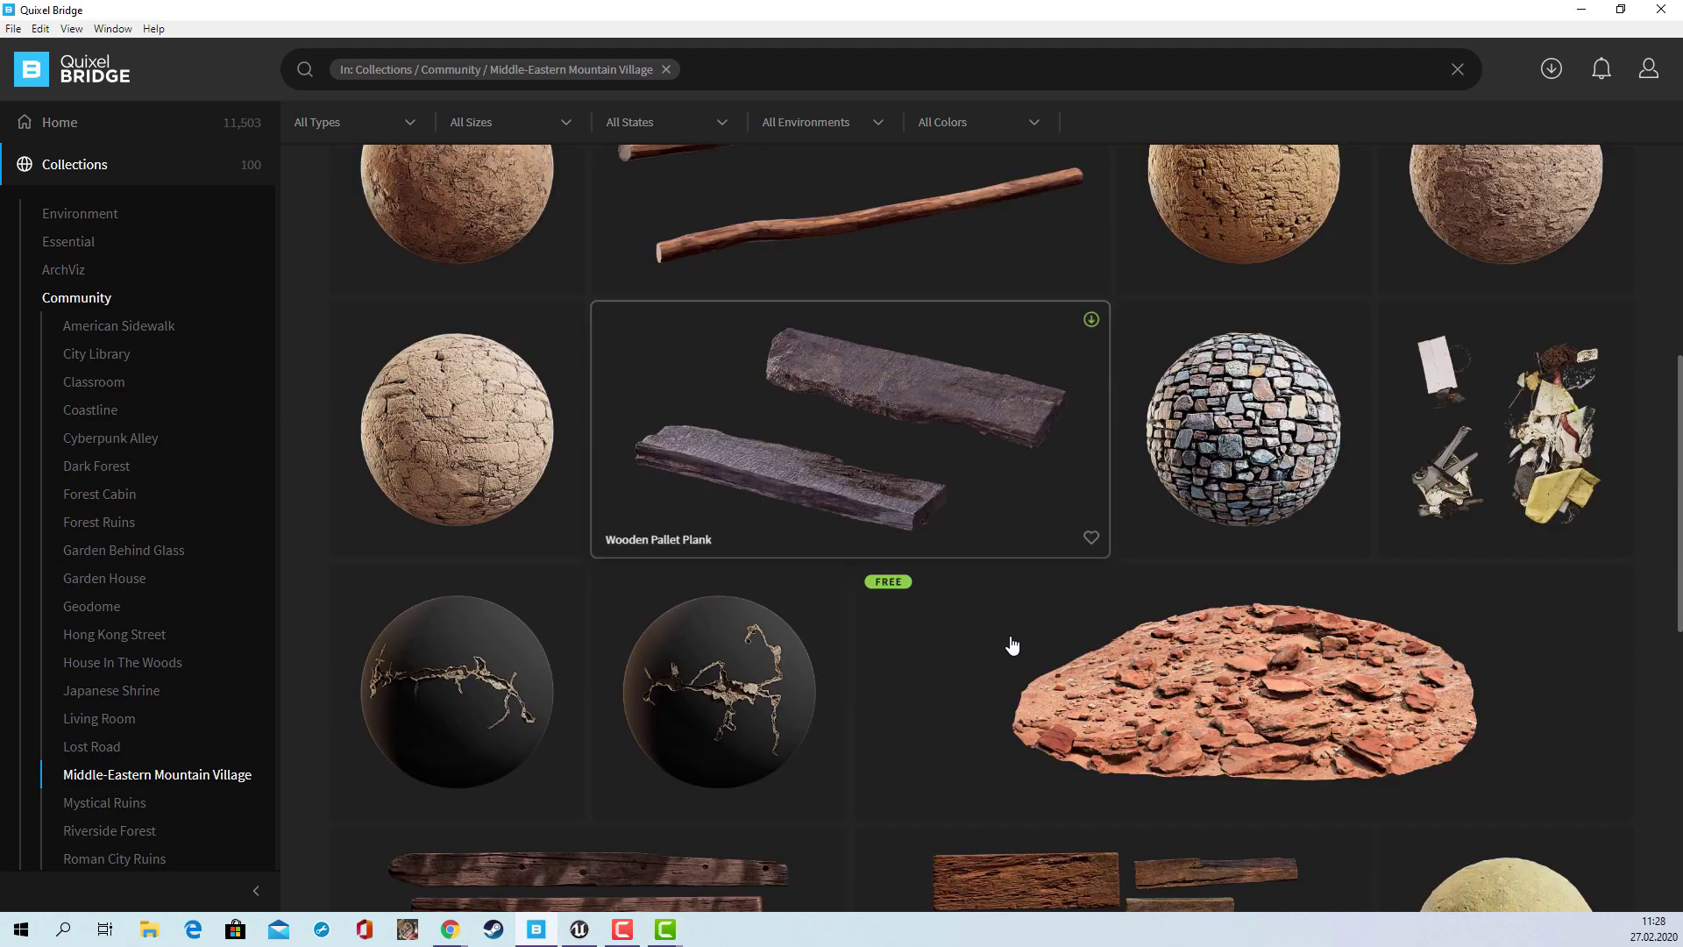
{"action": "scroll", "coordinate": [1012, 645], "scroll_direction": "down", "scroll_amount": 5}
{"action": "scroll", "coordinate": [1013, 645], "scroll_direction": "down", "scroll_amount": 3}
{"action": "scroll", "coordinate": [1010, 645], "scroll_direction": "up", "scroll_amount": 3}
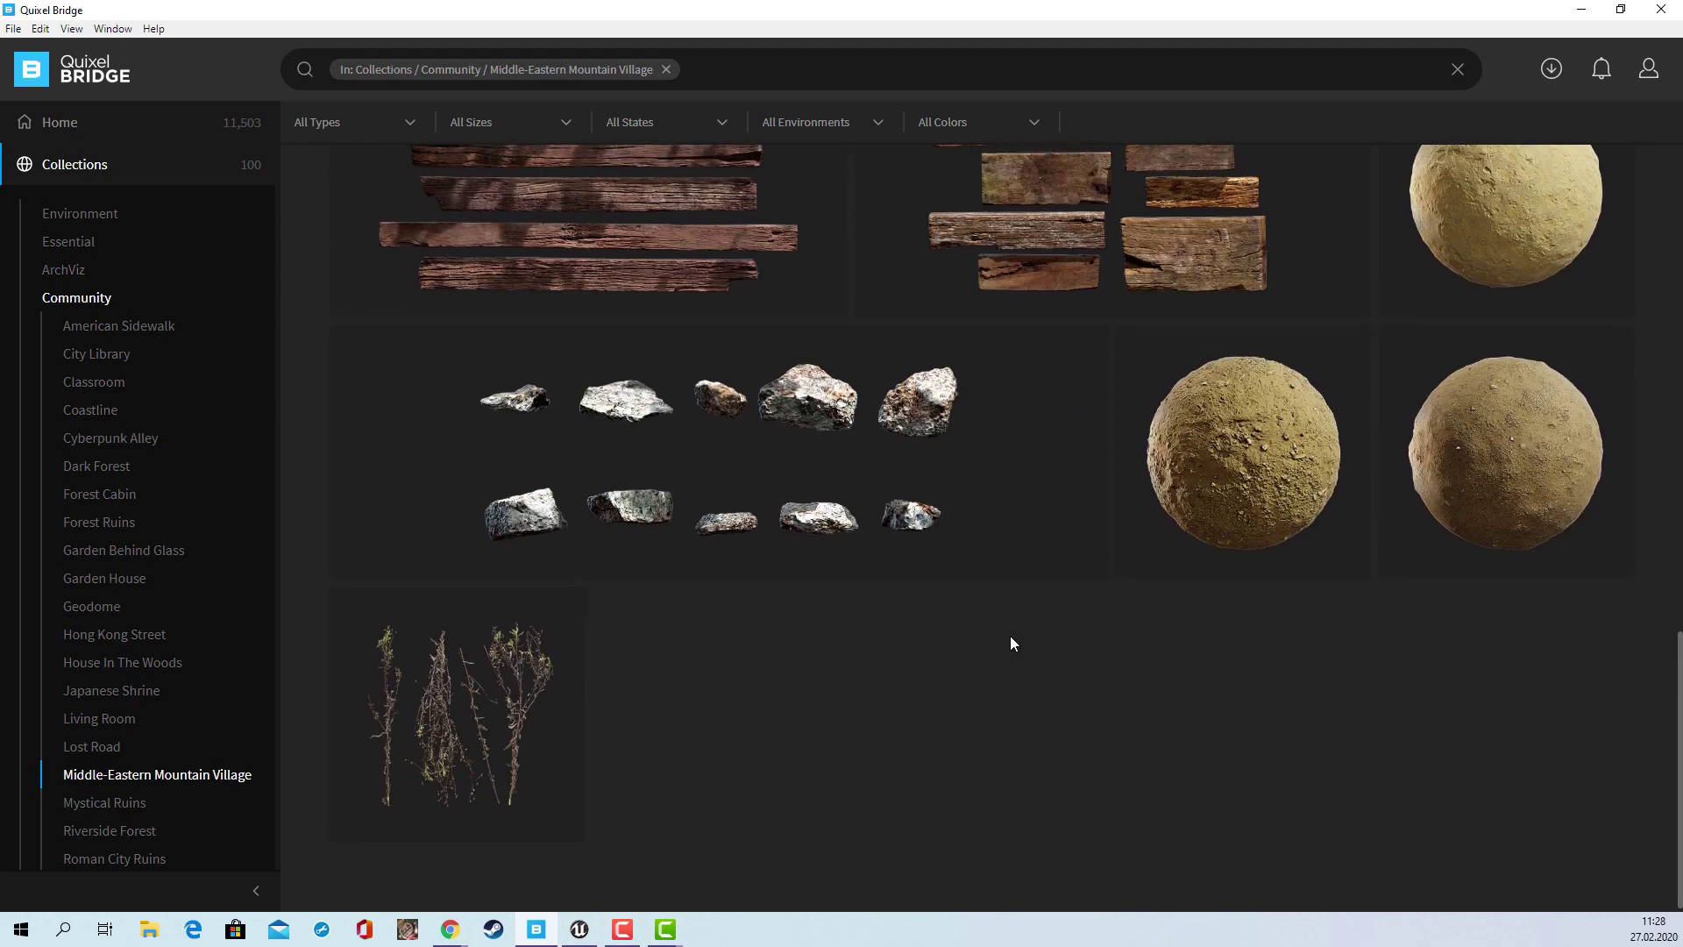
{"action": "scroll", "coordinate": [1009, 645], "scroll_direction": "up", "scroll_amount": 5}
{"action": "scroll", "coordinate": [1010, 645], "scroll_direction": "up", "scroll_amount": 5}
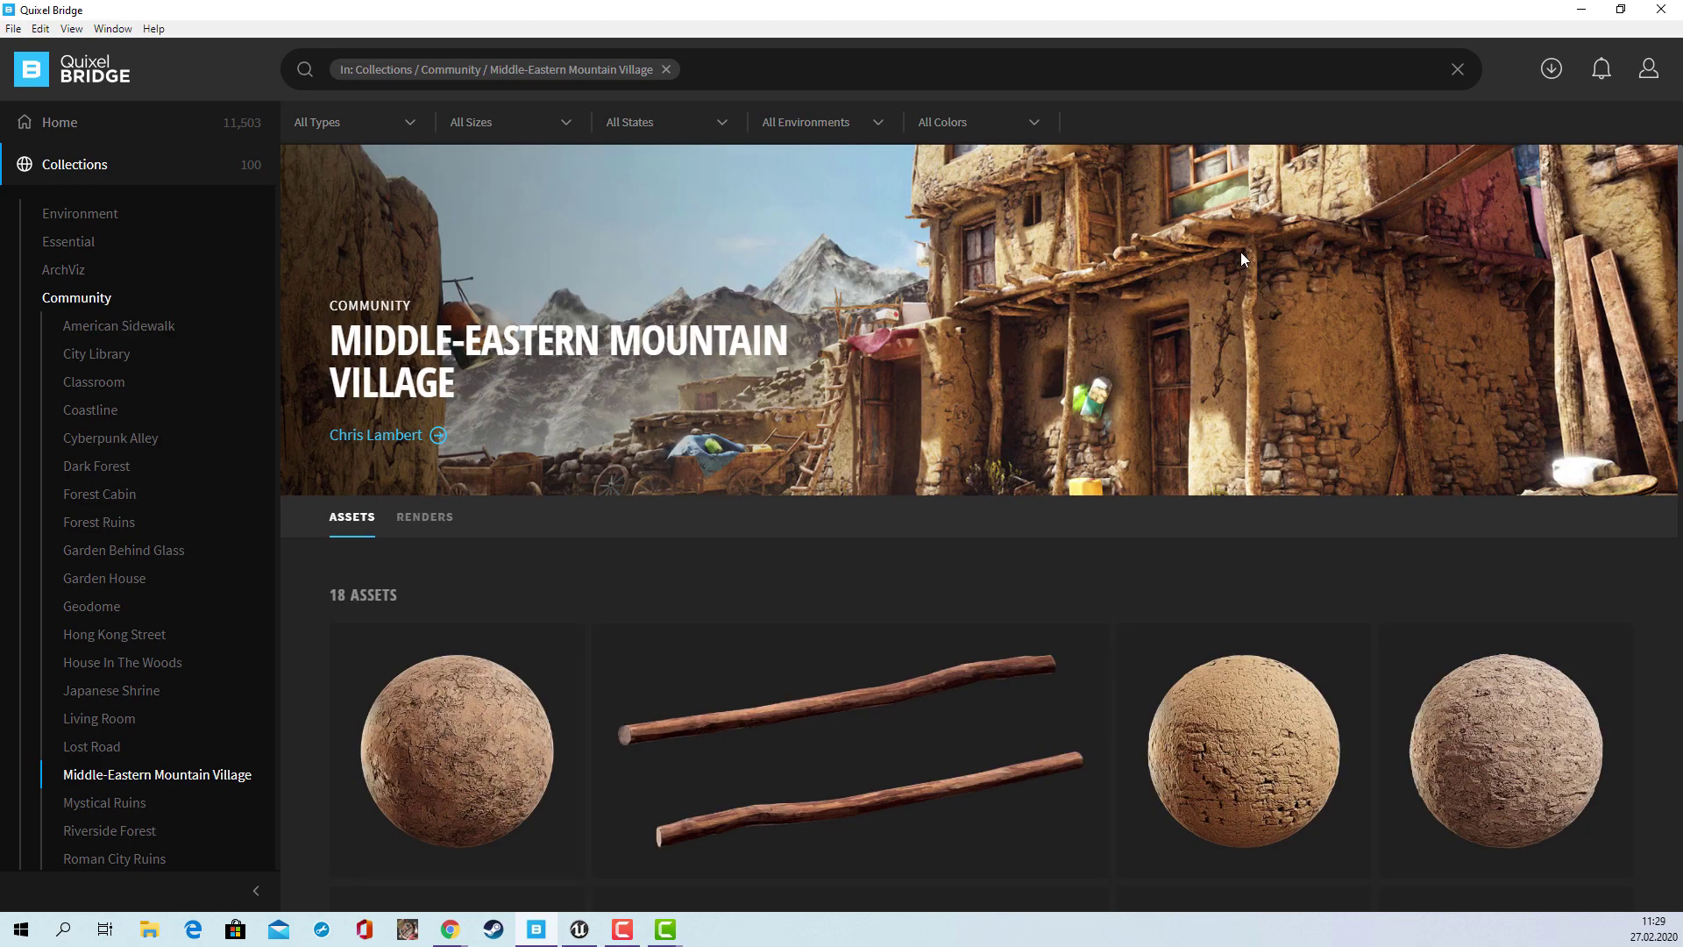
{"action": "left_click", "coordinate": [428, 521]}
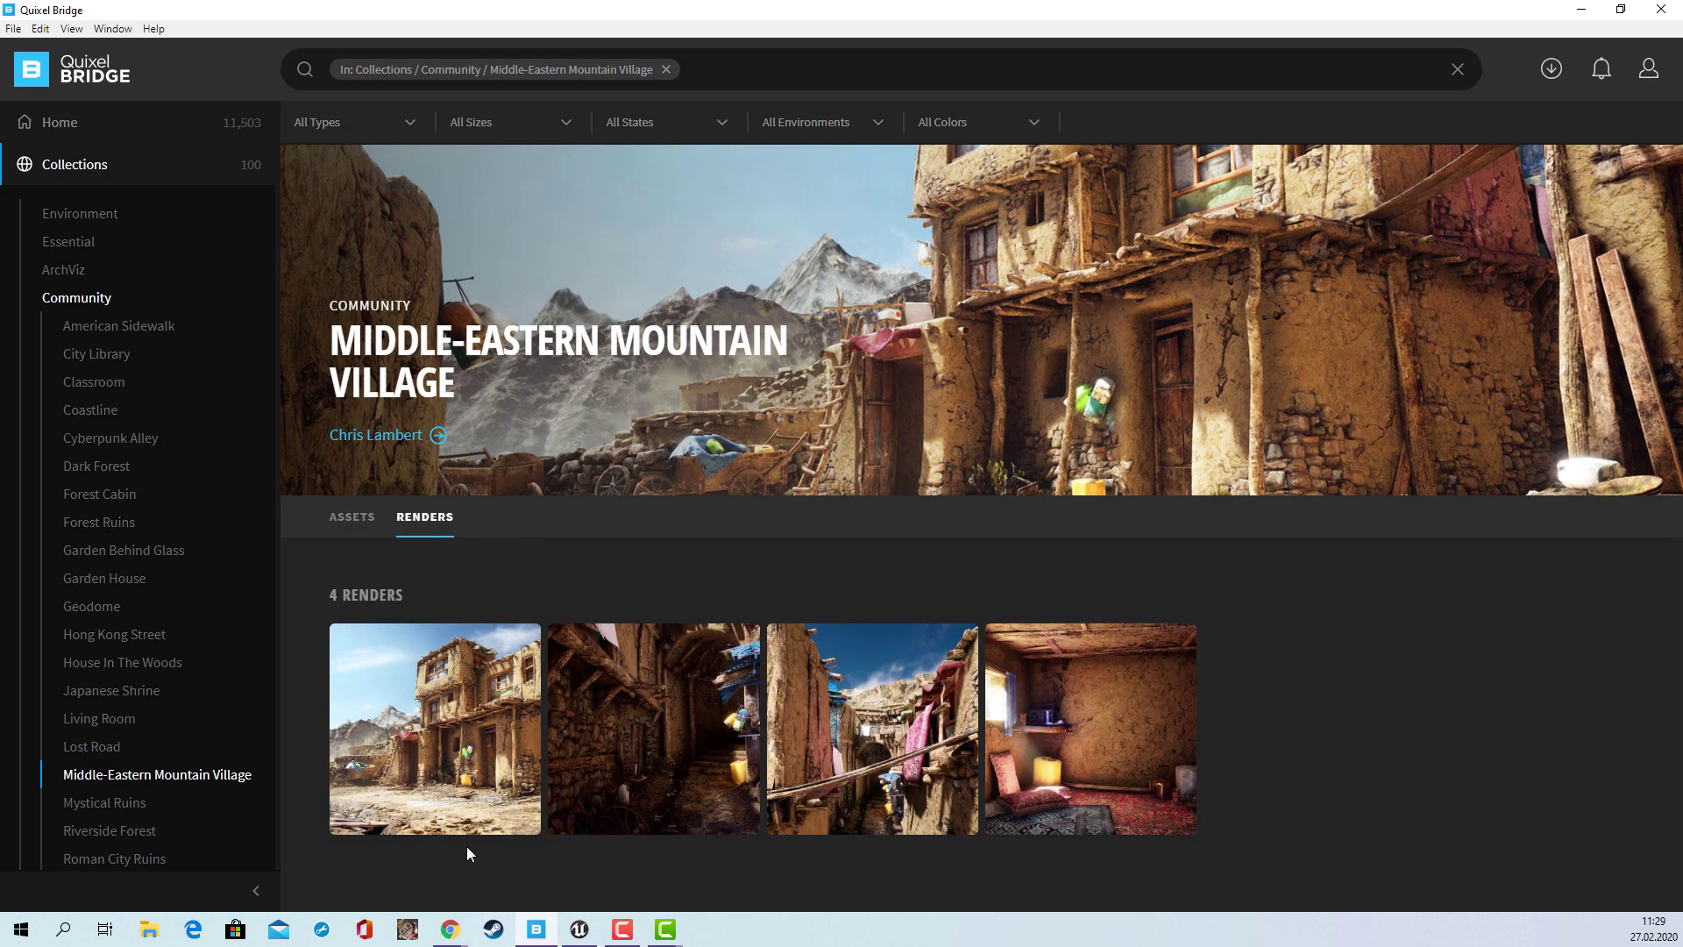
Enlarge the first village render and page forward to the fourth, interior render
{"action": "left_click", "coordinate": [464, 770]}
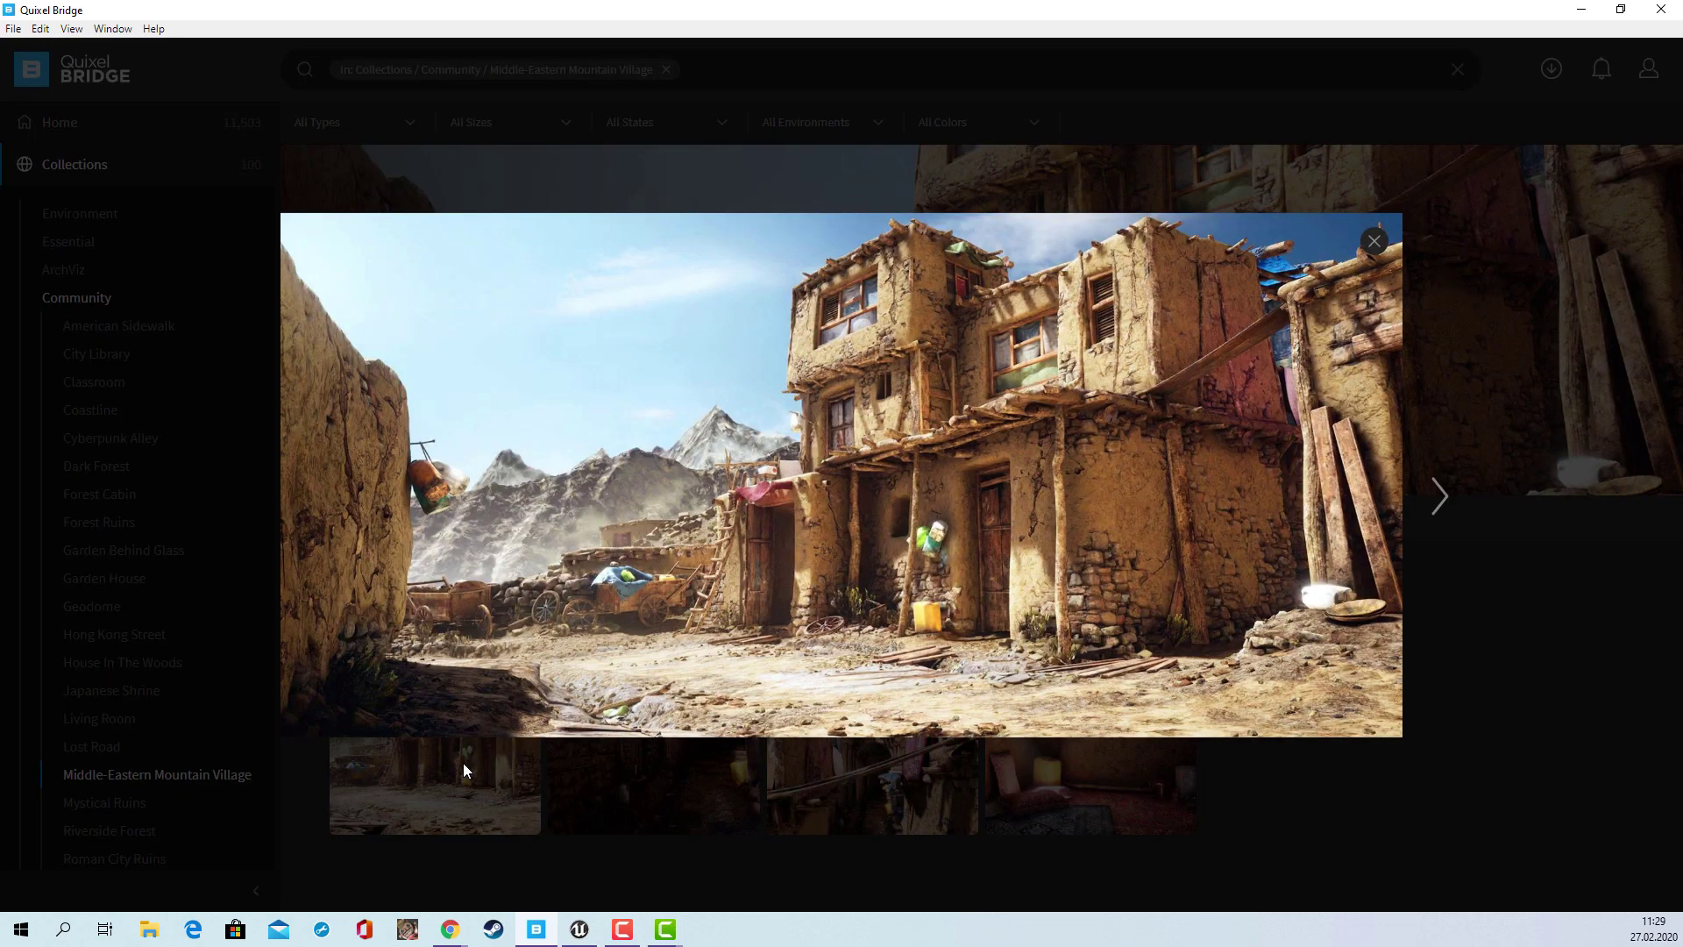
{"action": "left_click", "coordinate": [1441, 502]}
{"action": "left_click", "coordinate": [1442, 502]}
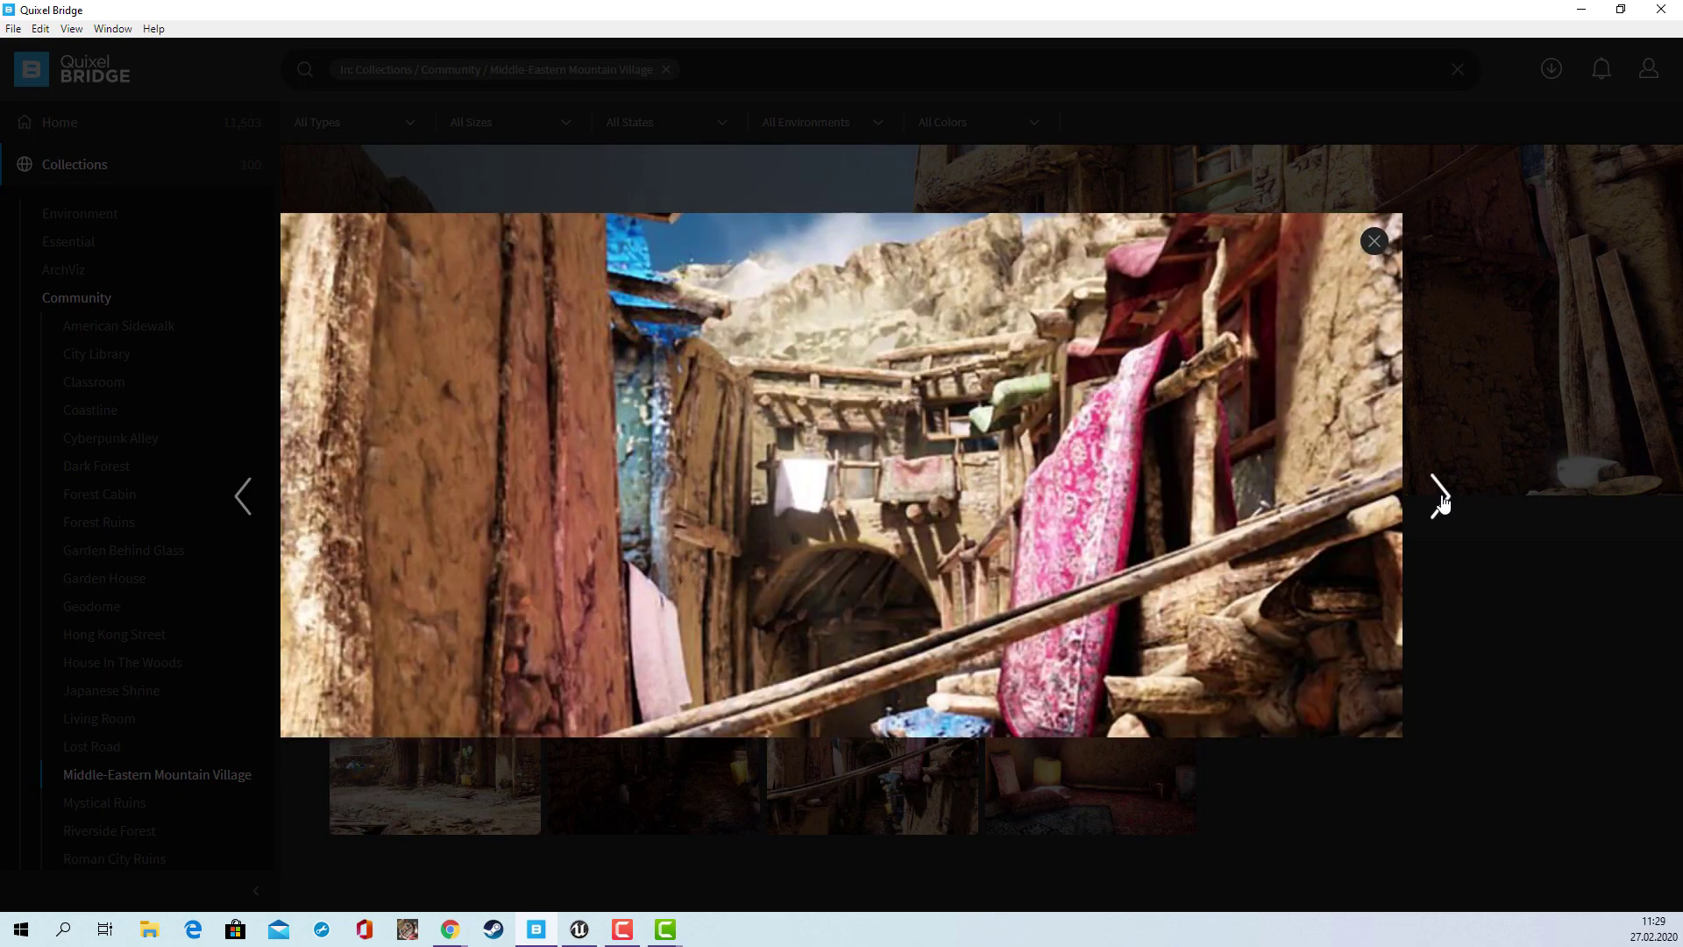
{"action": "left_click", "coordinate": [1442, 501]}
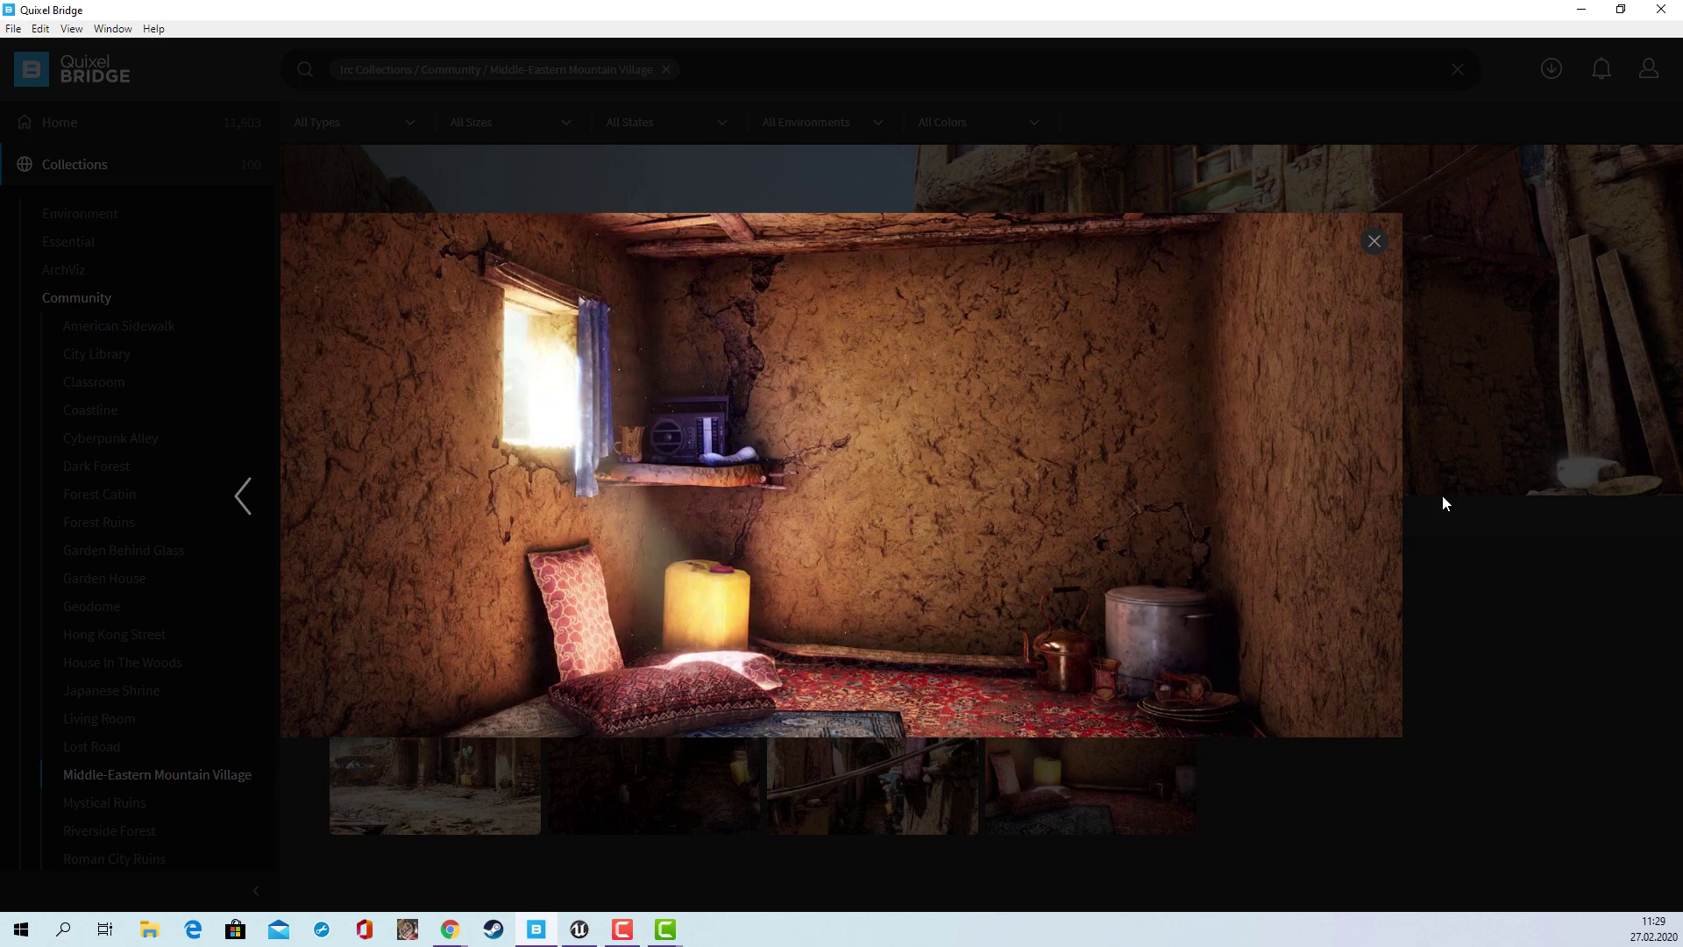